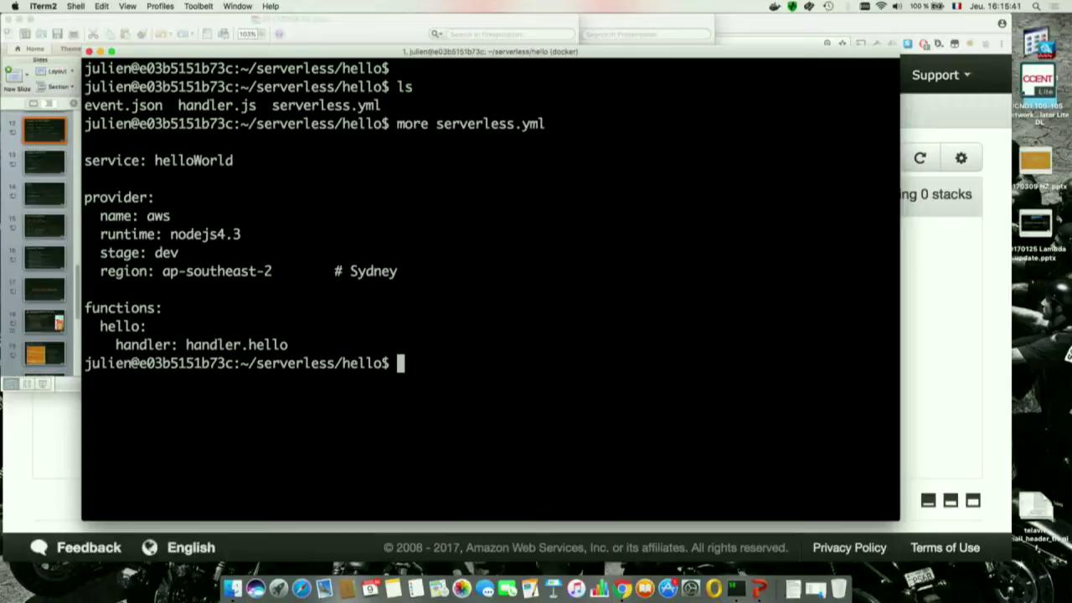
Invoke the hello function locally with `serverless invoke local -f hello`.
key("Return")
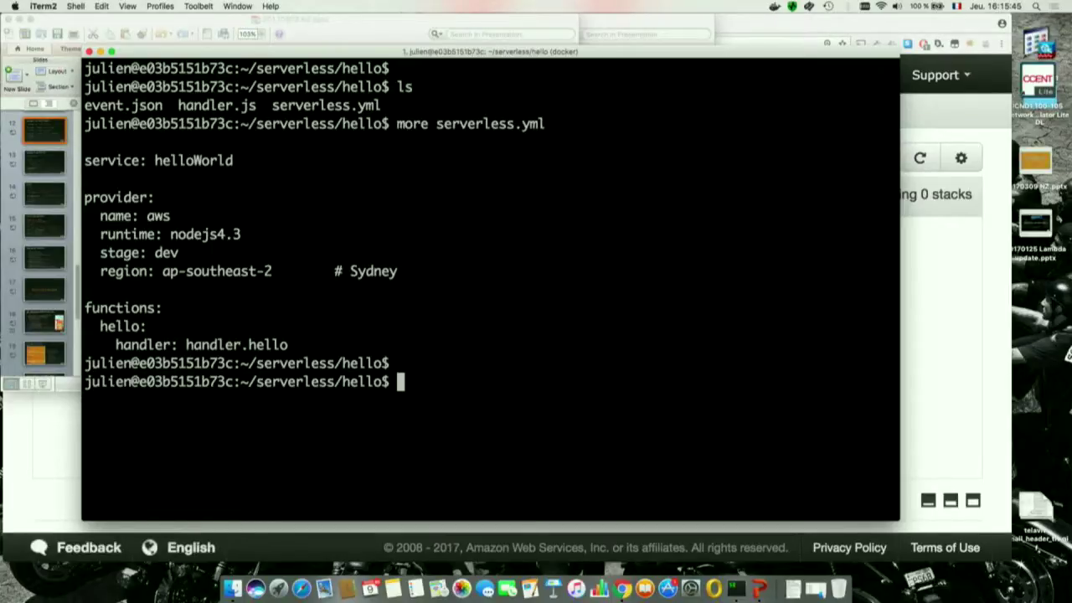
type("serverless ")
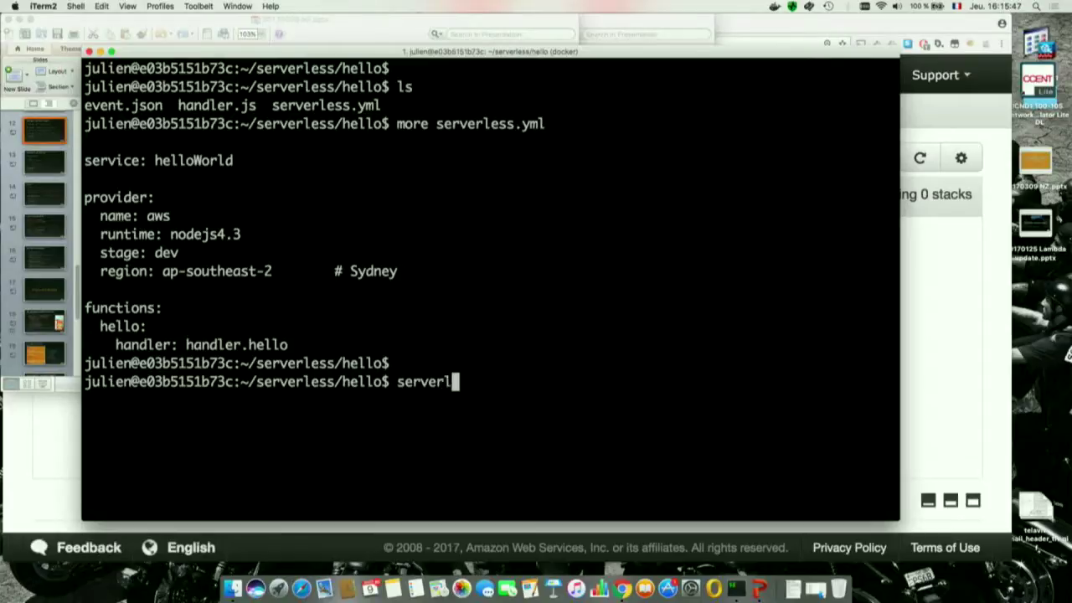
type("invoke ")
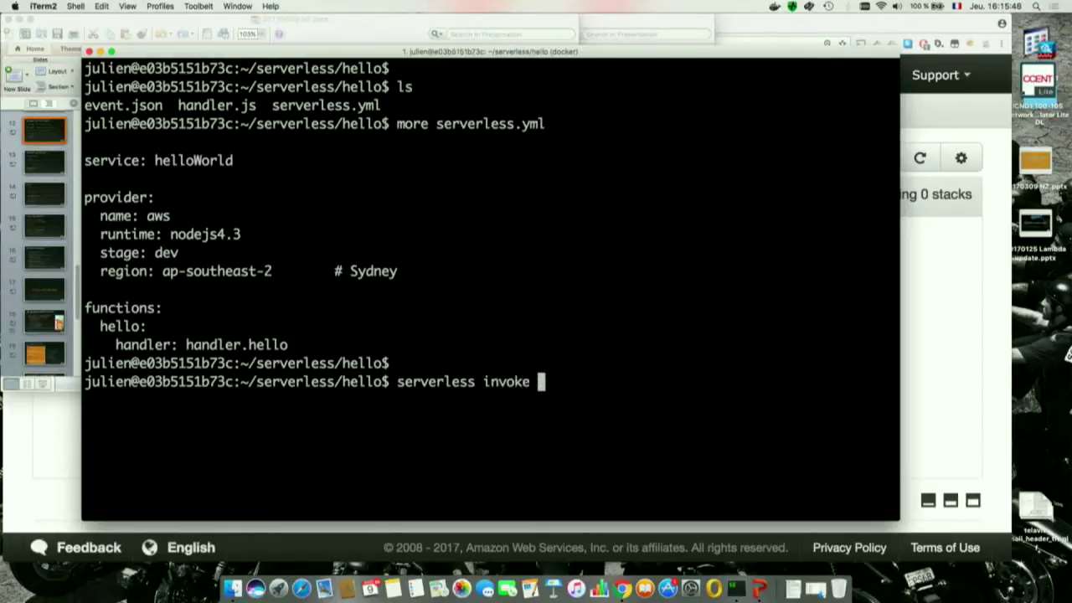
type("loca -f he")
key("BackSpace")
key("BackSpace")
key("BackSpace")
key("BackSpace")
key("BackSpace")
key("BackSpace")
type("l -f")
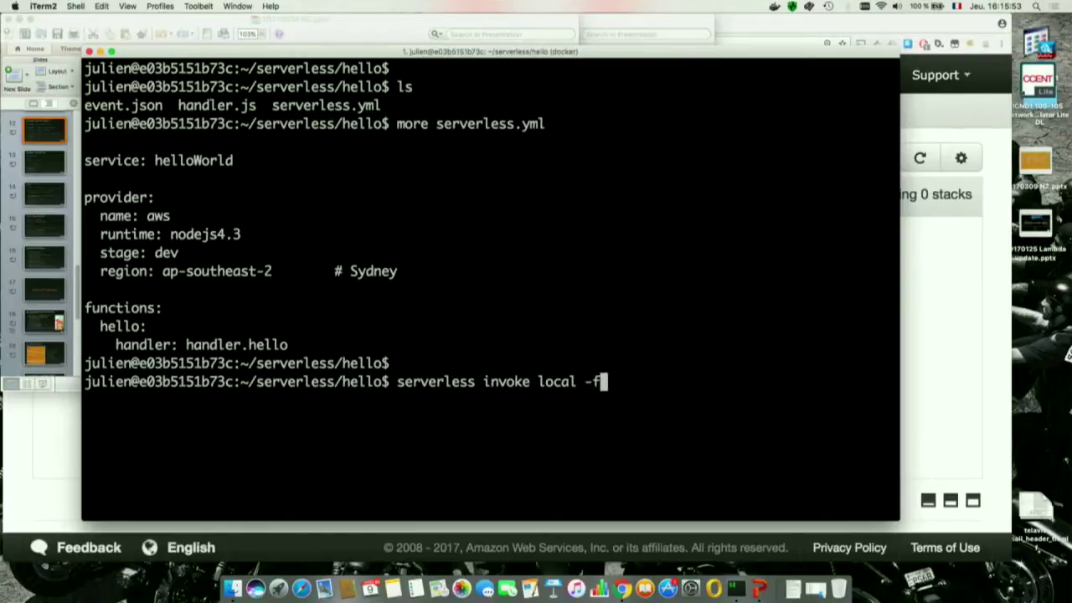
type(" hello")
key("Return")
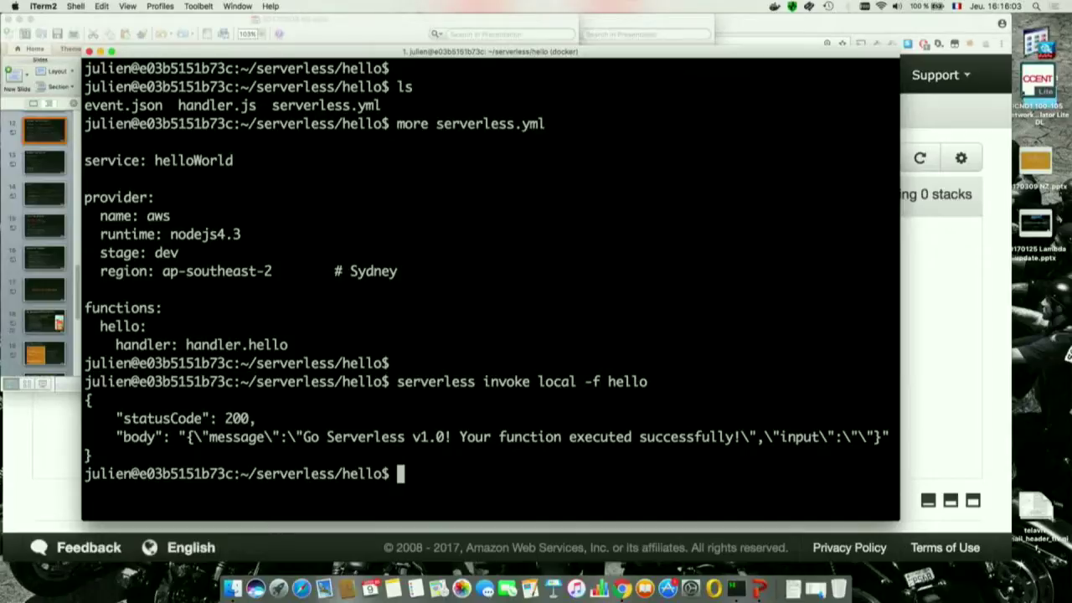
Deploy the service to AWS with `serverless deploy`.
type("serverless ")
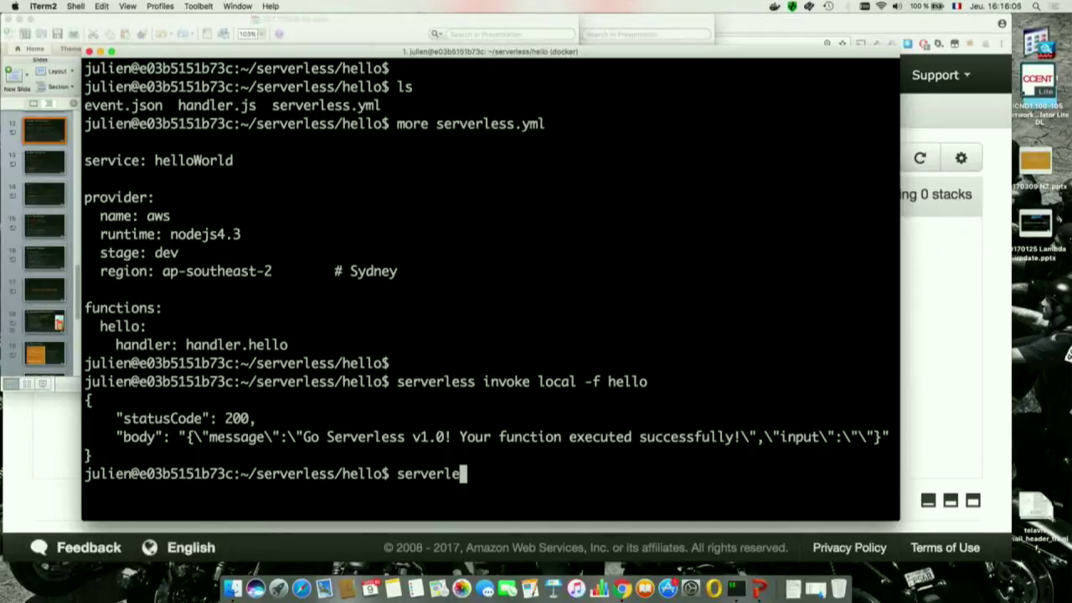
type("deploy")
key("Return")
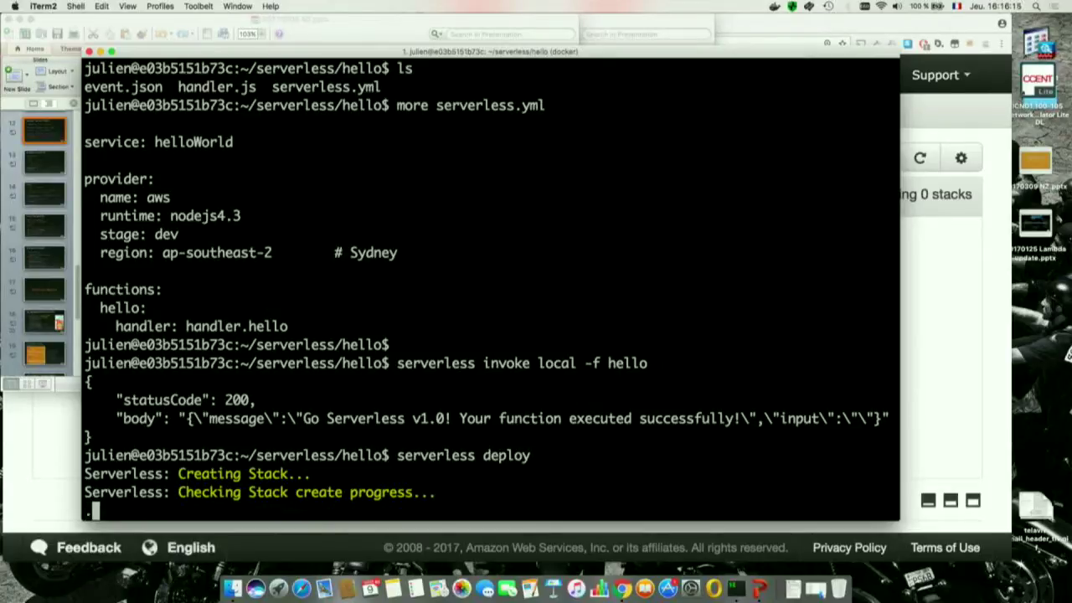
Switch to the CloudFormation console in Chrome, refresh the stack list and select the helloWorld-dev stack.
left_click(57, 449)
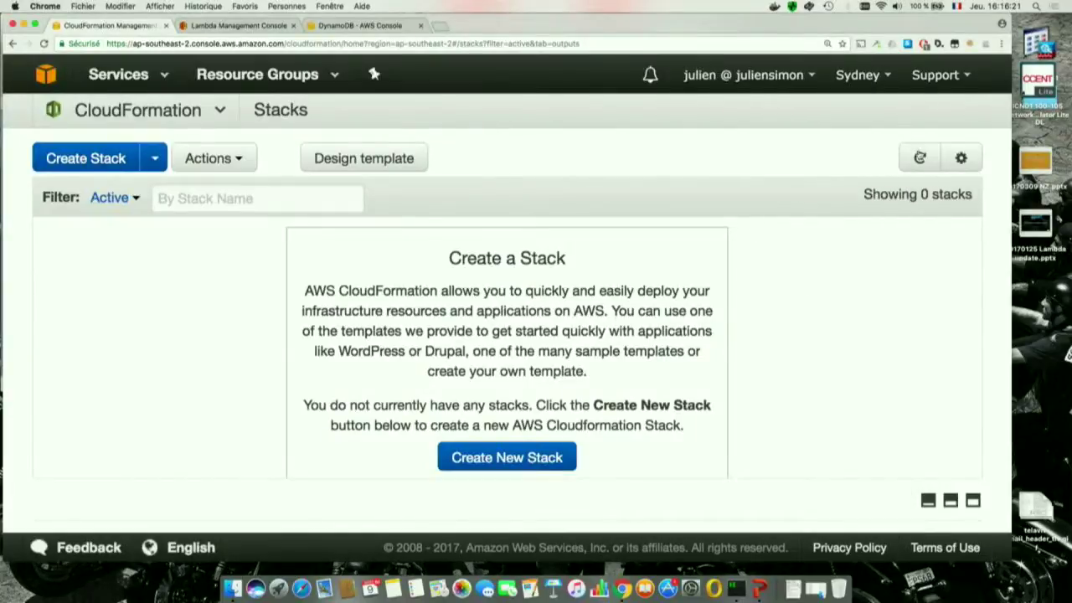
left_click(921, 158)
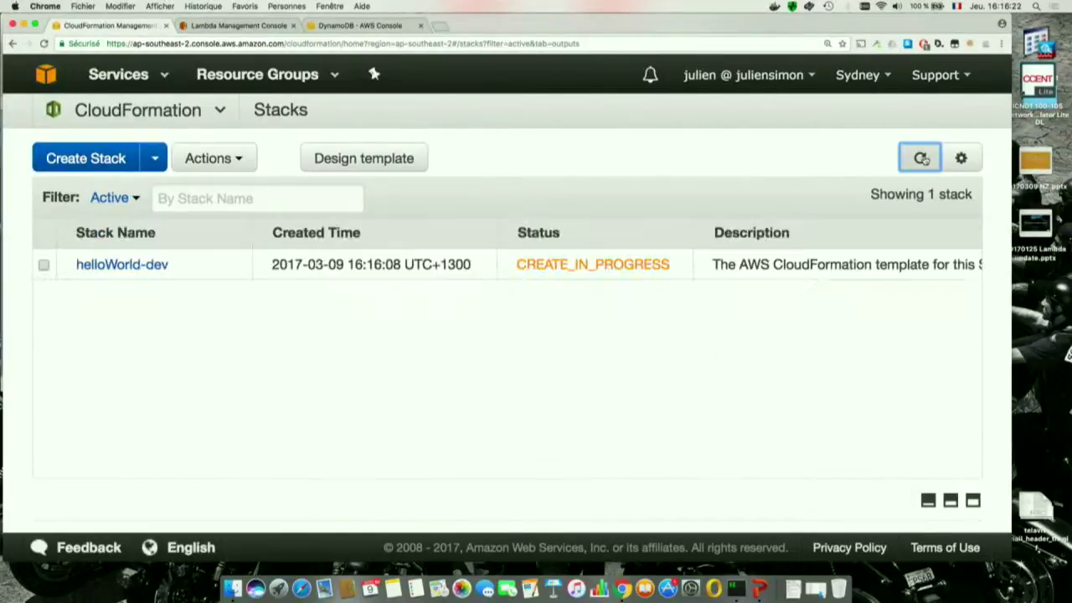
left_click(44, 265)
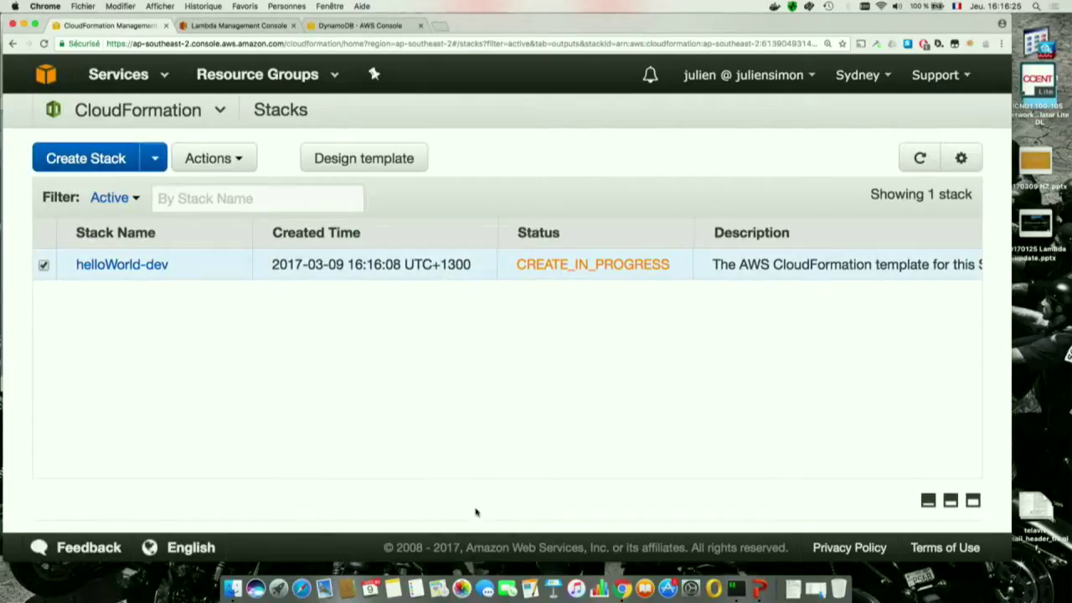
key("super+minus")
key("super+minus")
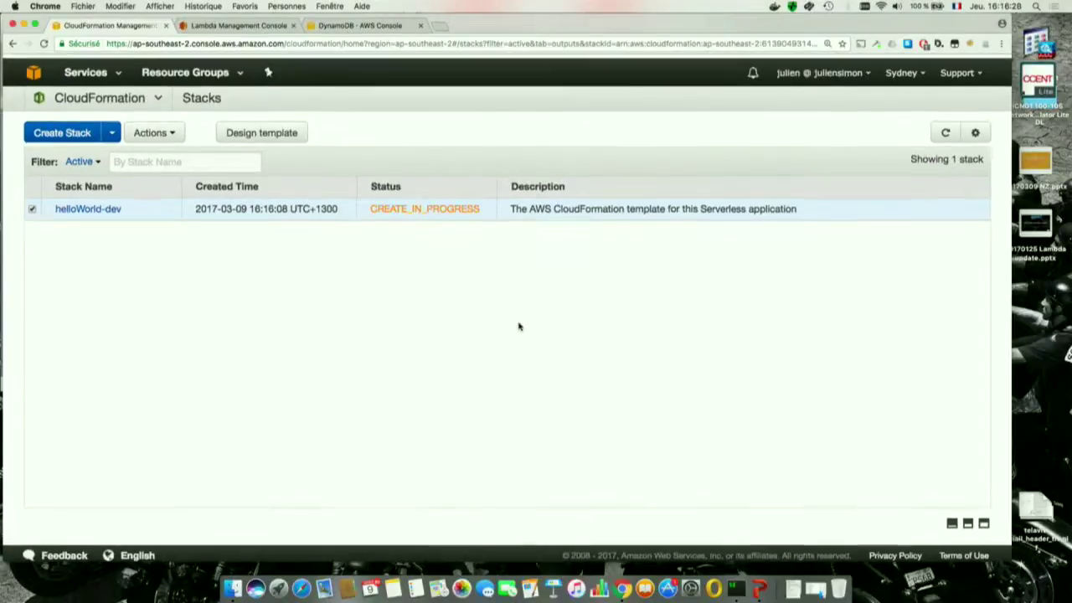
Reload the CloudFormation Stacks view and show the events of the helloWorld-dev stack.
left_click(123, 90)
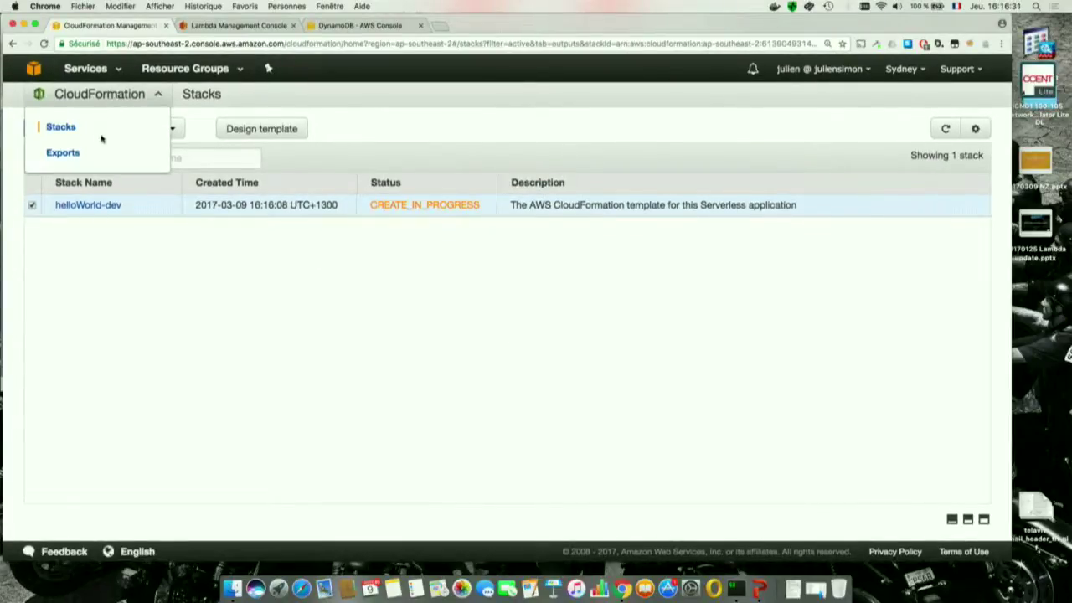
left_click(62, 122)
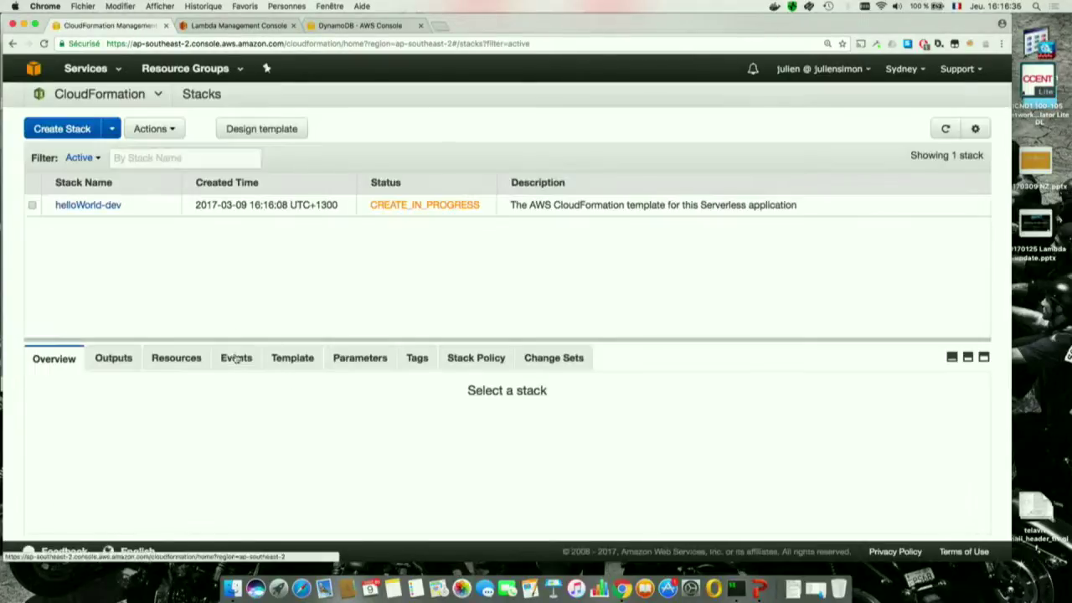
left_click(31, 205)
left_click(236, 357)
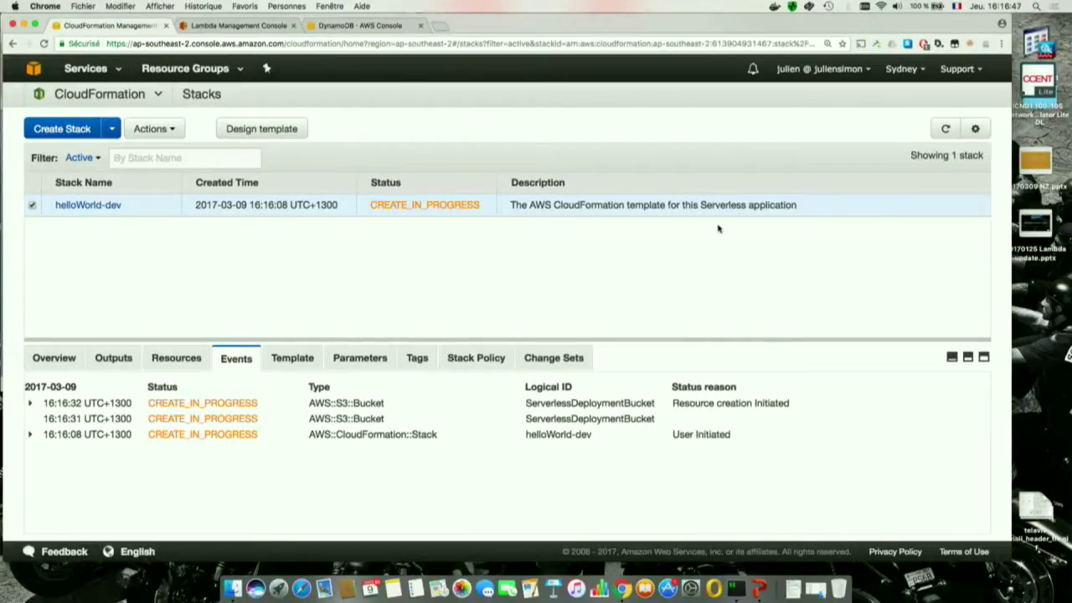
Refresh the helloWorld-dev stack several times to follow its creation events.
left_click(945, 129)
left_click(945, 129)
left_click(945, 129)
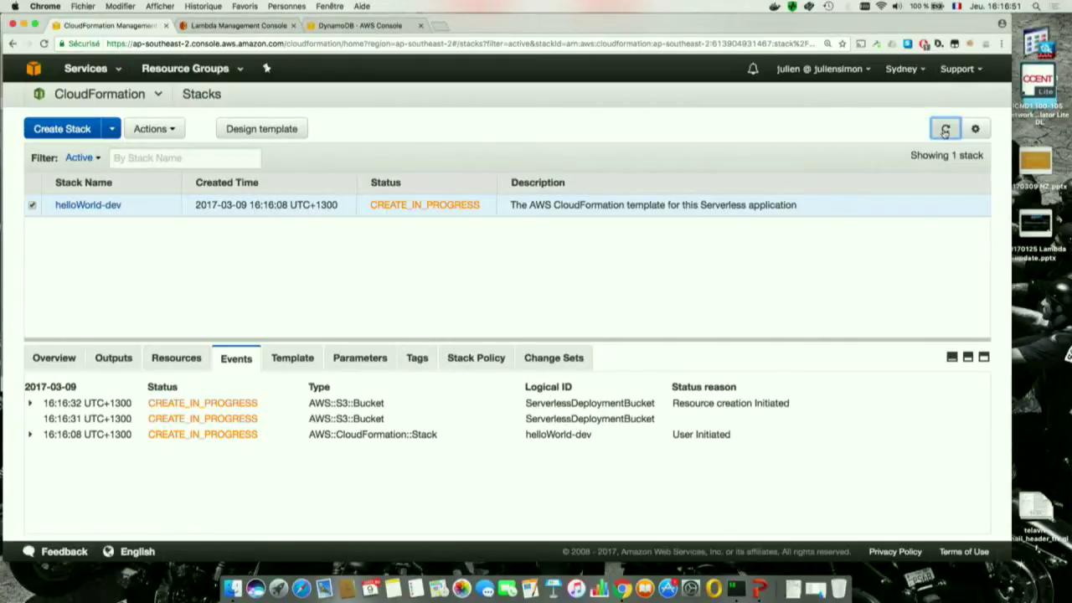
left_click(947, 129)
Look at the Lambda console page, return to CloudFormation and refresh the helloWorld-dev stack events.
left_click(185, 28)
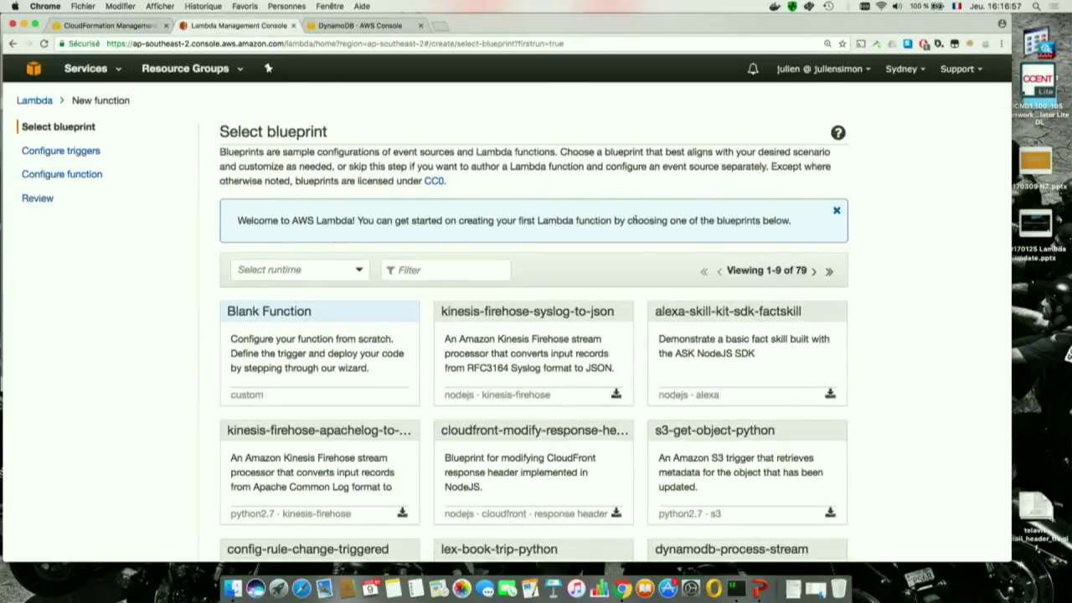
left_click(63, 126)
key("super+1")
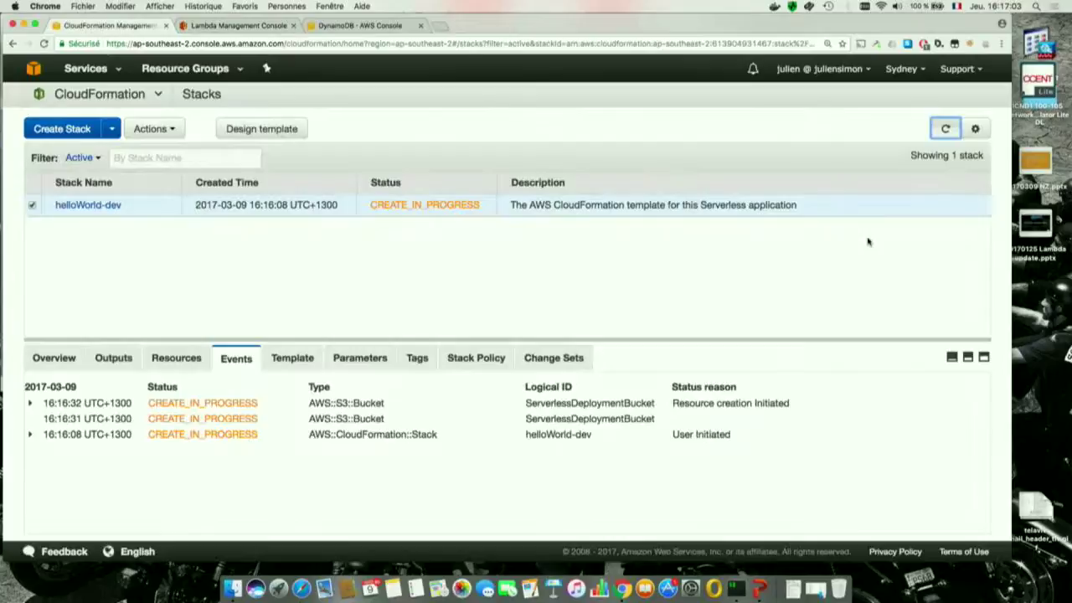
left_click(944, 129)
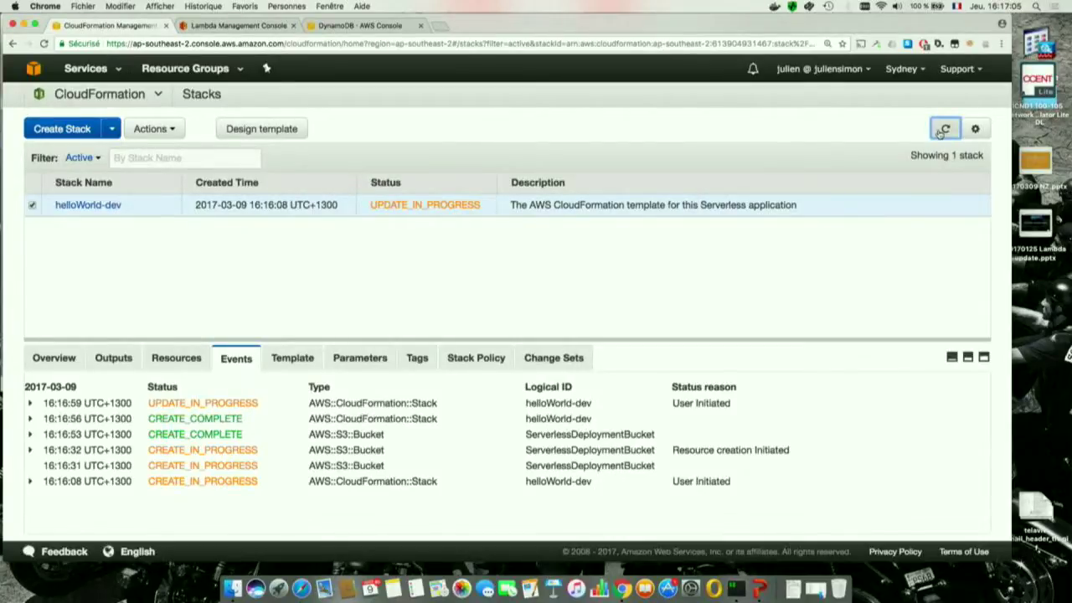
left_click(945, 130)
left_click(947, 131)
Reload the Lambda console page and recheck the update status of the helloWorld-dev stack in CloudFormation.
left_click(243, 24)
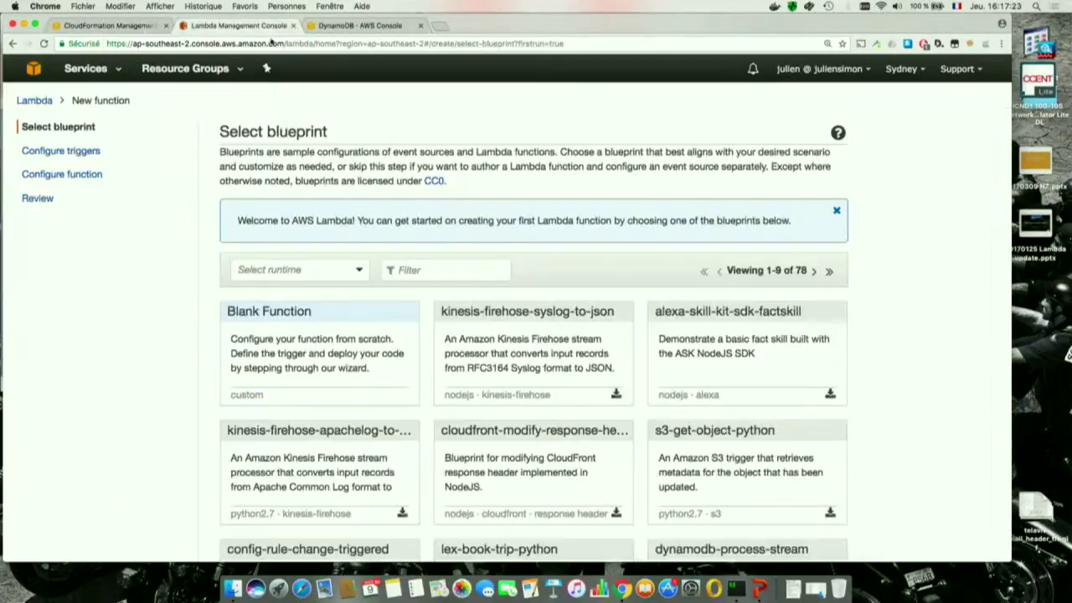
key("super+r")
left_click(150, 29)
left_click(945, 130)
left_click(945, 130)
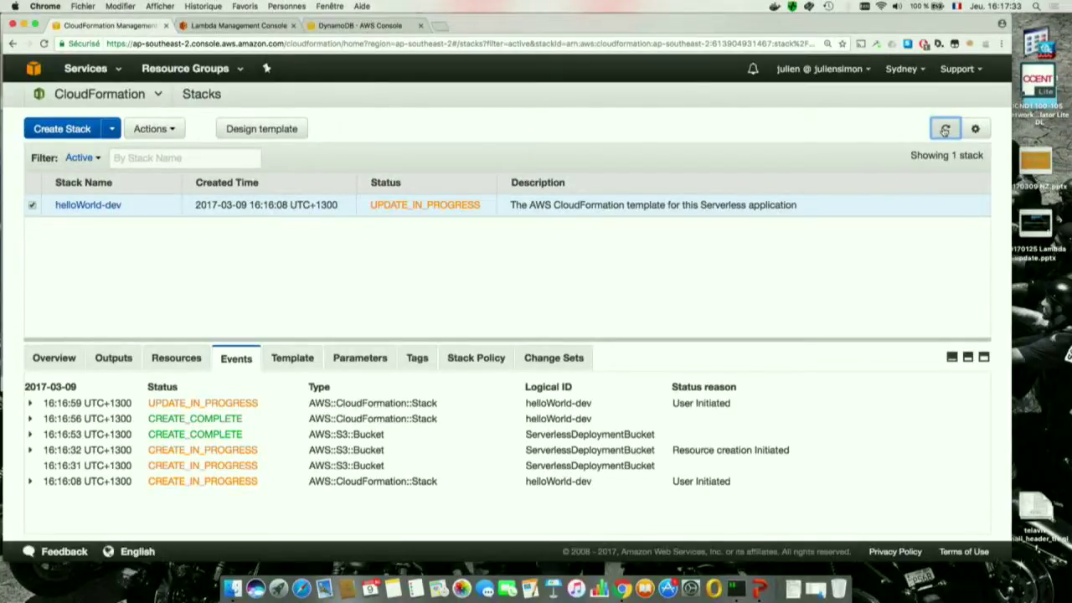
Check the deployment output in the iTerm2 terminal, return to Chrome and refresh the helloWorld-dev stack events.
left_click(735, 588)
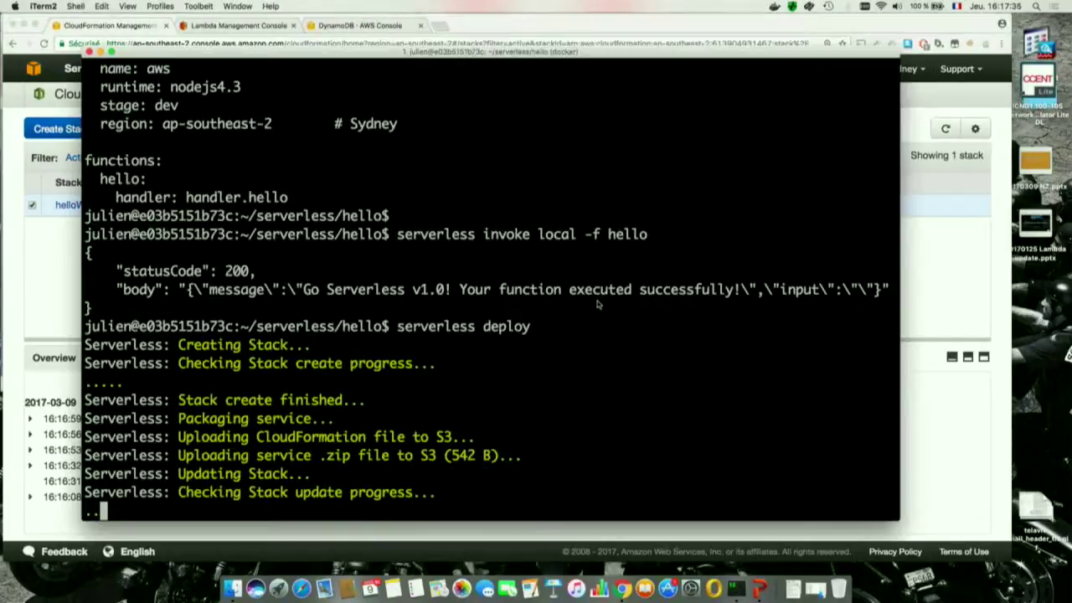
left_click(14, 276)
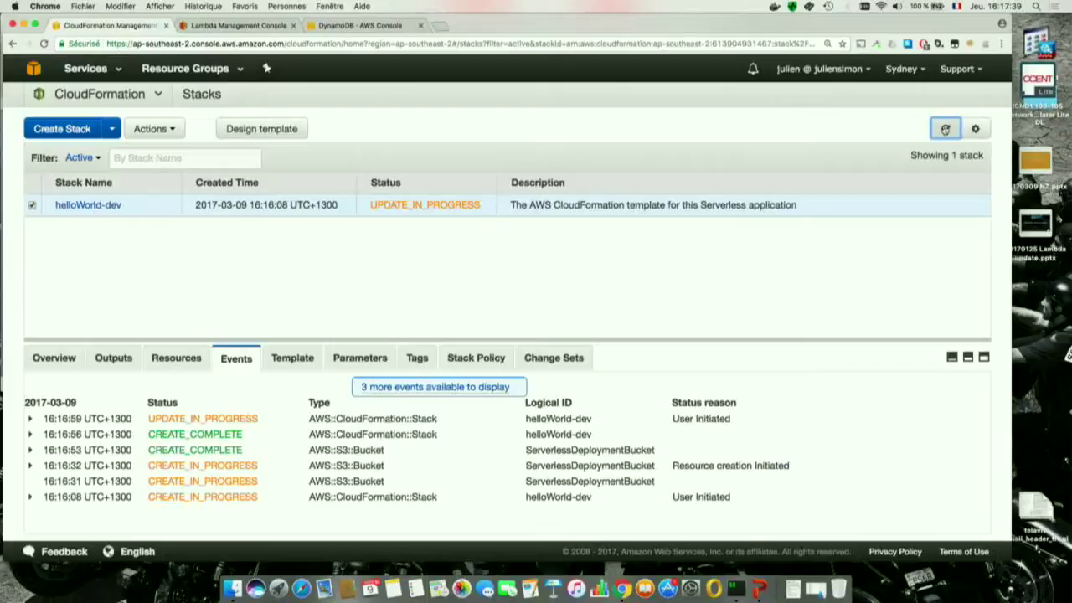
left_click(945, 129)
left_click(945, 129)
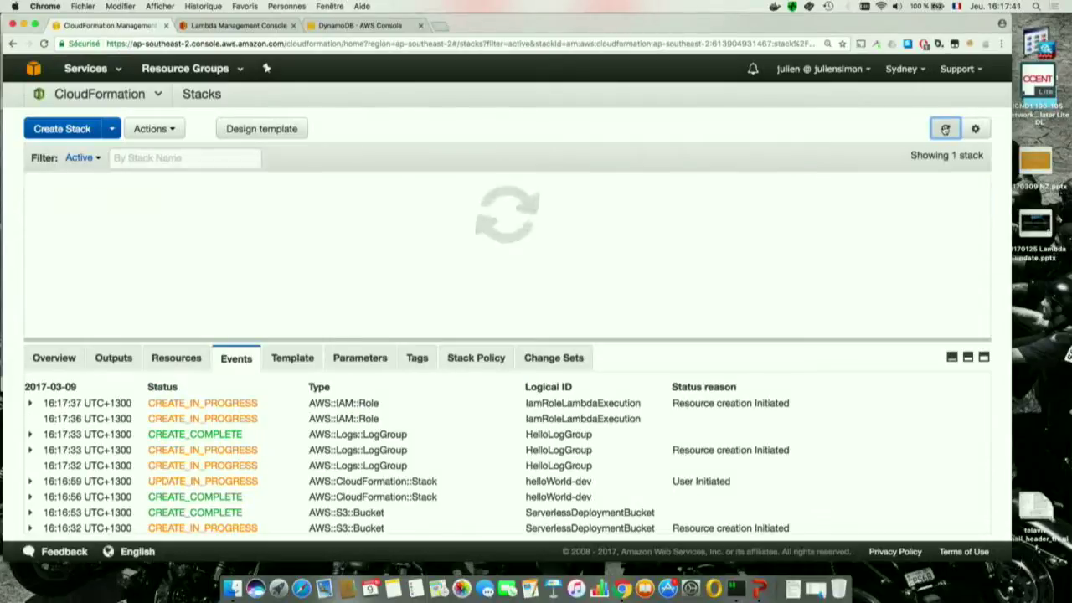
left_click(945, 129)
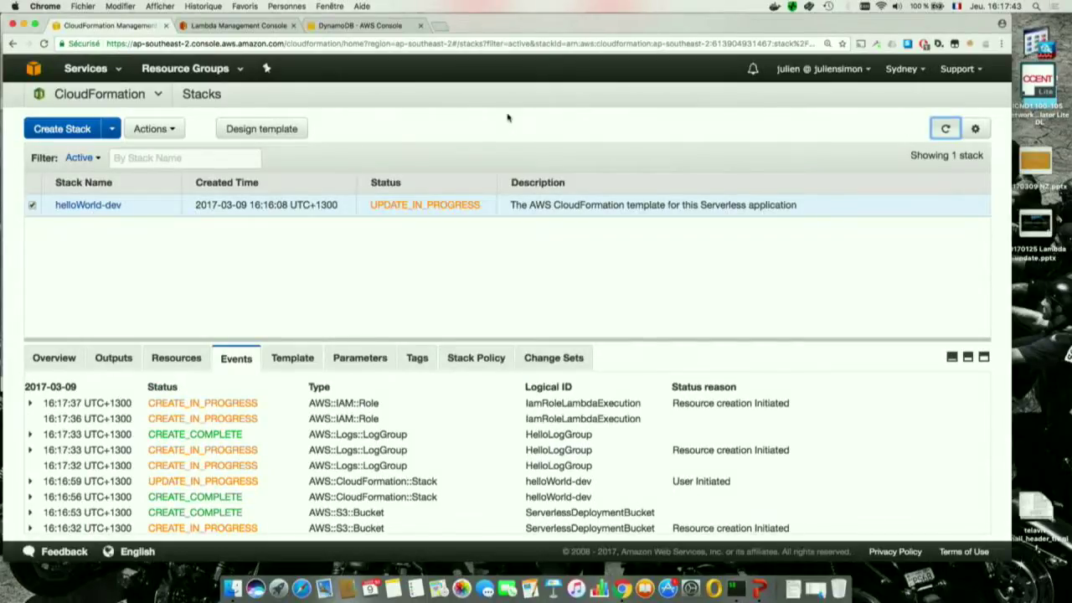
Reload the Lambda console page once more and update the helloWorld-dev event list in CloudFormation.
left_click(241, 25)
key("super+r")
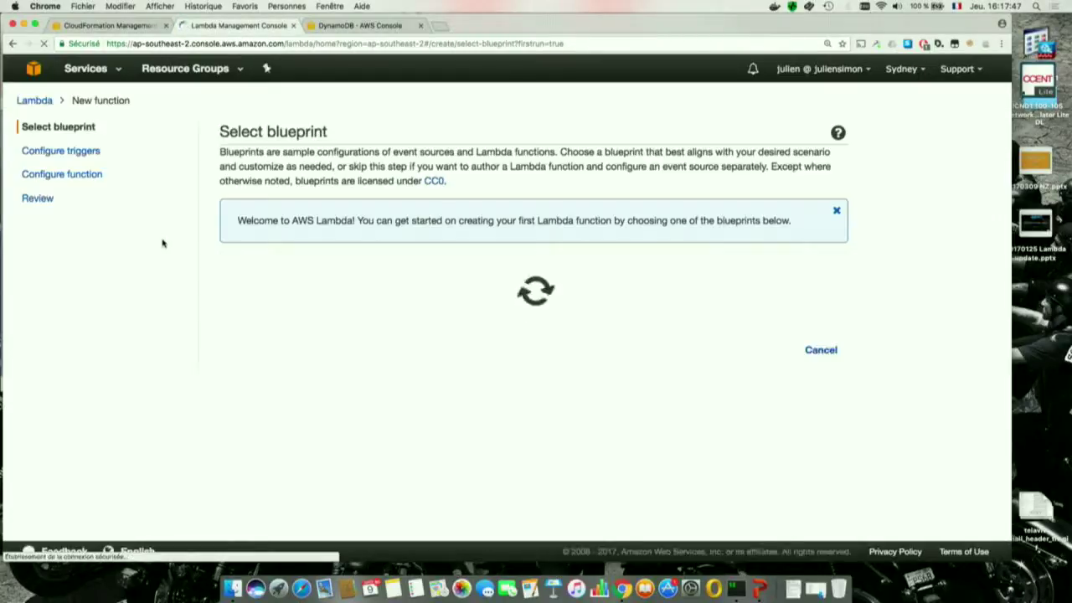
left_click(126, 25)
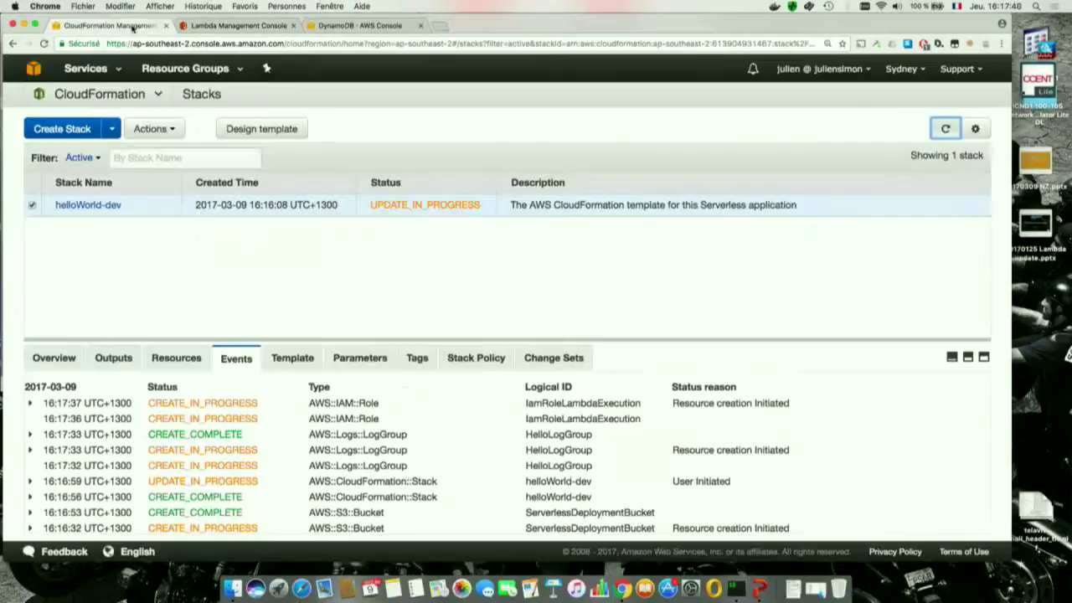
left_click(944, 130)
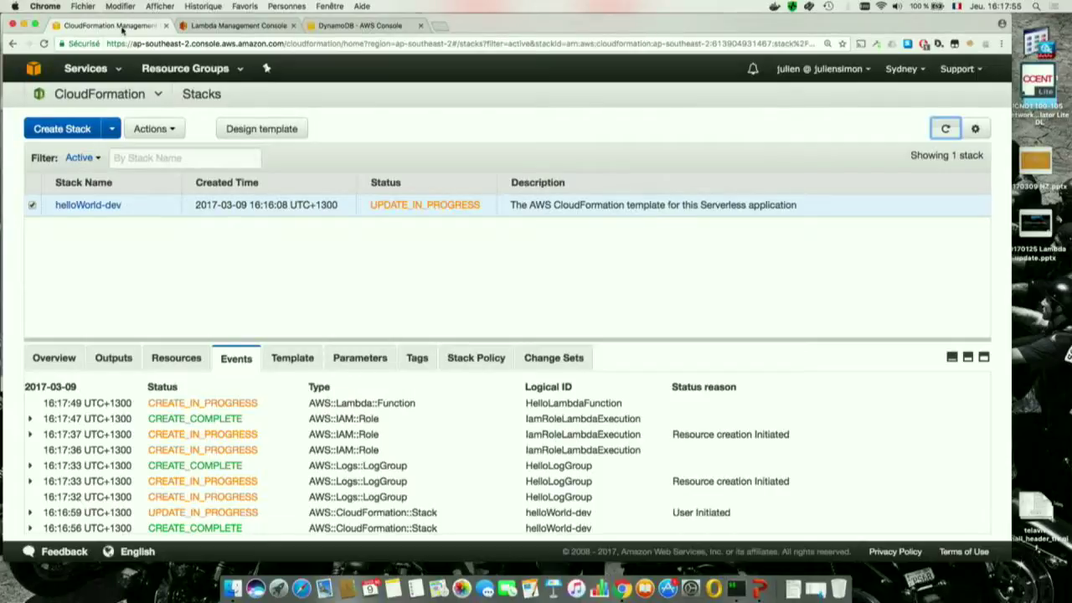
Open the helloWorld-dev-hello function from the Lambda dashboard's function list and view its deployed code.
left_click(210, 27)
key("super+r")
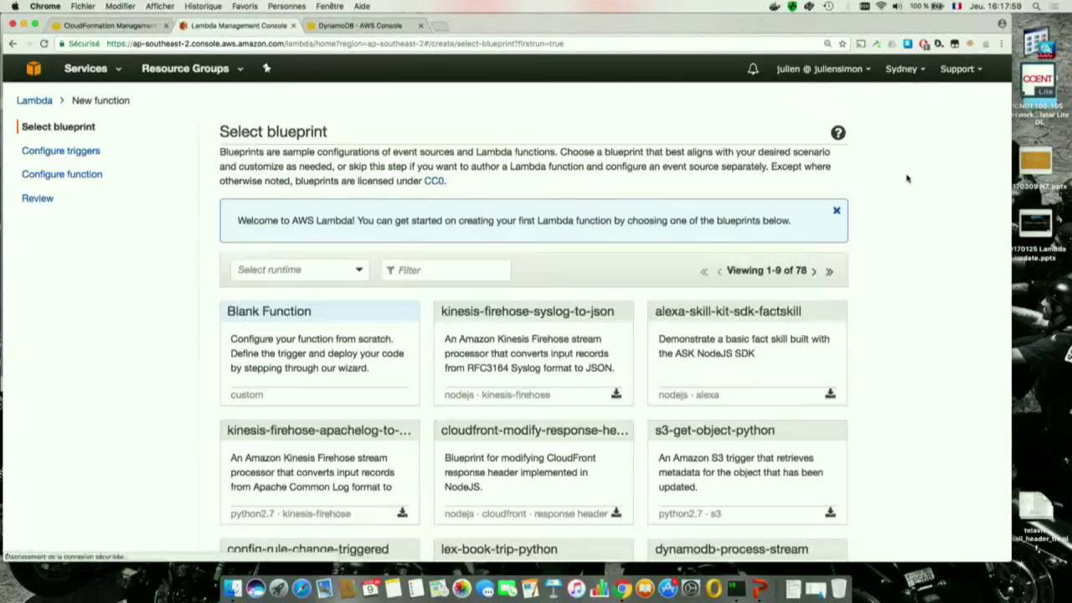
left_click(34, 101)
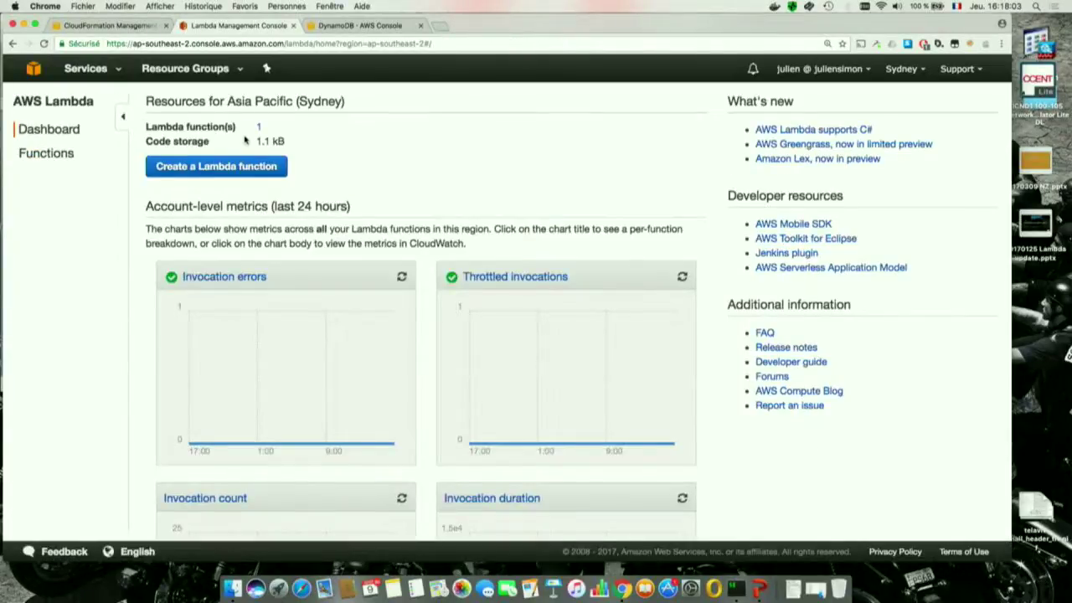
left_click(259, 128)
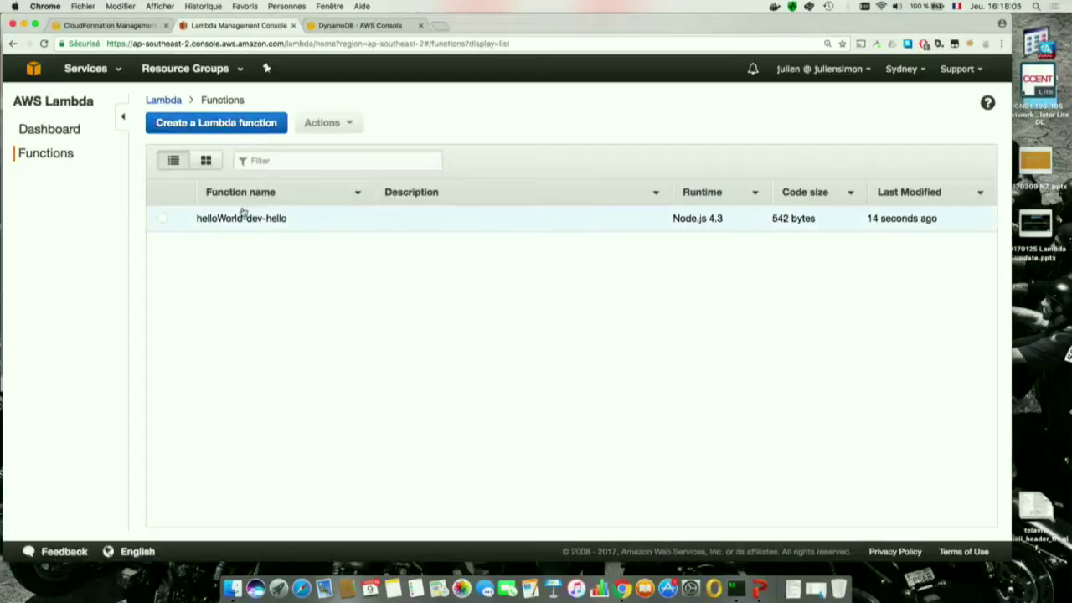
left_click(215, 218)
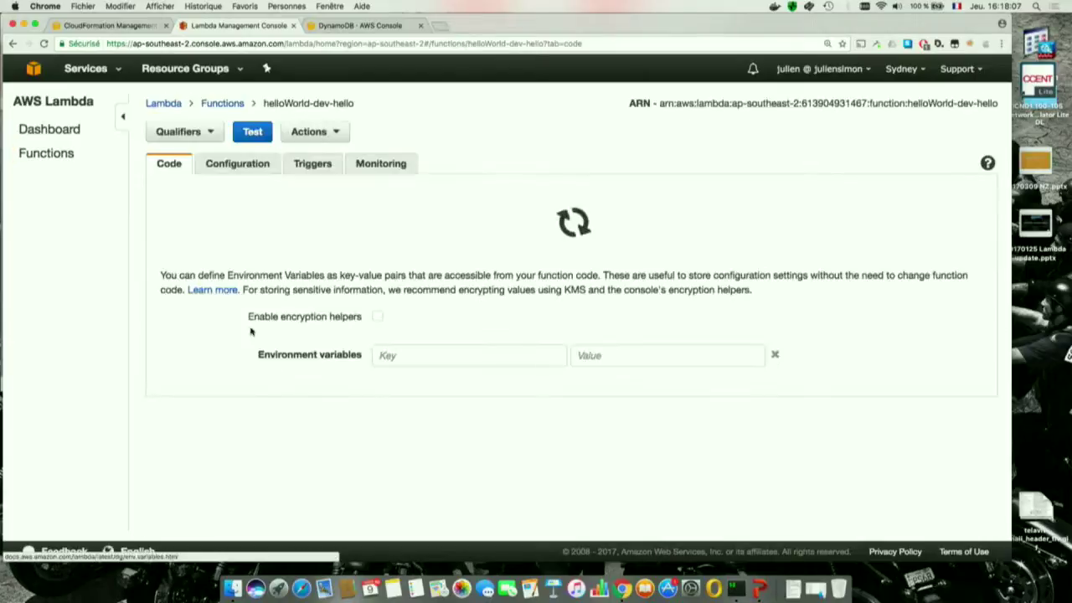
scroll(339, 365, "down", 1)
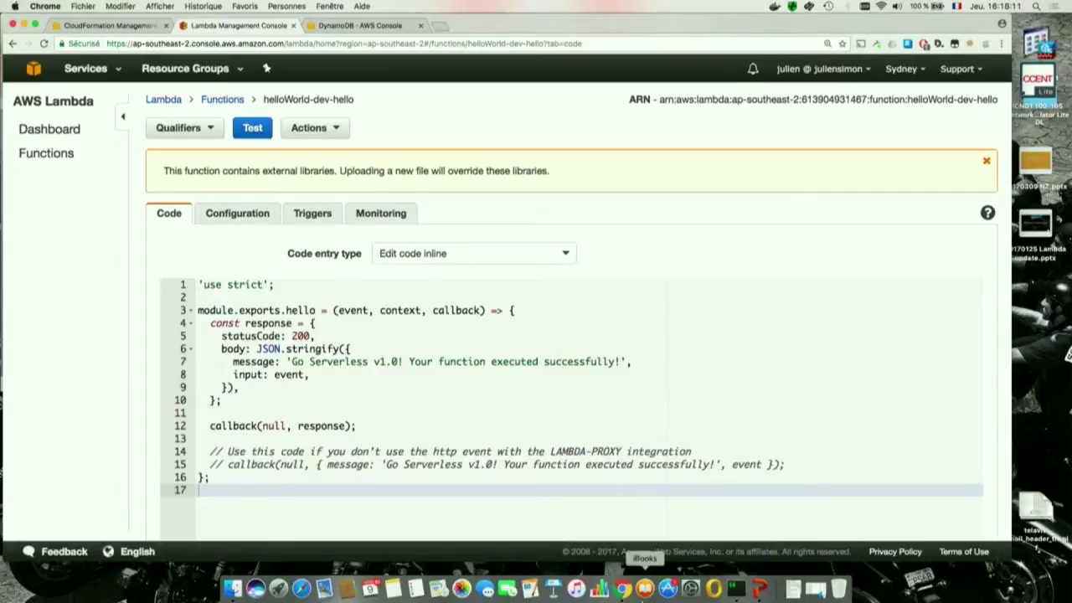
Switch to the iTerm2 terminal, move up to the serverless directory and list its contents.
key("super+Tab")
key("Return")
key("Return")
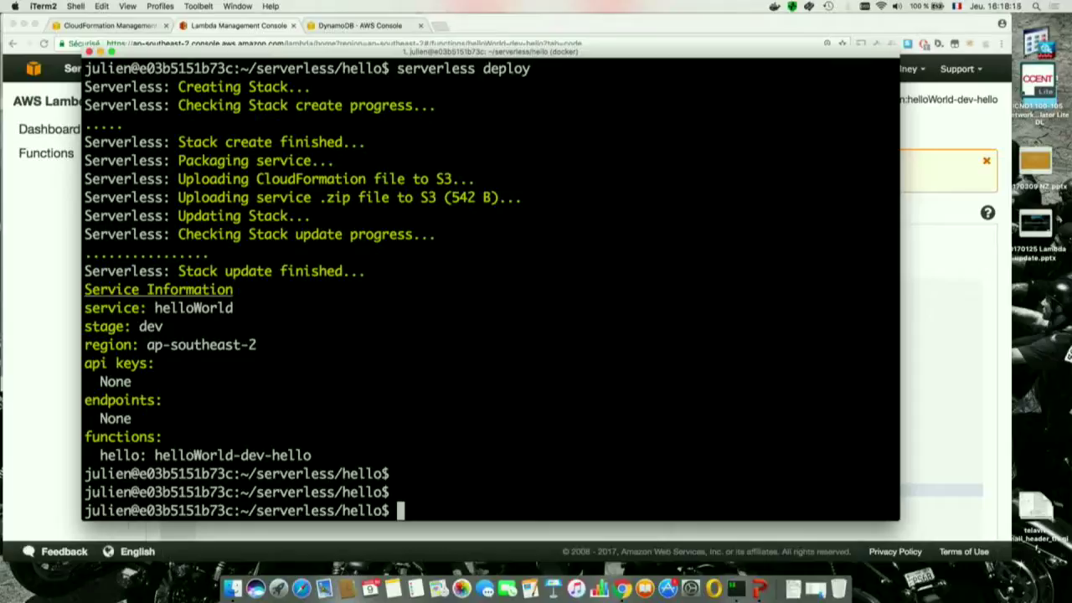
type("cd ..")
key("Return")
type("ls")
key("Return")
Change the working directory to the helloapi project, going through hello with `cd ../helloapi/`.
type("cd hello")
key("Return")
type("cd ../her")
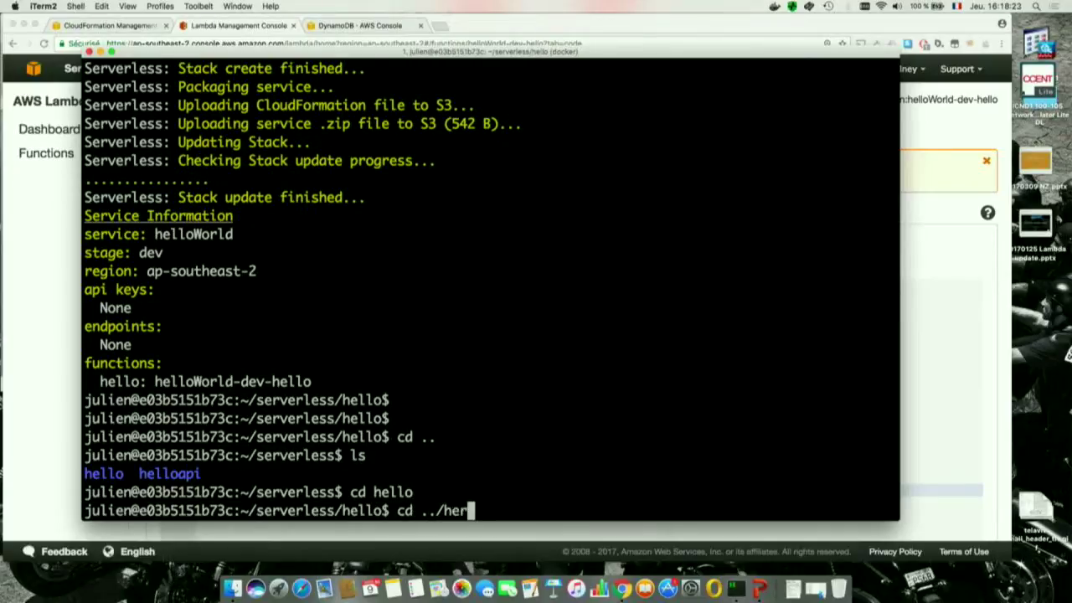
key("BackSpace")
type("llo")
type("api/")
key("Return")
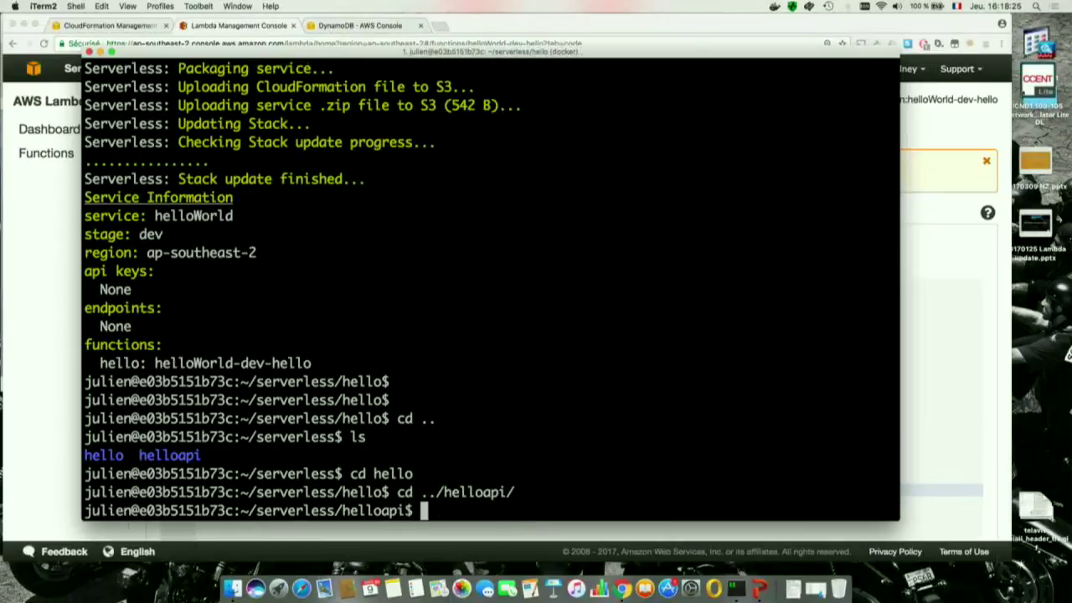
Clear the terminal and list the contents of the helloapi directory.
key("ctrl+l")
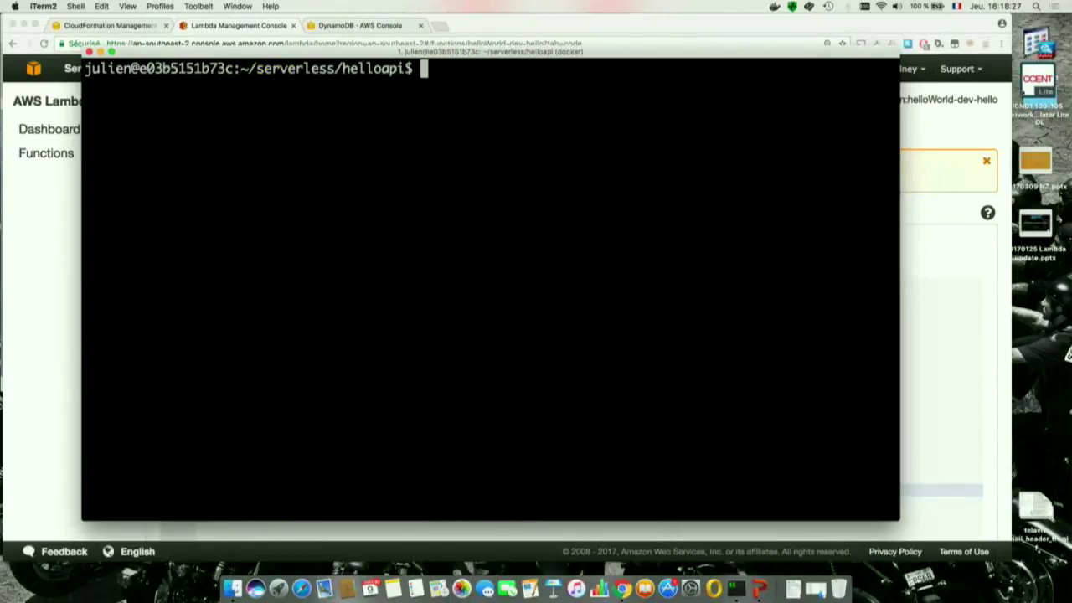
key("Return")
key("Return")
type("ls")
key("Return")
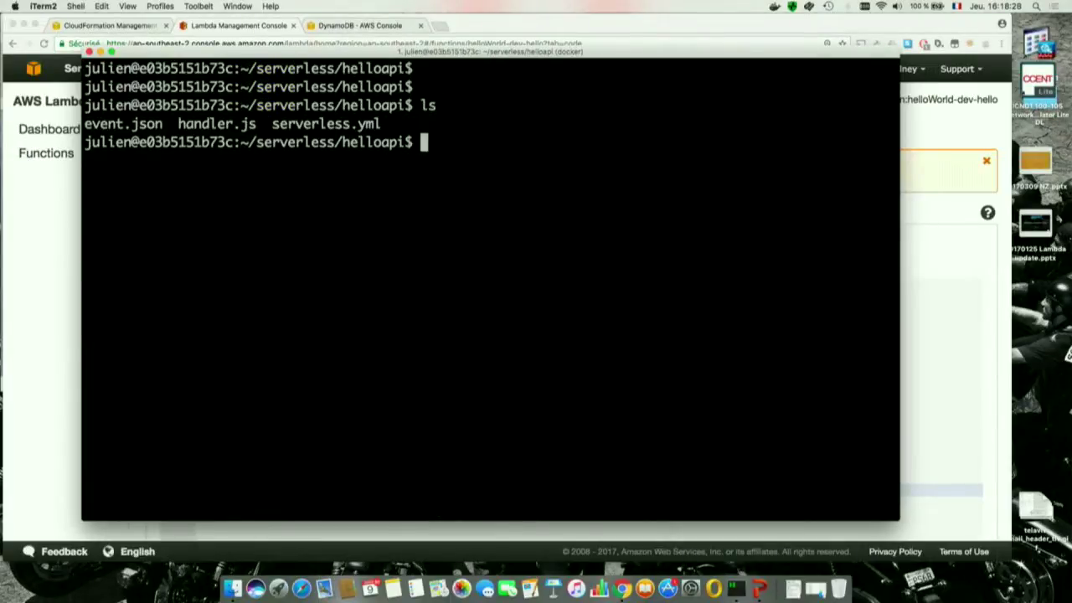
Display the helloapi project's serverless.yml with `more`.
type("more ser")
key("Tab")
key("Return")
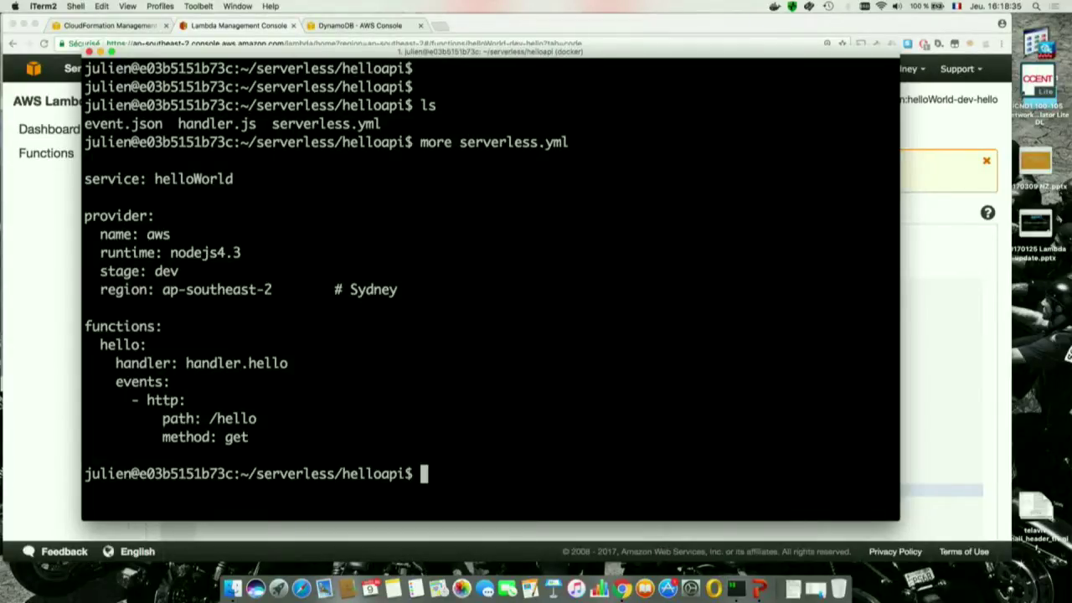
Deploy the helloapi project with `serverless deploy` and highlight the http events block of serverless.yml, from `events:` to `method: get`.
type("serverless deploy")
key("Return")
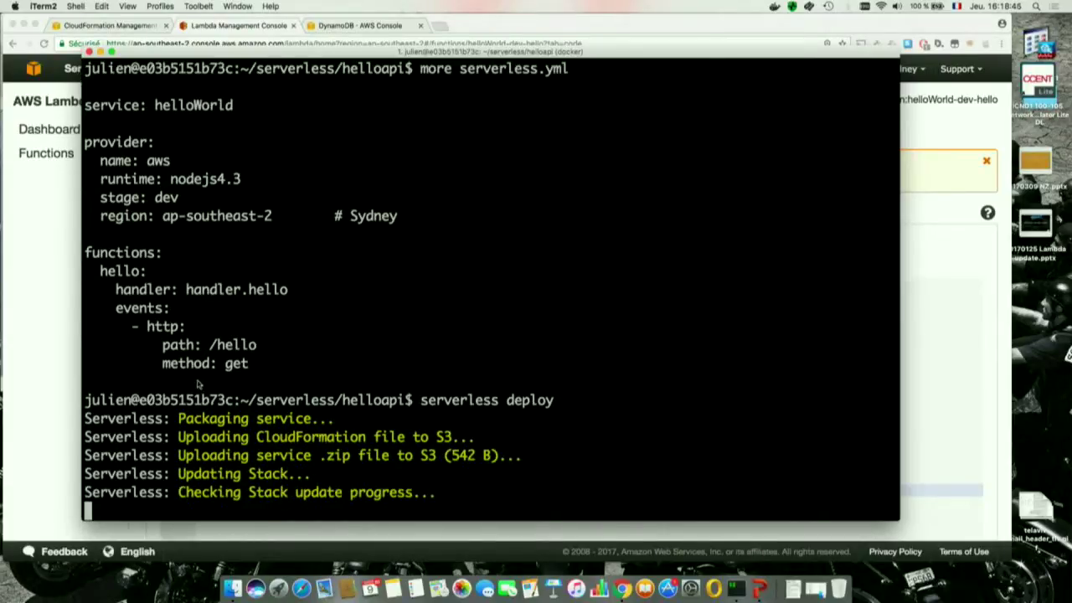
left_click_drag(109, 304, 315, 369)
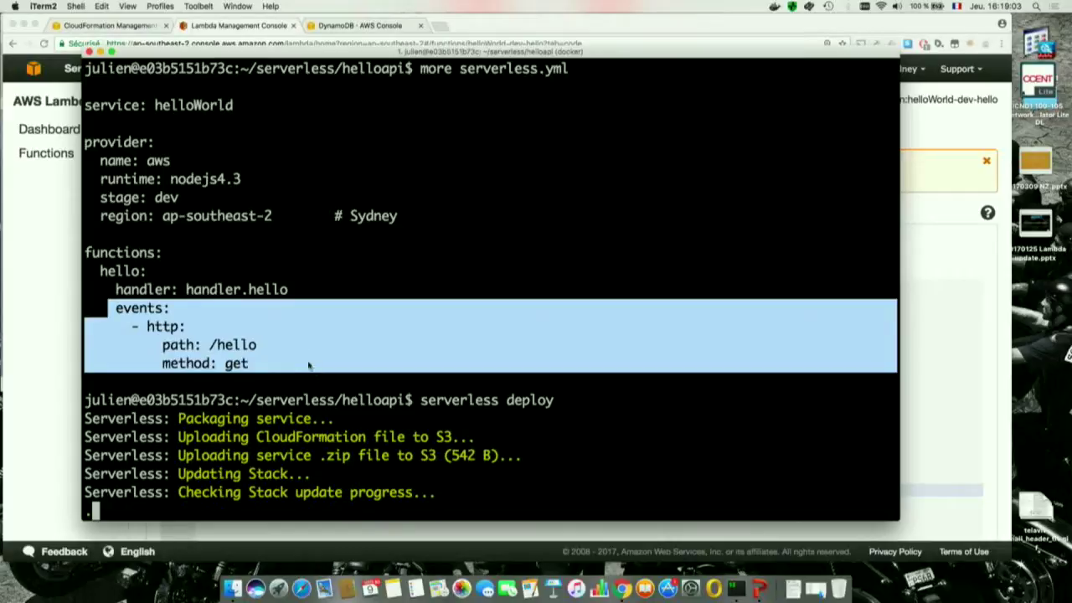
Switch to Chrome and repeatedly refresh the helloWorld-dev stack events in CloudFormation to follow the update.
left_click(14, 324)
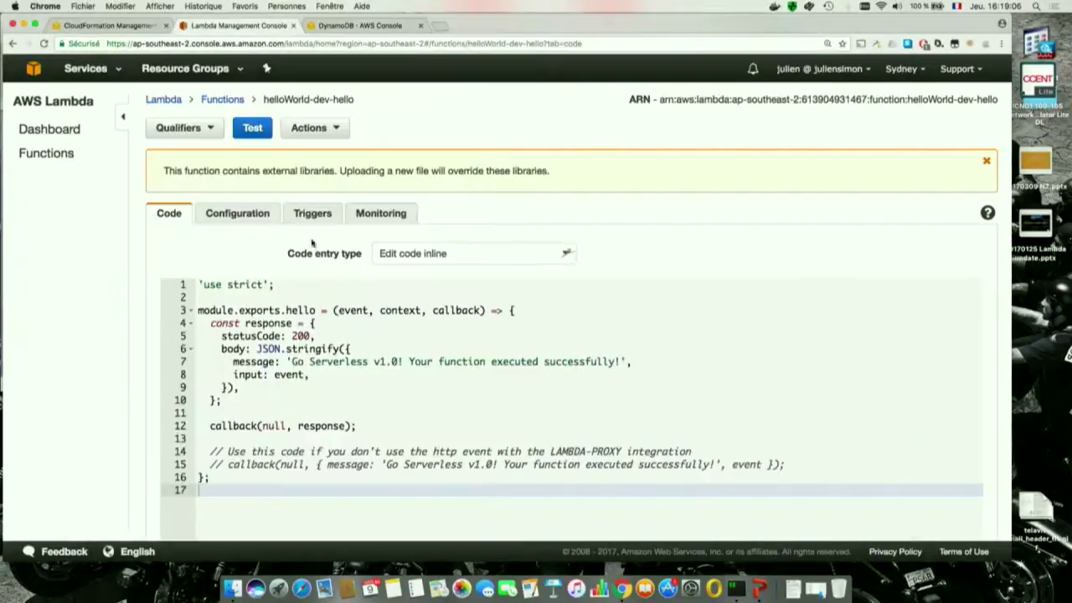
left_click(139, 30)
left_click(947, 129)
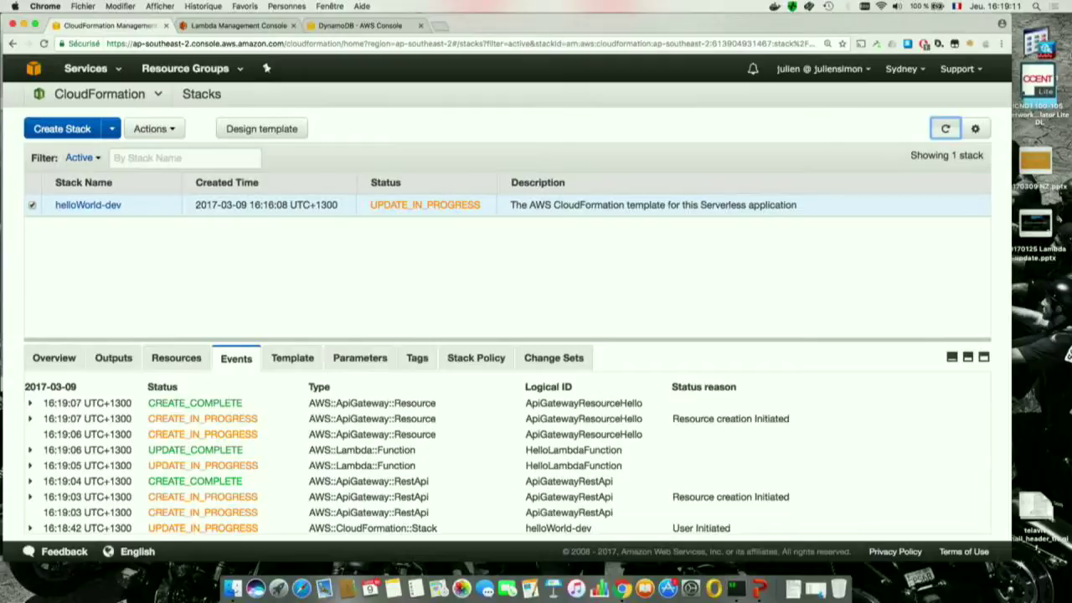
left_click(947, 130)
left_click(947, 129)
left_click(947, 130)
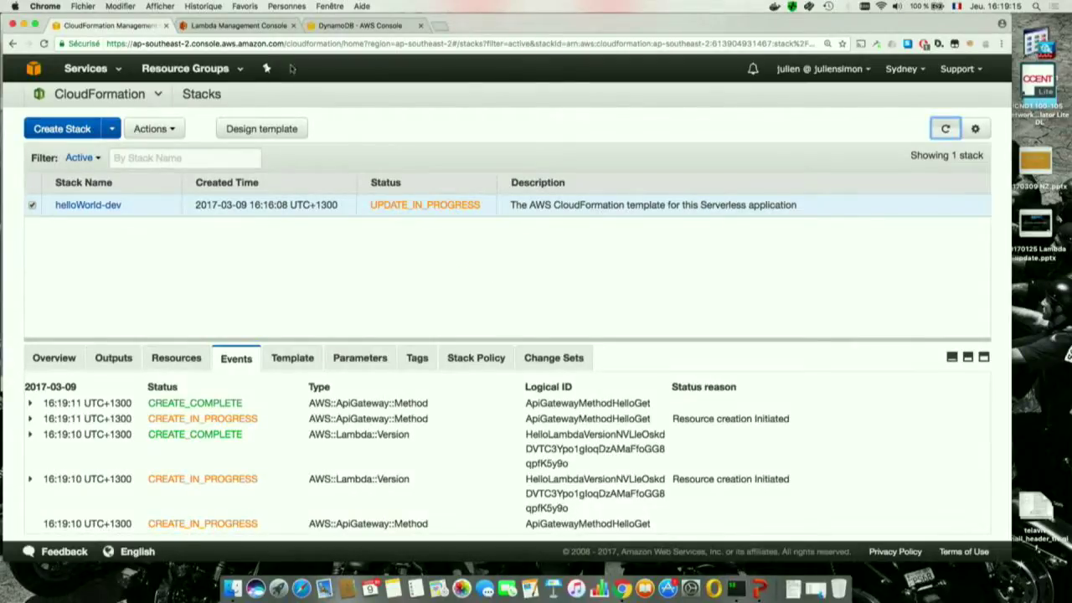
Check the deployment progress in iTerm2, and refresh the helloWorld-dev stack events in Chrome again.
left_click(732, 587)
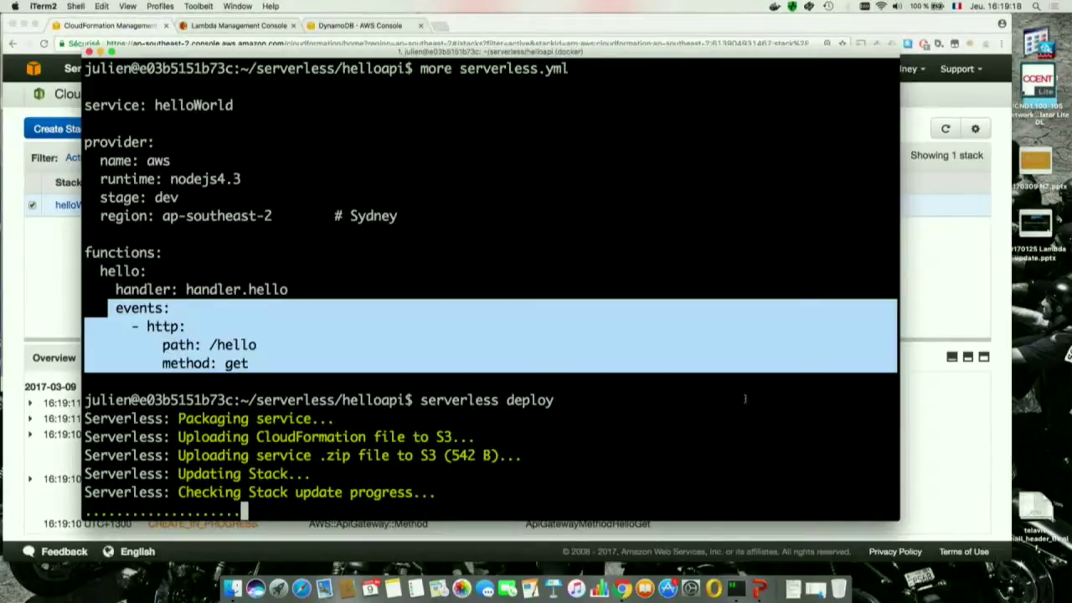
left_click(922, 420)
left_click(946, 128)
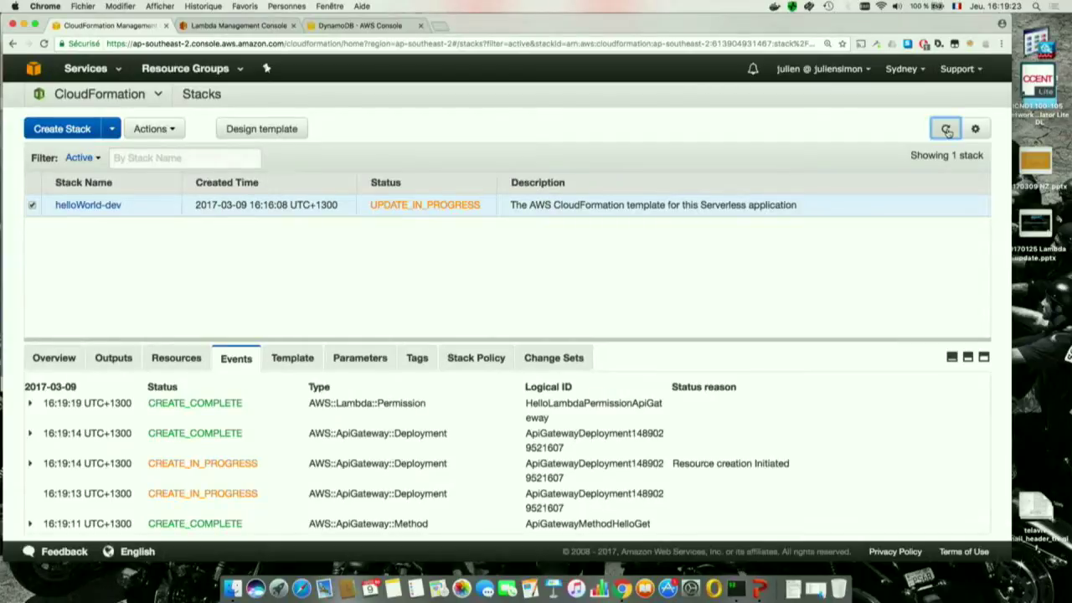
left_click(947, 128)
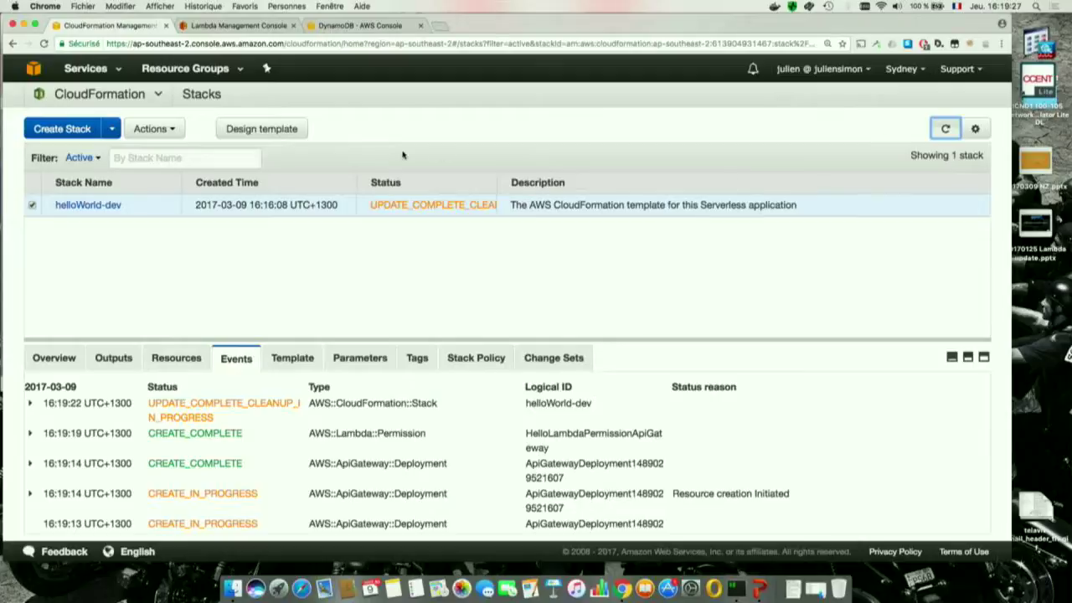
Search the AWS services list for "api" and try to open API Gateway in a new browser tab.
left_click(107, 98)
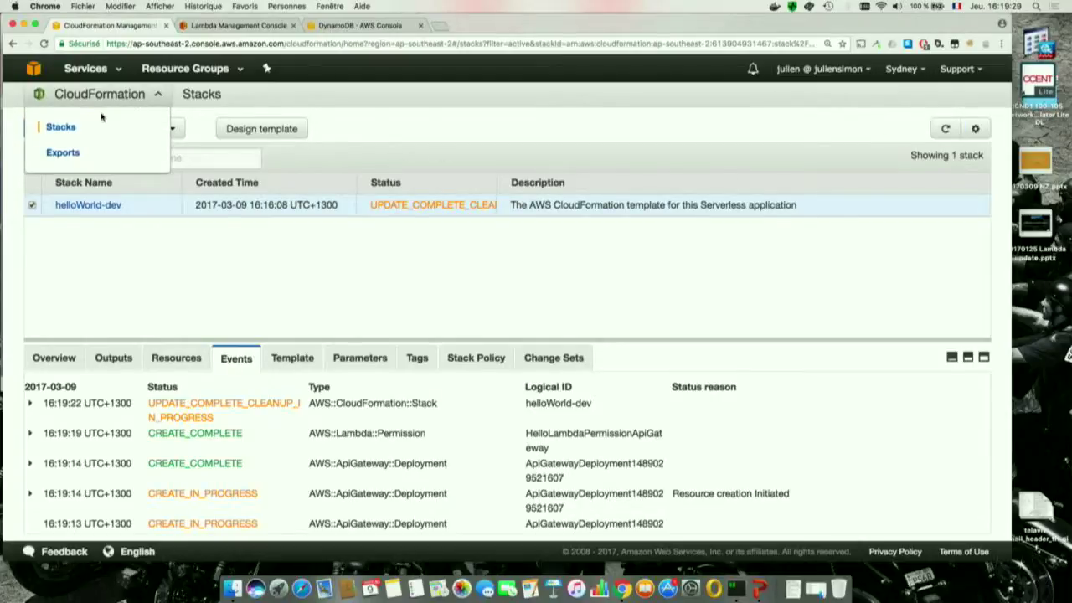
left_click(99, 74)
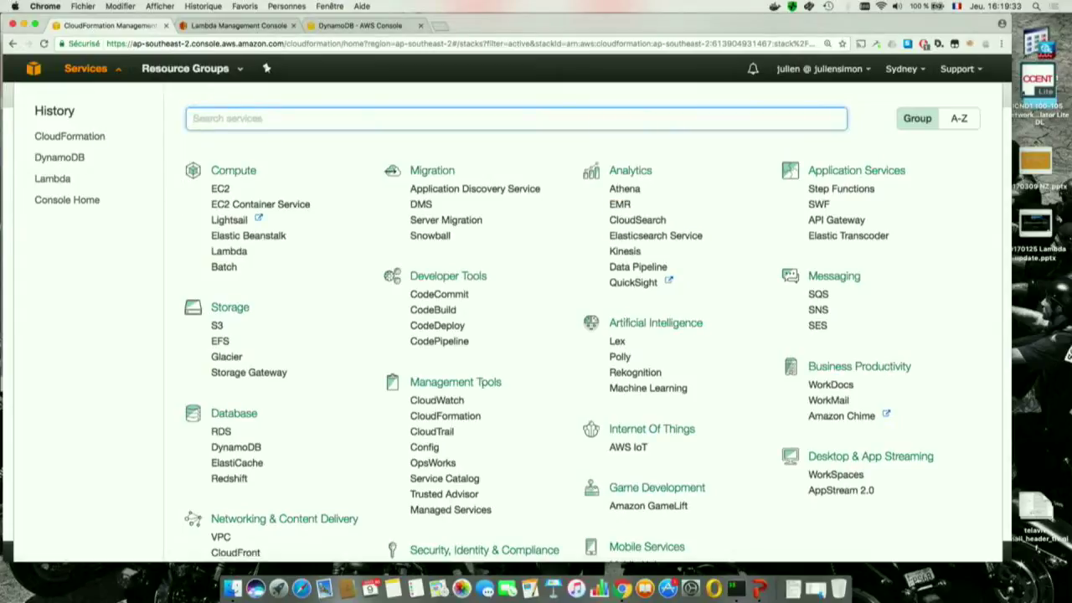
scroll(486, 427, "down", 3)
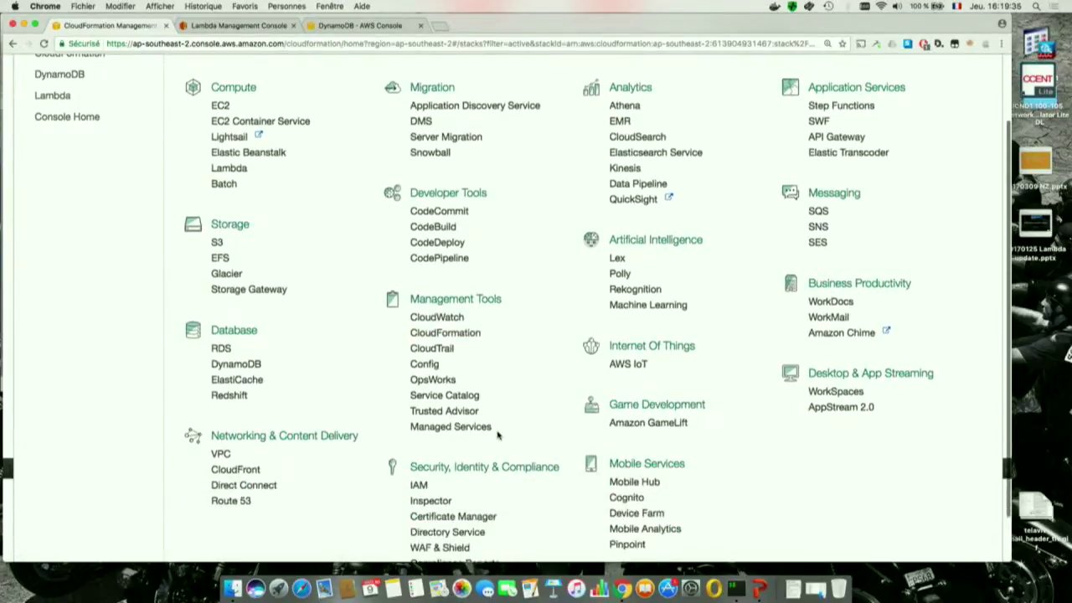
key("super+f")
type("api")
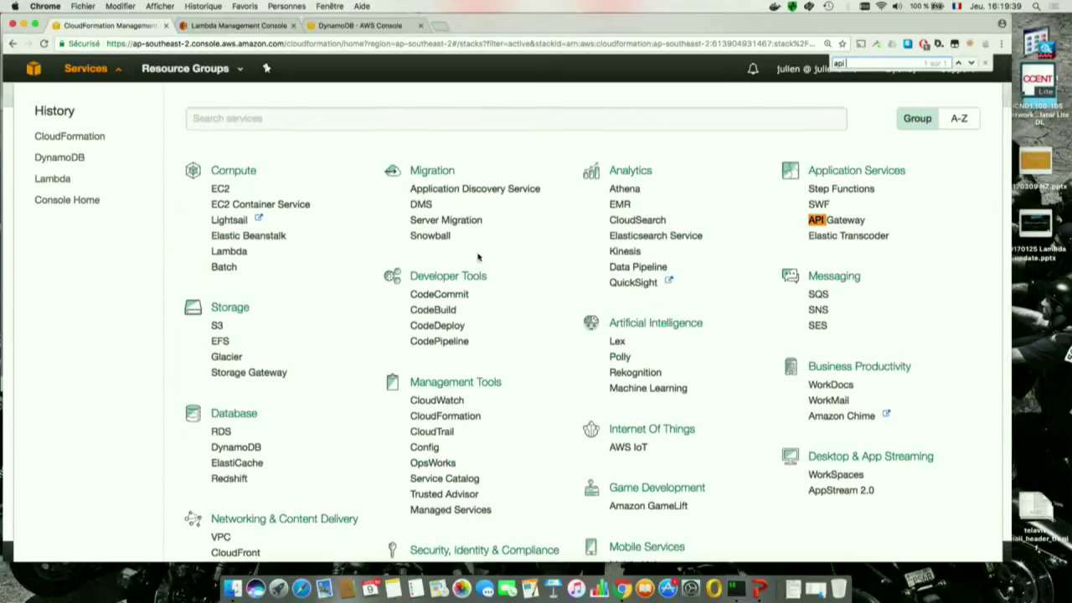
left_click(415, 111)
type("api")
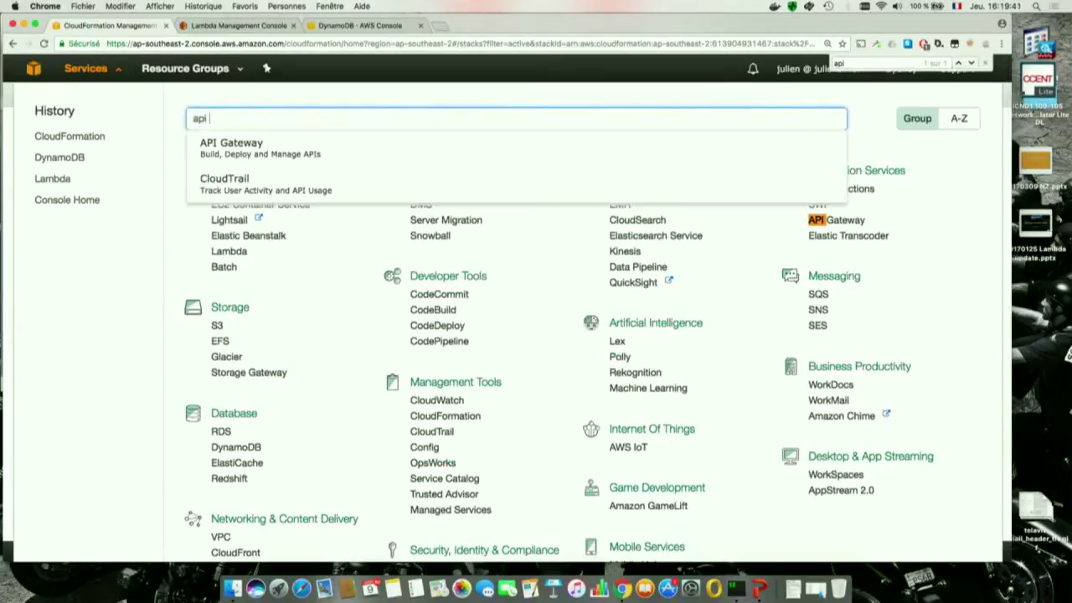
right_click(255, 148)
left_click(301, 150)
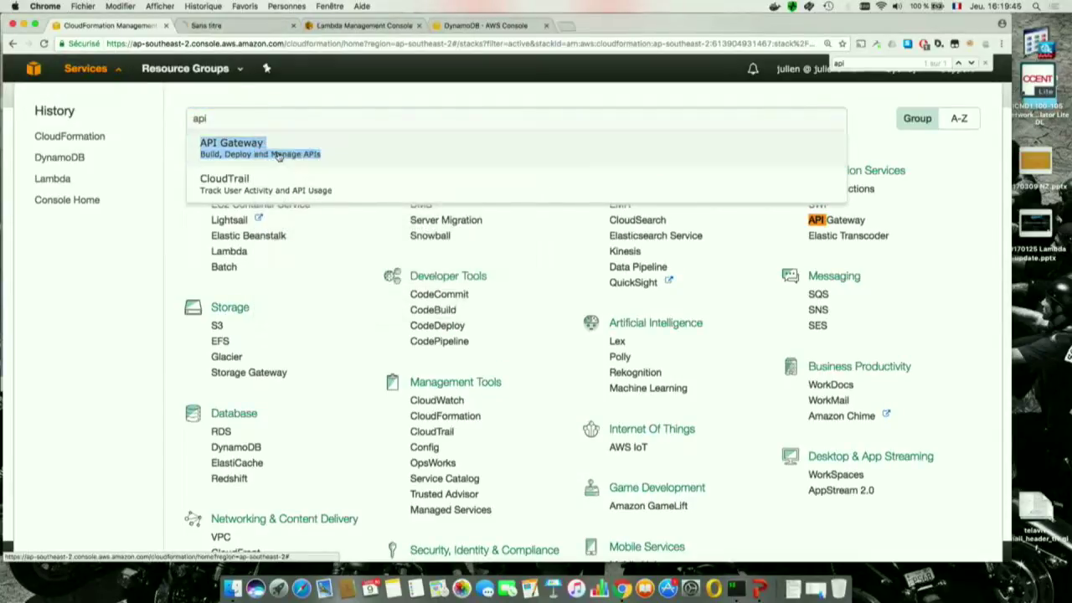
Refresh the CloudFormation stack list in the new browser tab and switch to iTerm2 to view the deployment output.
left_click(243, 25)
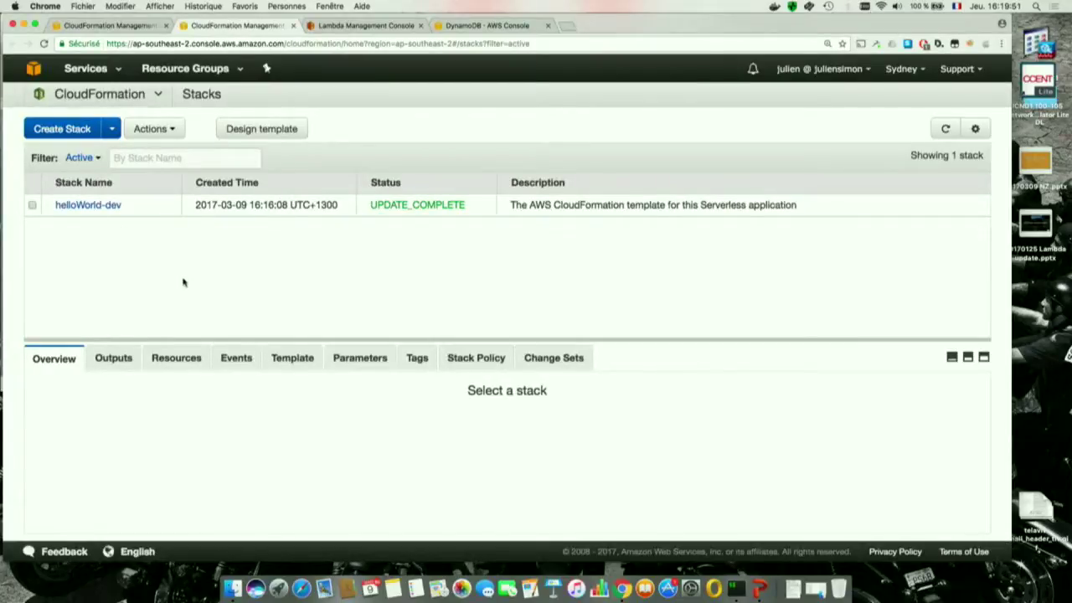
left_click(944, 129)
left_click(736, 589)
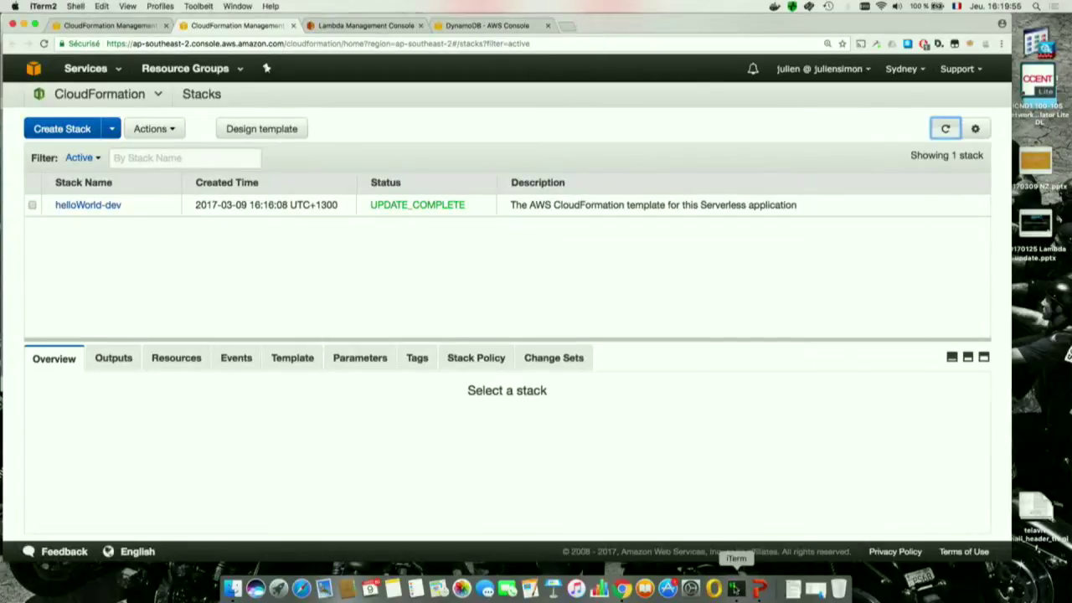
key("Return")
key("Return")
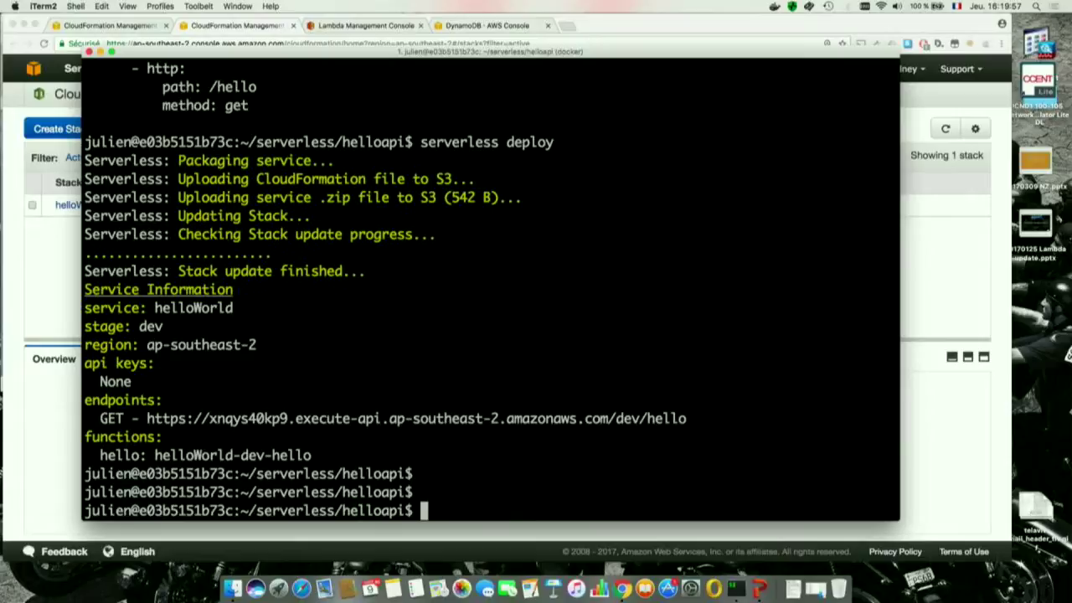
type("http")
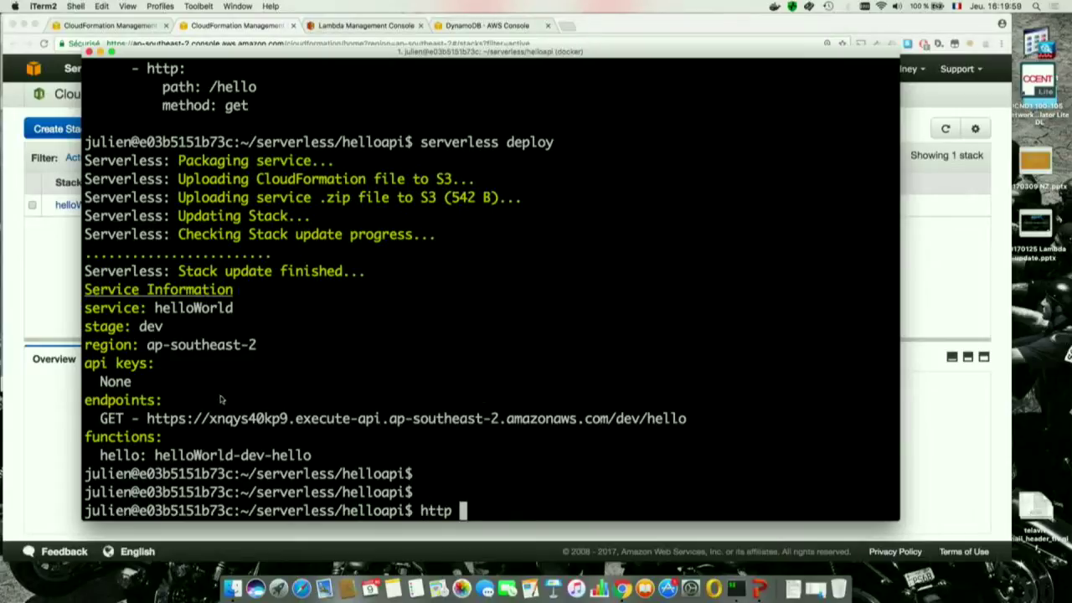
double_click(196, 419)
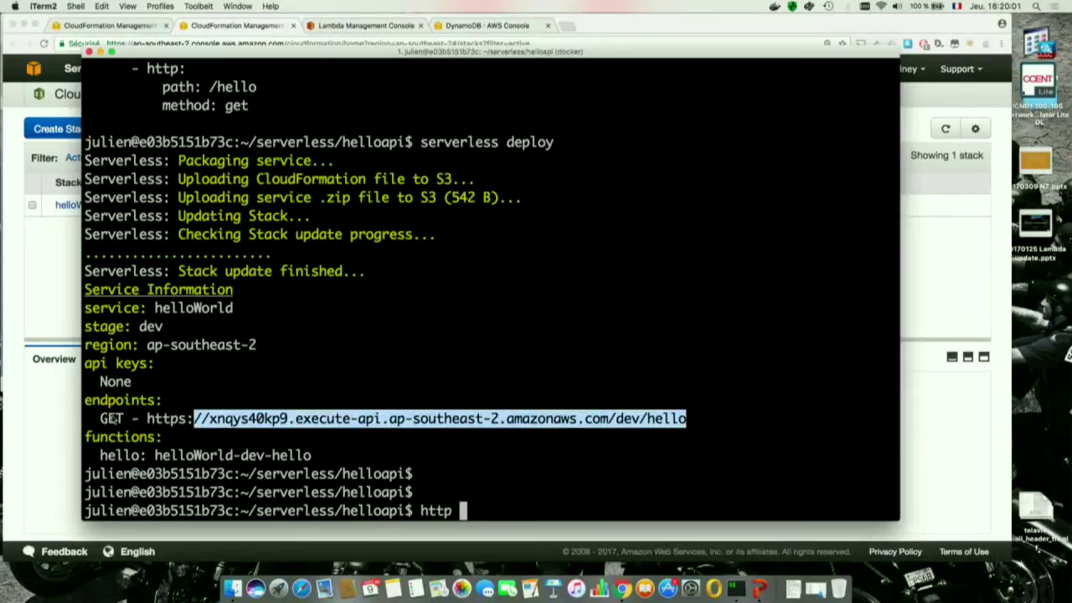
left_click_drag(146, 418, 290, 432)
left_click(148, 419)
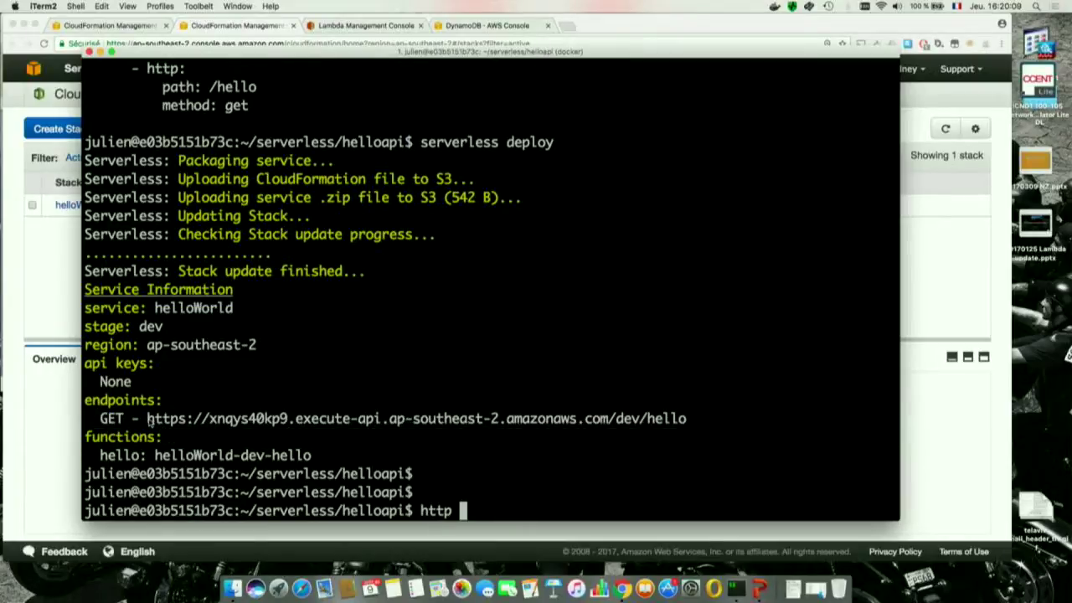
left_click_drag(148, 418, 687, 418)
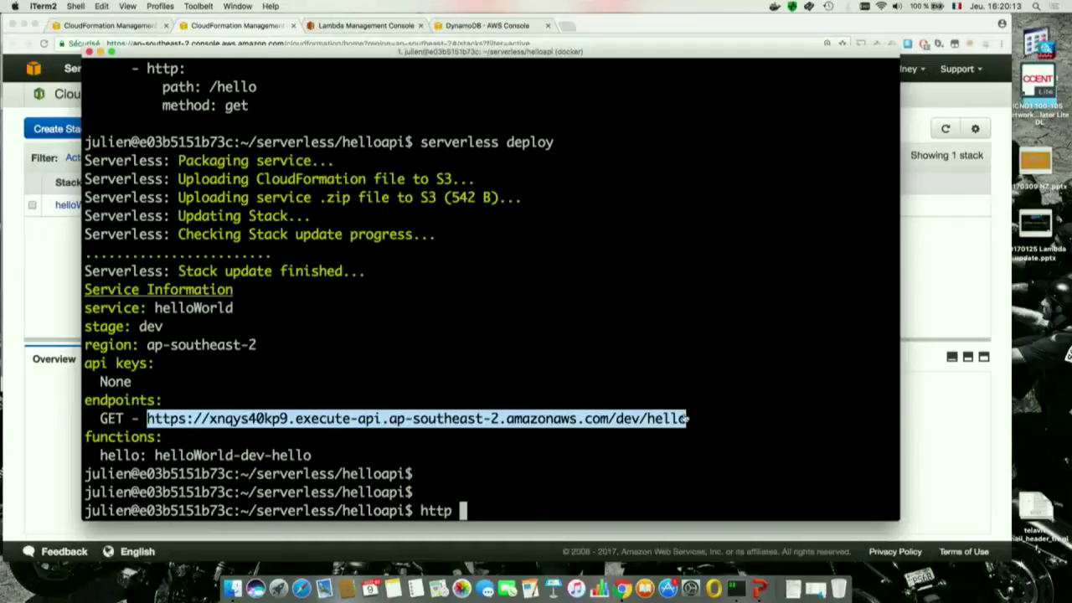
type("https://xnqys40kp9.execute-api.ap-southeast-2.amazonaws.com/dev/hello")
key("Return")
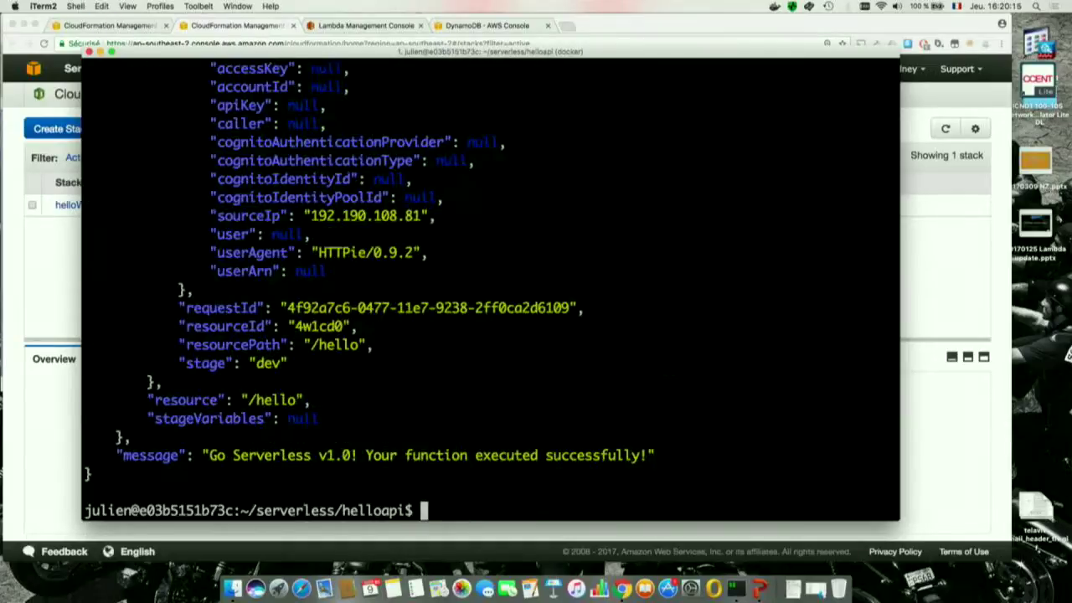
scroll(683, 345, "up", 15)
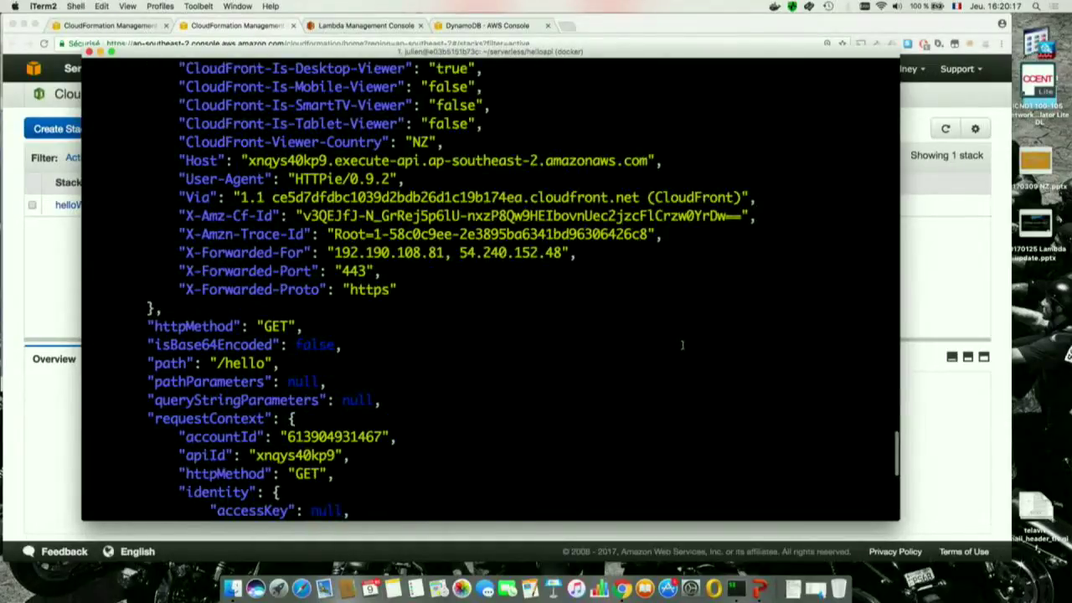
scroll(683, 344, "up", 3)
scroll(682, 344, "down", 20)
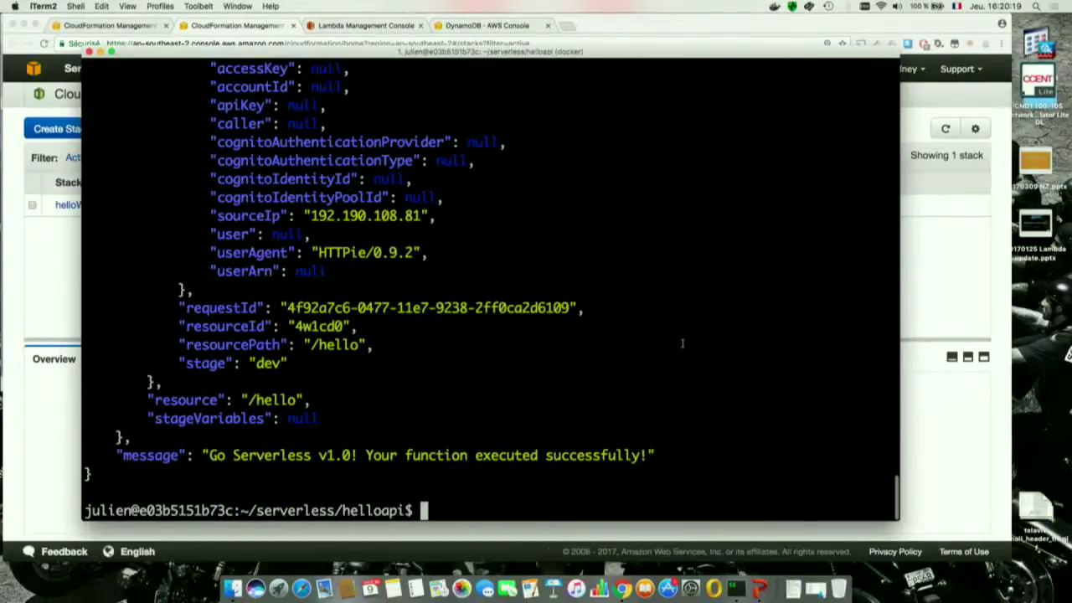
List the project files again and redisplay serverless.yml to review its http event configuration.
key("Return")
key("Return")
type("ls")
key("Return")
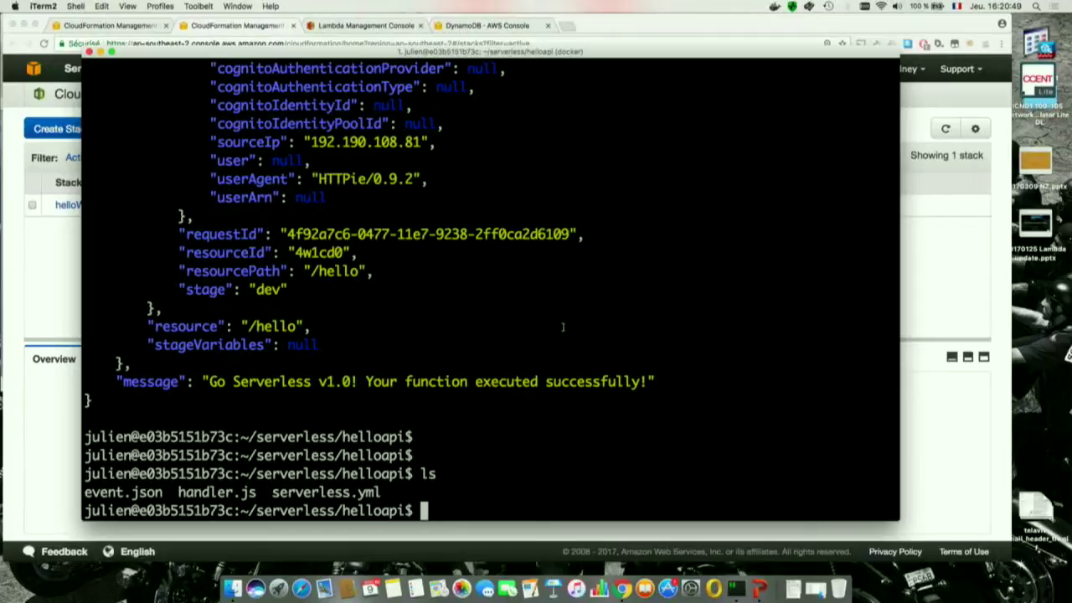
type("more serverless.yml")
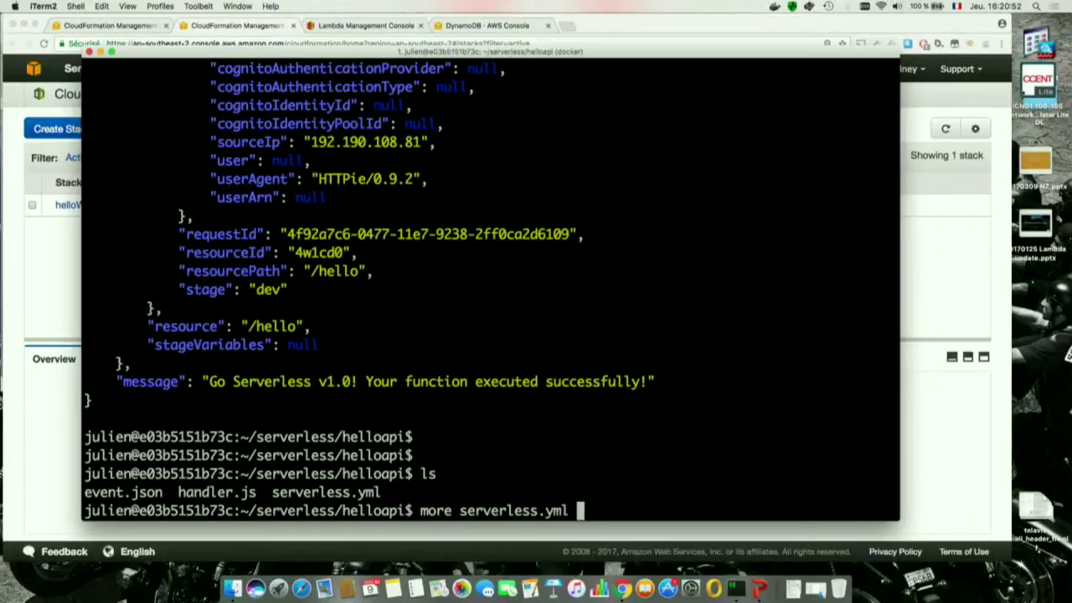
key("Return")
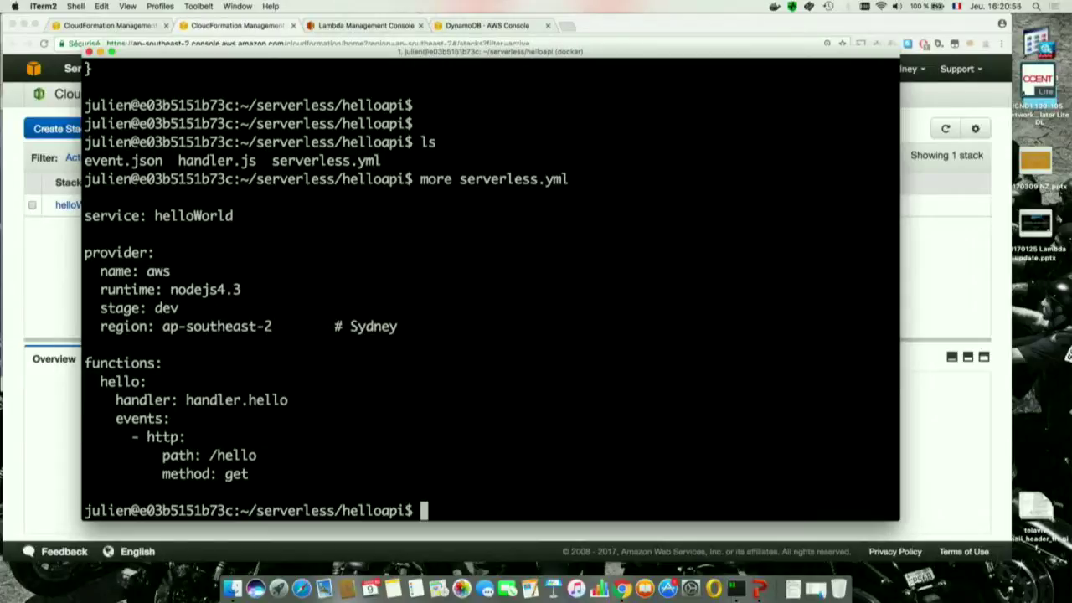
Switch to PowerPoint, start the slide show at the "Hello World" function slide and advance two slides to the Gordon slide.
left_click(759, 590)
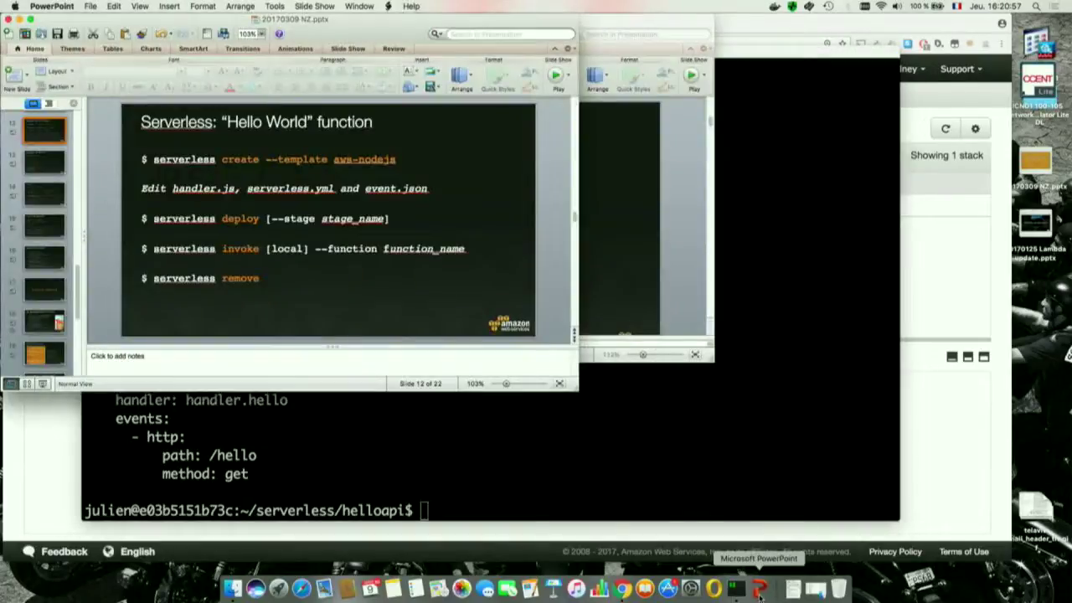
left_click(43, 384)
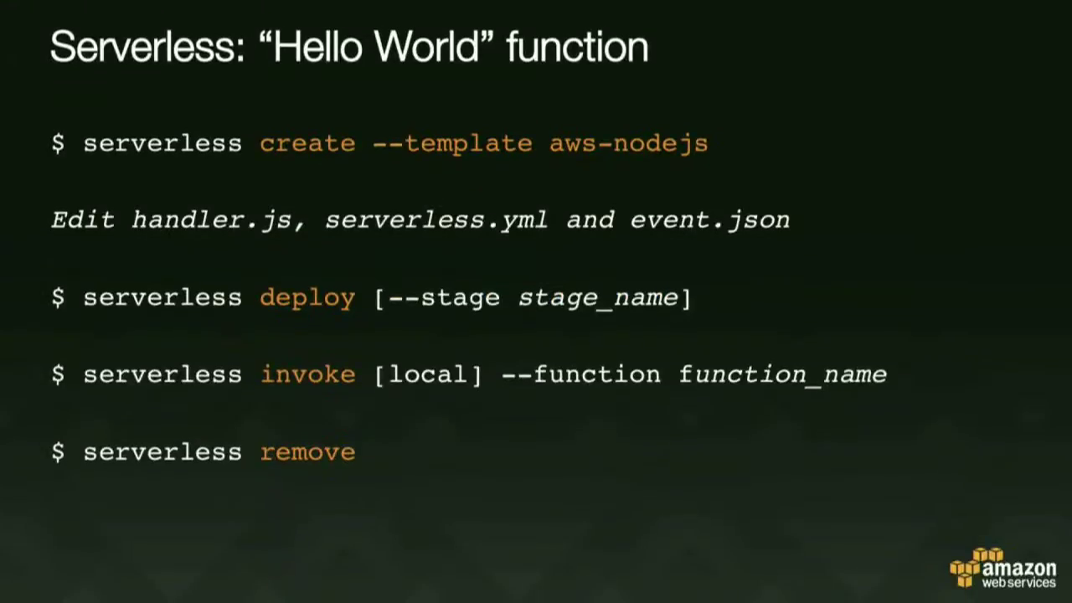
key("Right")
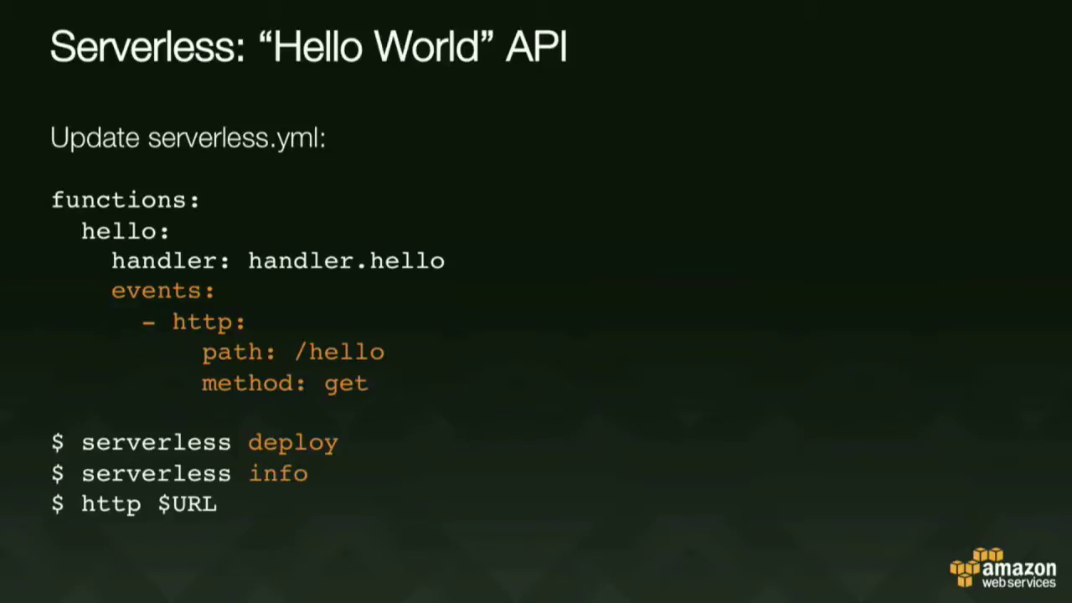
key("Right")
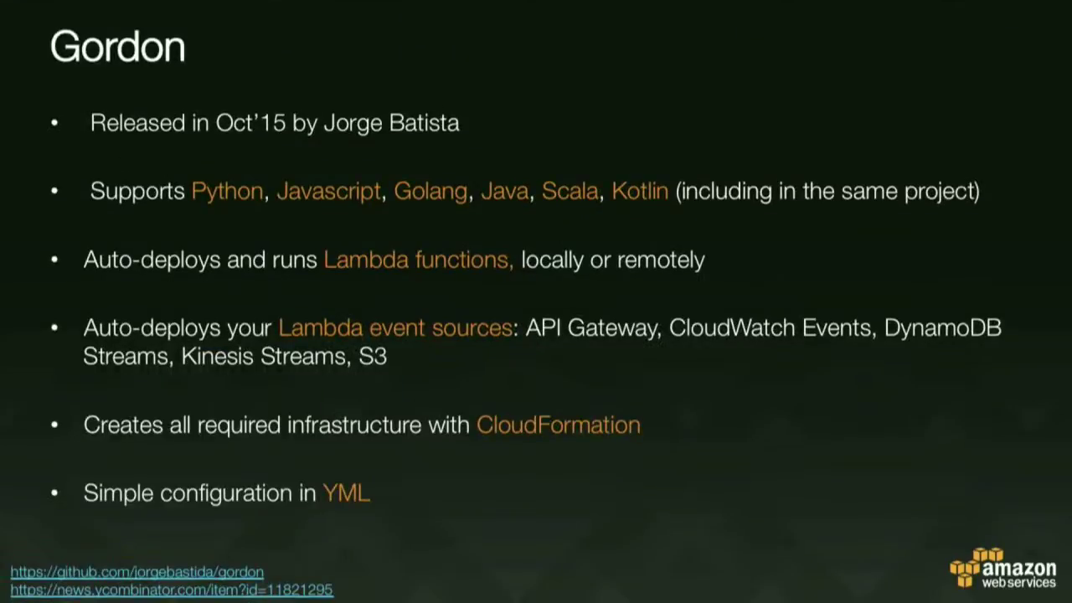
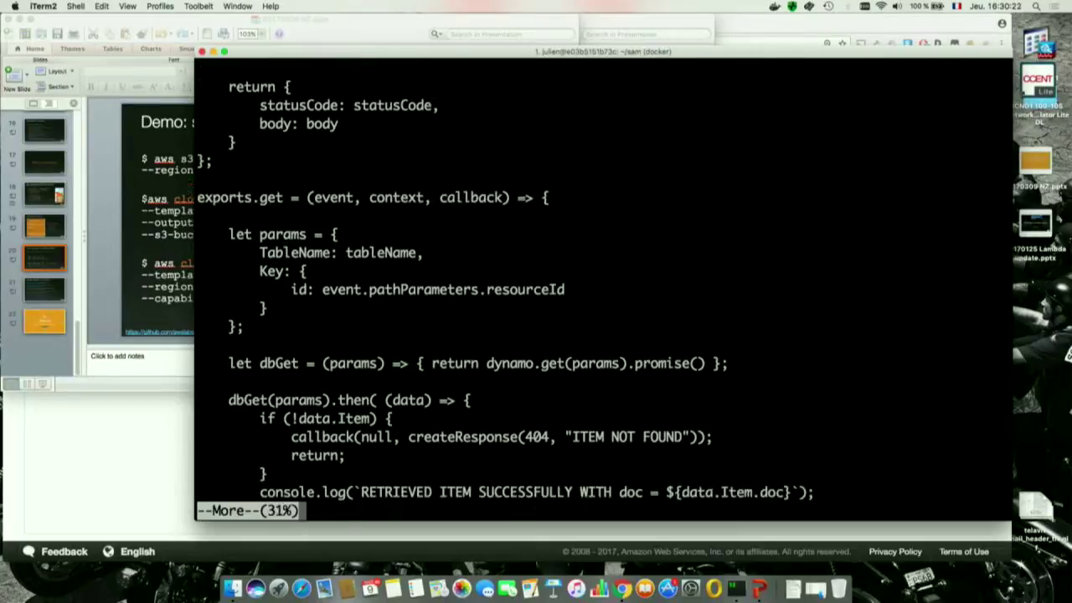
Page through the exports.get code in index.js and highlight the exports.put declaration line.
key("Return")
key("Return")
key("Return")
key("Return")
key("Return")
key("Return")
key("Return")
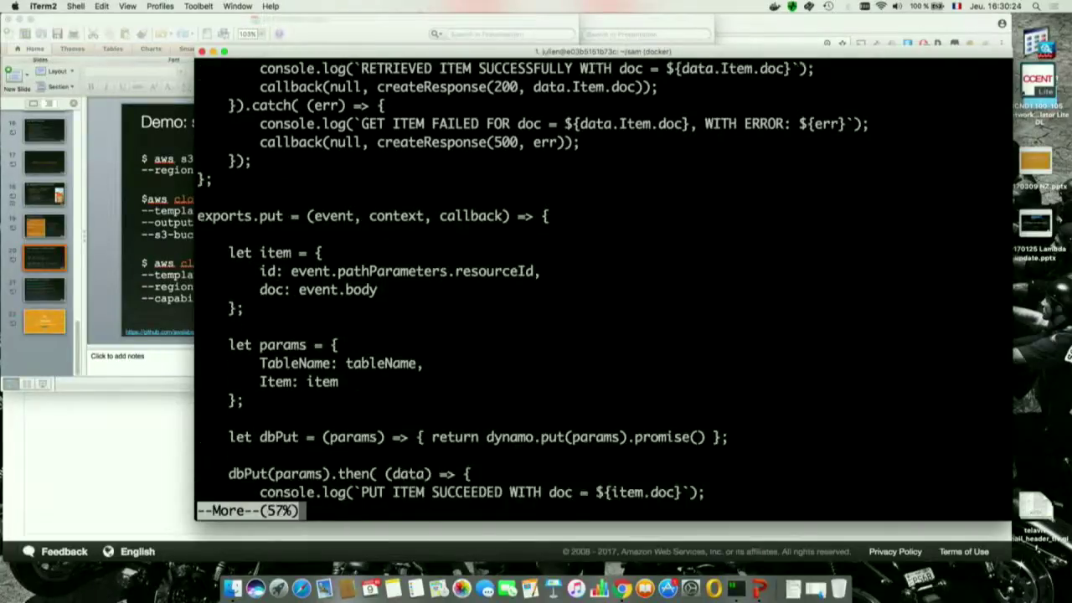
double_click(237, 178)
triple_click(237, 178)
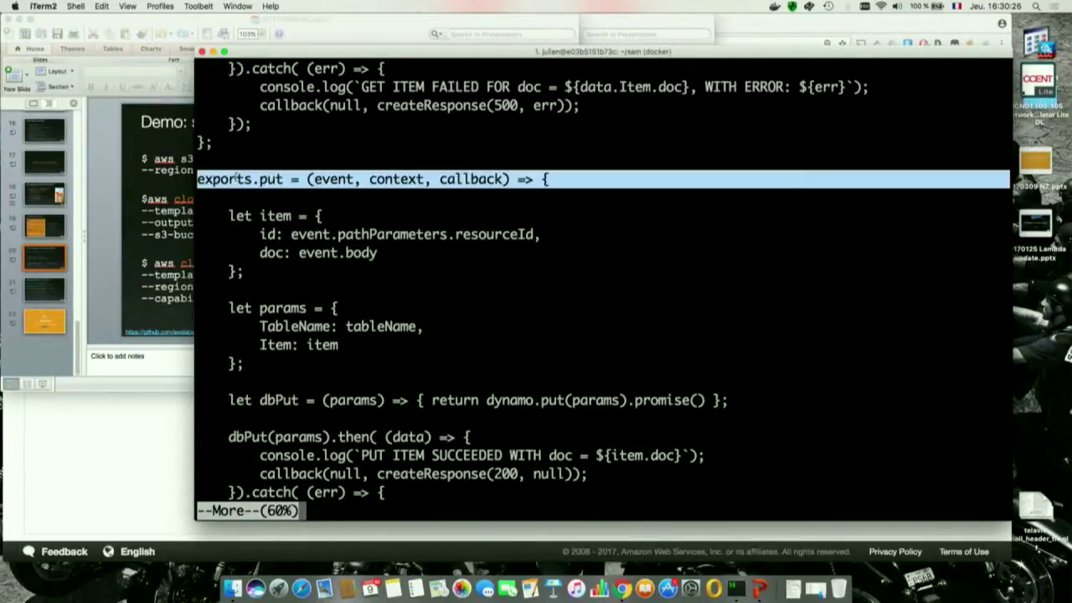
Read through the exports.put handler and highlight the exports.delete declaration line.
key("Return")
key("Return")
key("Return")
key("Return")
key("Return")
key("Return")
key("Return")
key("Return")
key("Return")
key("Return")
key("Return")
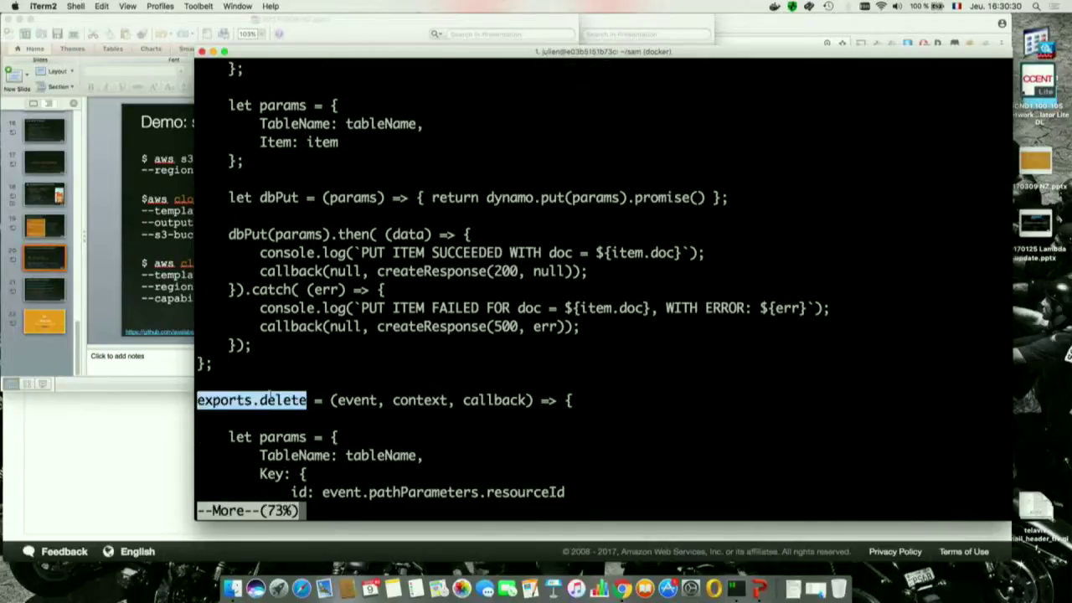
triple_click(270, 399)
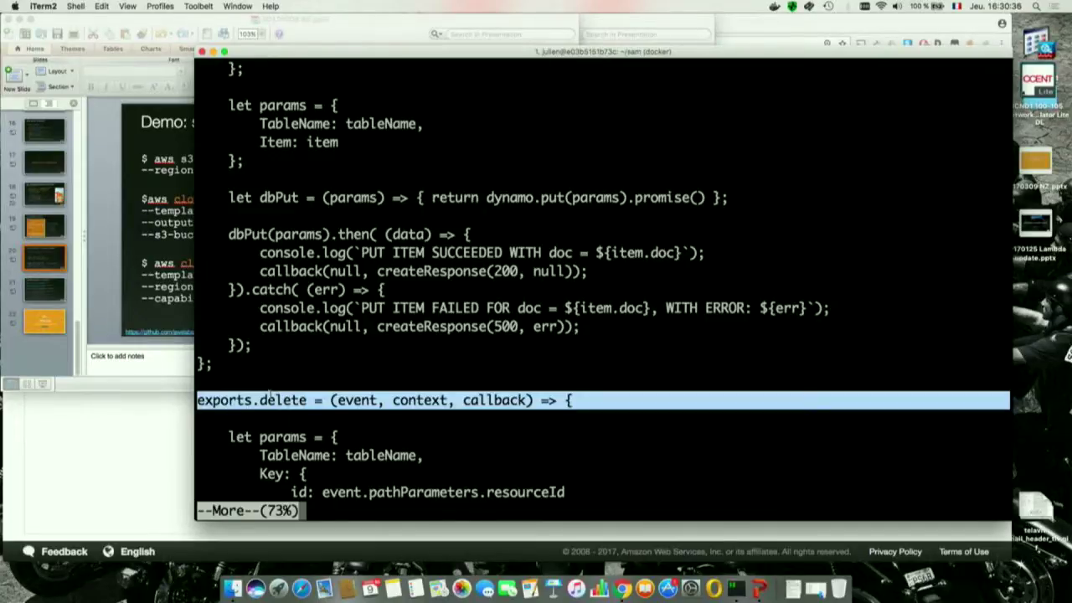
Read the remaining exports.delete code through to the end of index.js.
left_click(270, 395)
key("Return")
key("Return")
key("Return")
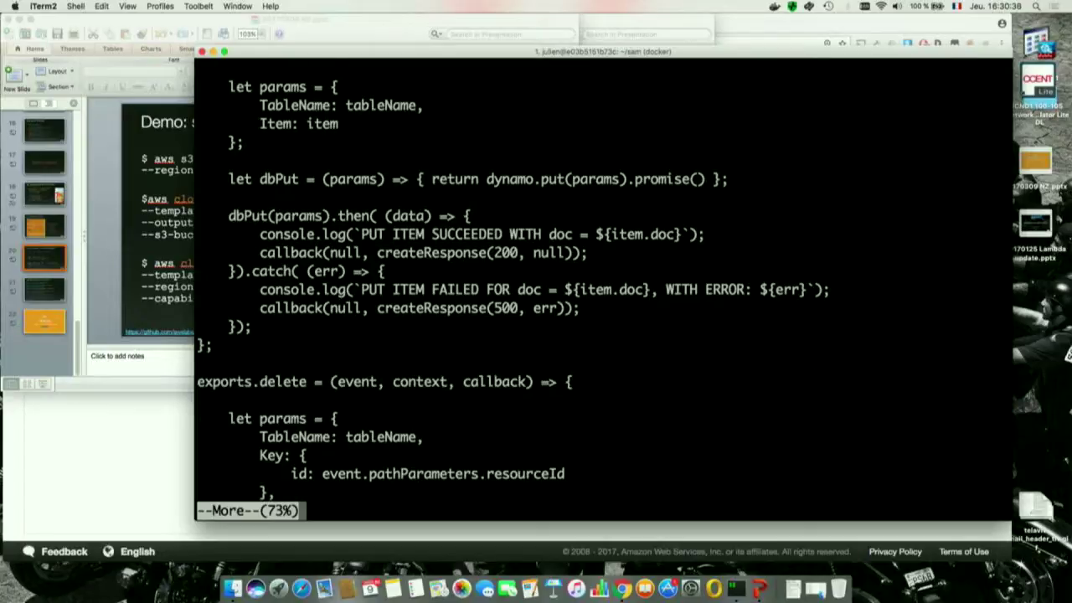
key("space")
key("Return")
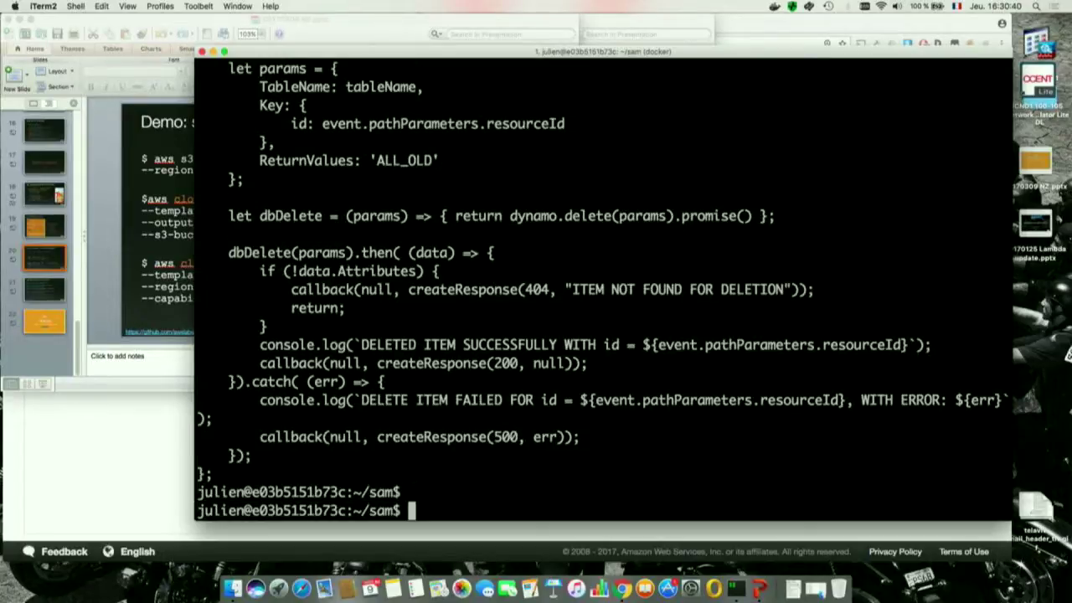
Clear the terminal, list the sam folder's files and display template.yaml one page at a time.
key("ctrl+l")
key("Return")
type("ls")
key("Return")
type("more t")
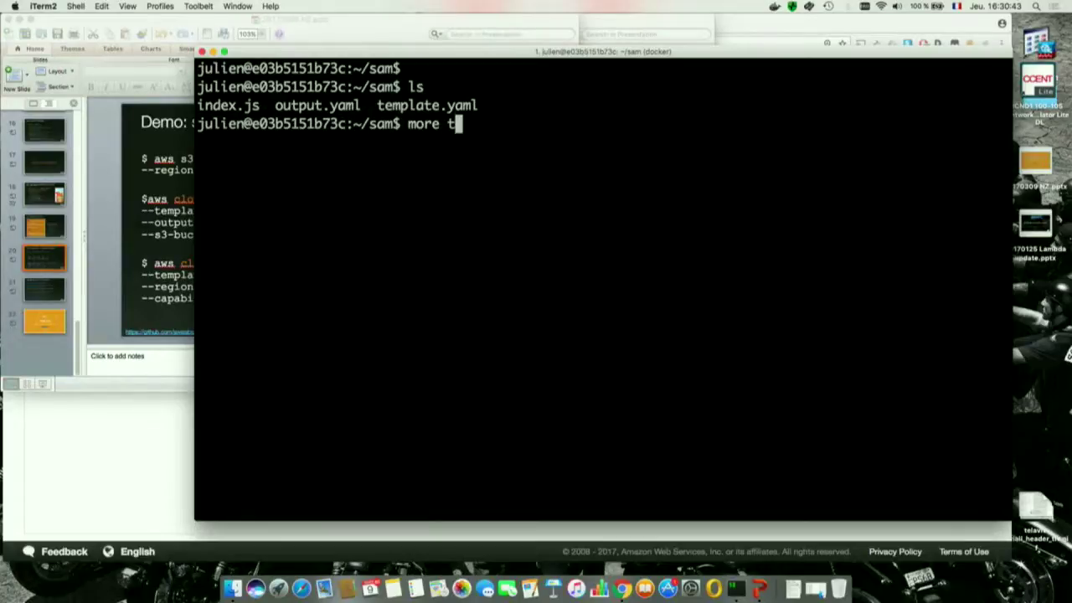
key("Tab")
key("Return")
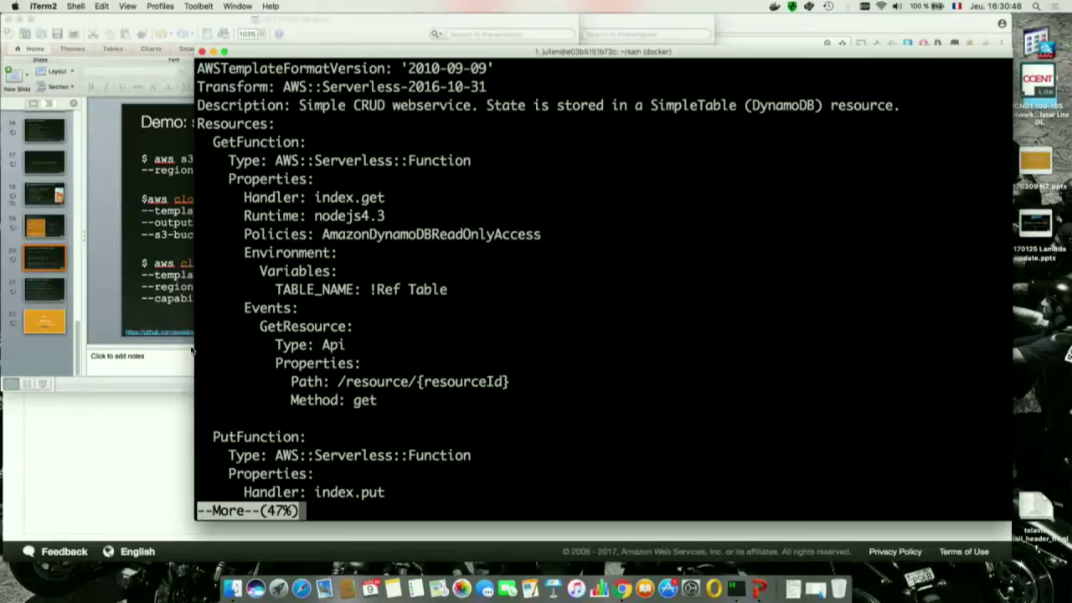
Highlight the Resources key, the GetFunction name and GetResource's Api event type in template.yaml.
double_click(232, 123)
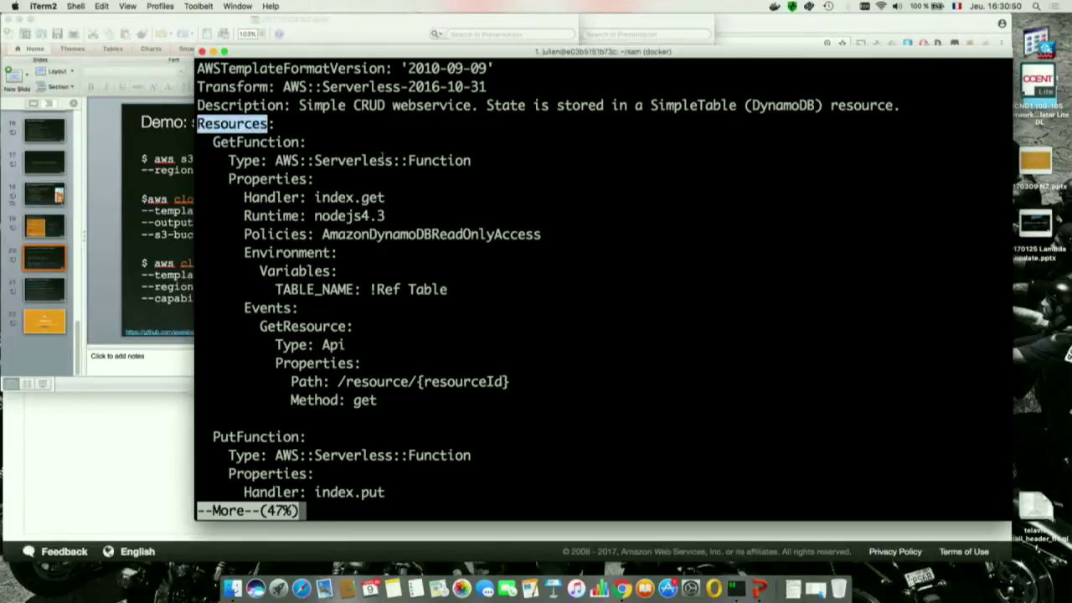
double_click(282, 142)
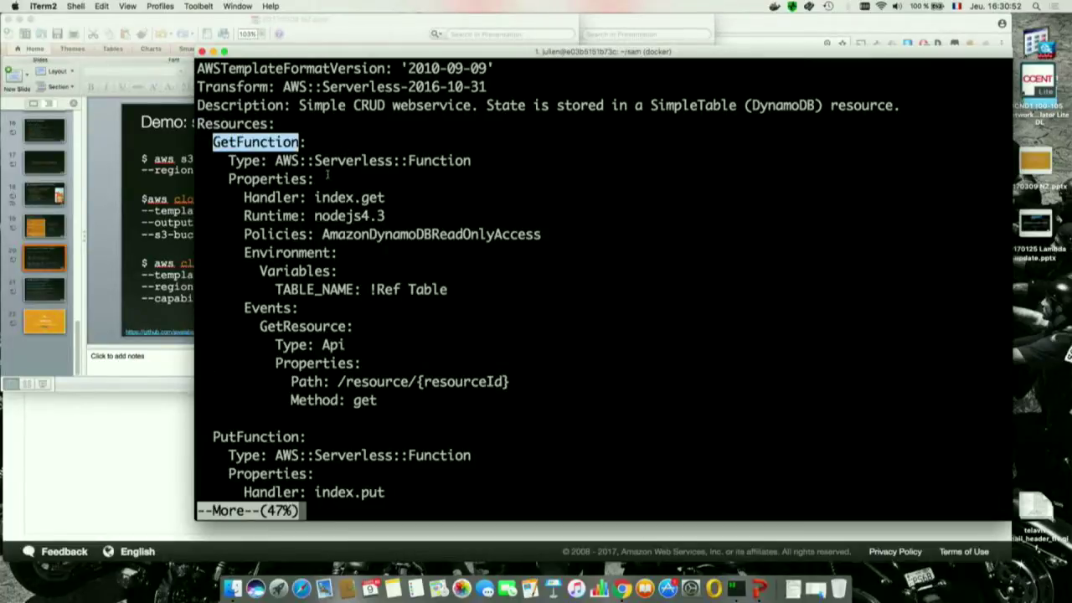
double_click(333, 344)
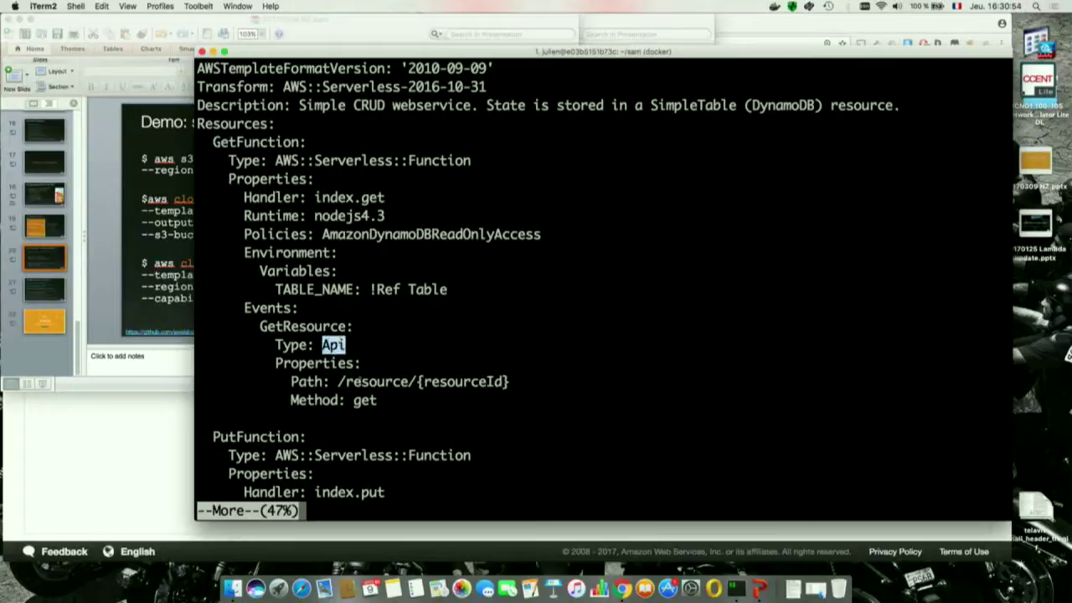
Review PutFunction and DeleteFunction in template.yaml, highlighting DeleteFunction's TABLE_NAME variable and its AmazonDynamoDBFullAccess policy.
scroll(321, 409, "down", 5)
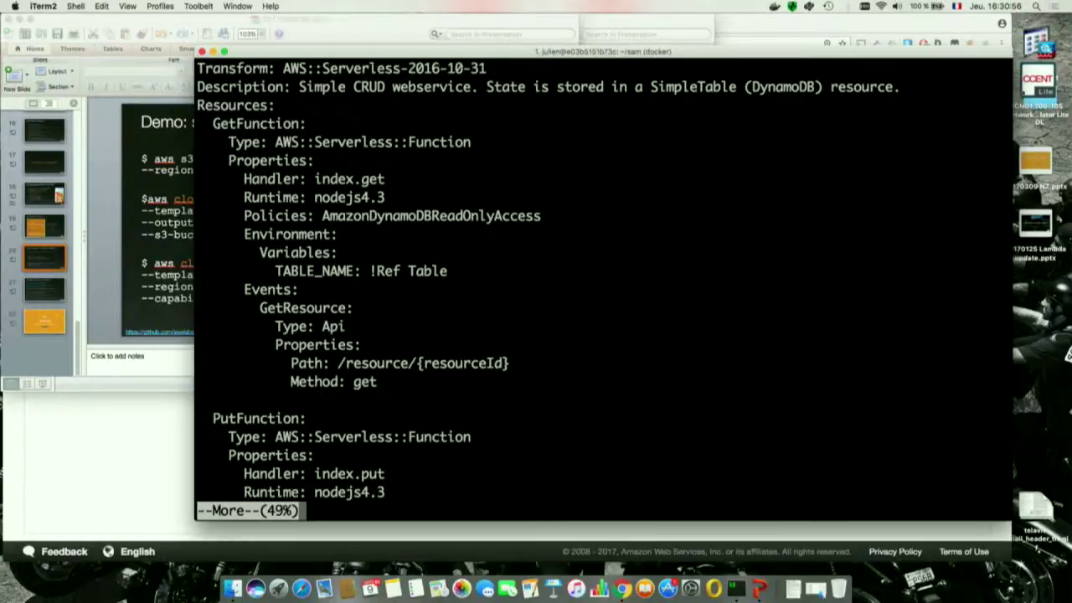
scroll(321, 408, "down", 1)
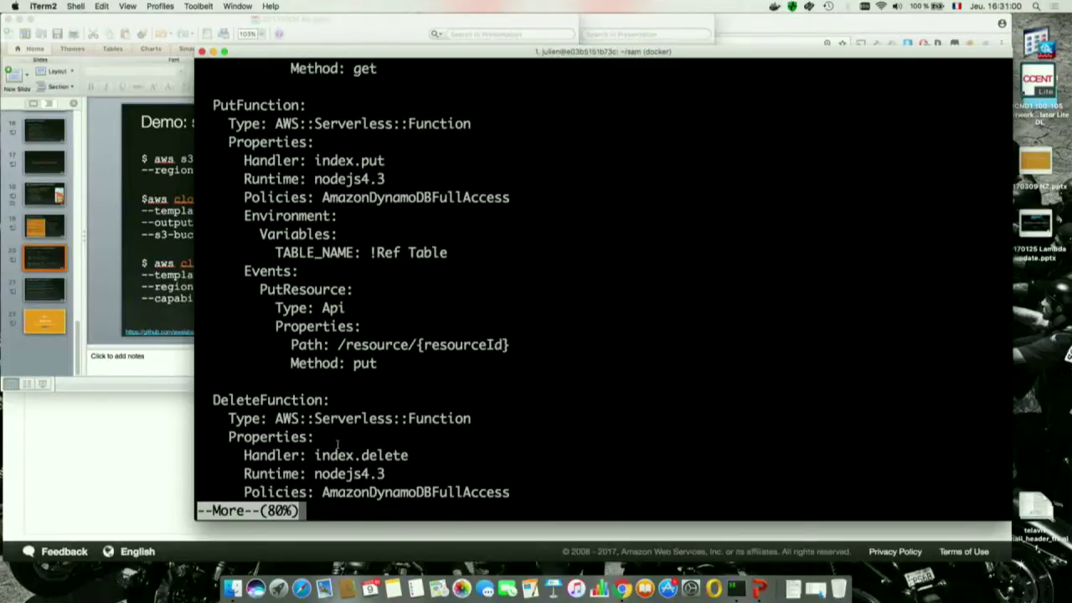
scroll(337, 444, "down", 3)
scroll(435, 363, "down", 1)
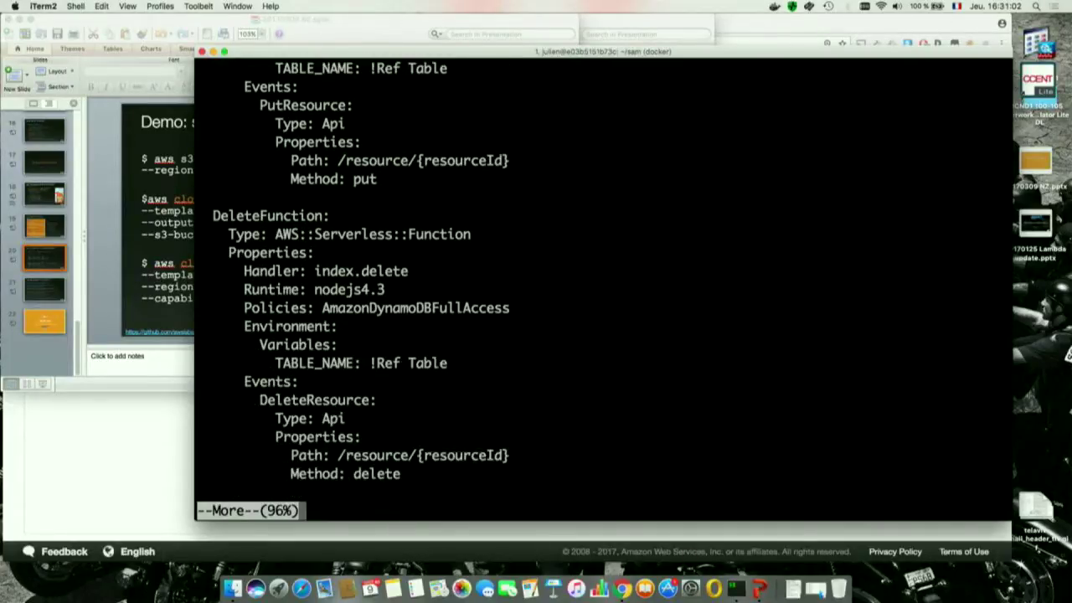
triple_click(433, 363)
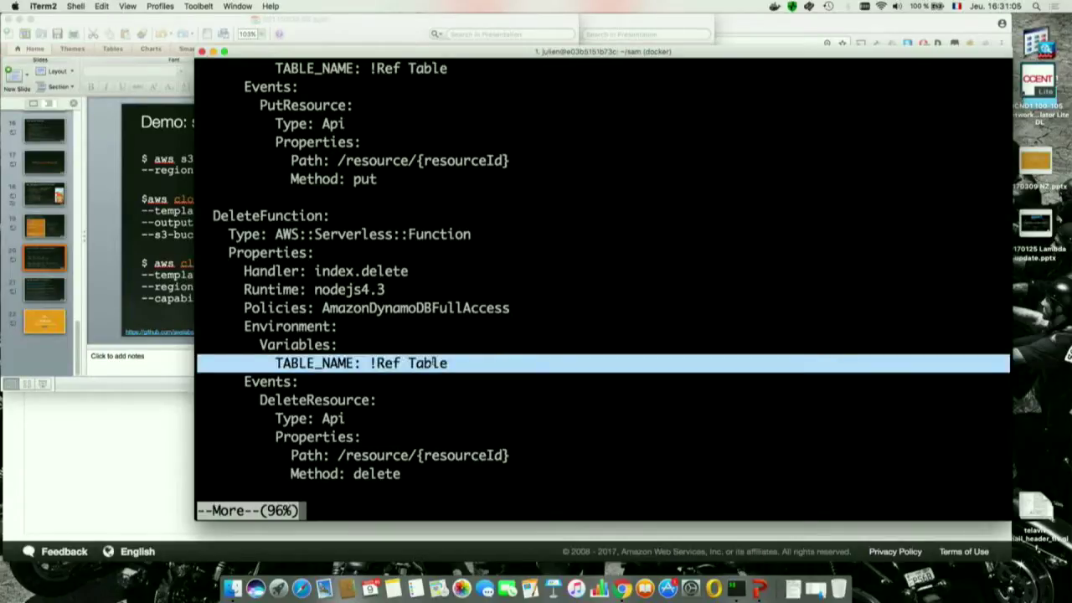
double_click(409, 308)
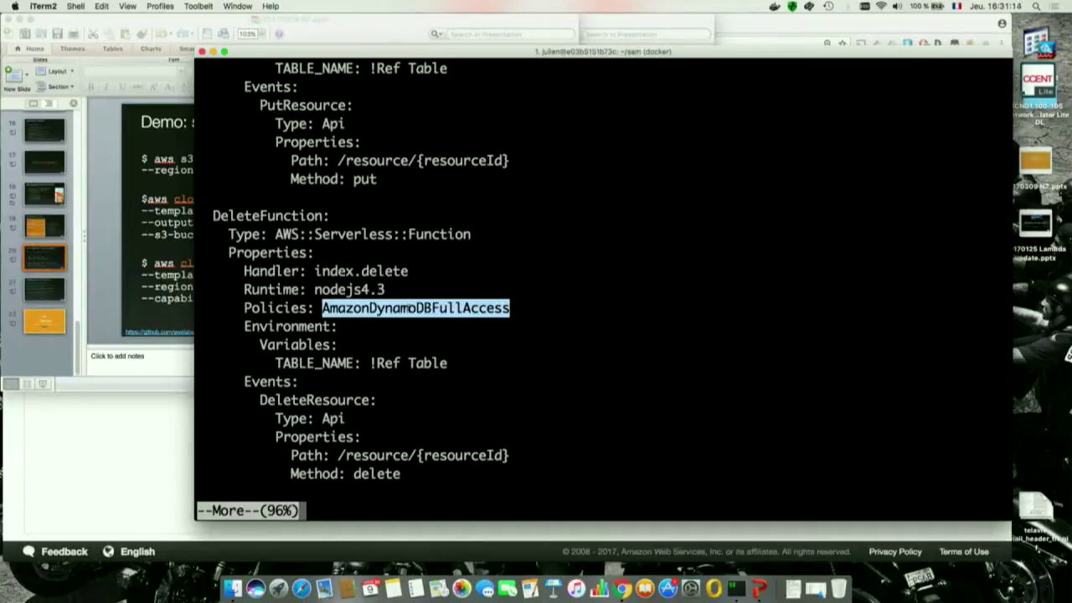
Page to the end of template.yaml and highlight the Table resource of type AWS::Serverless::SimpleTable.
key("Return")
key("Return")
key("Return")
key("Return")
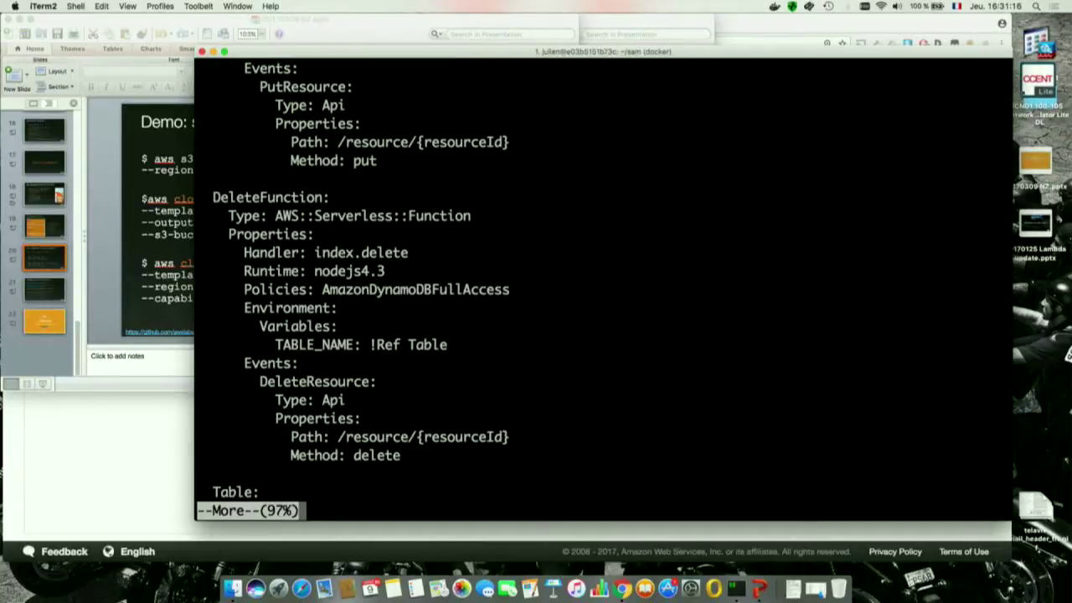
key("Return")
key("Return")
key("Return")
key("Return")
key("Return")
key("Return")
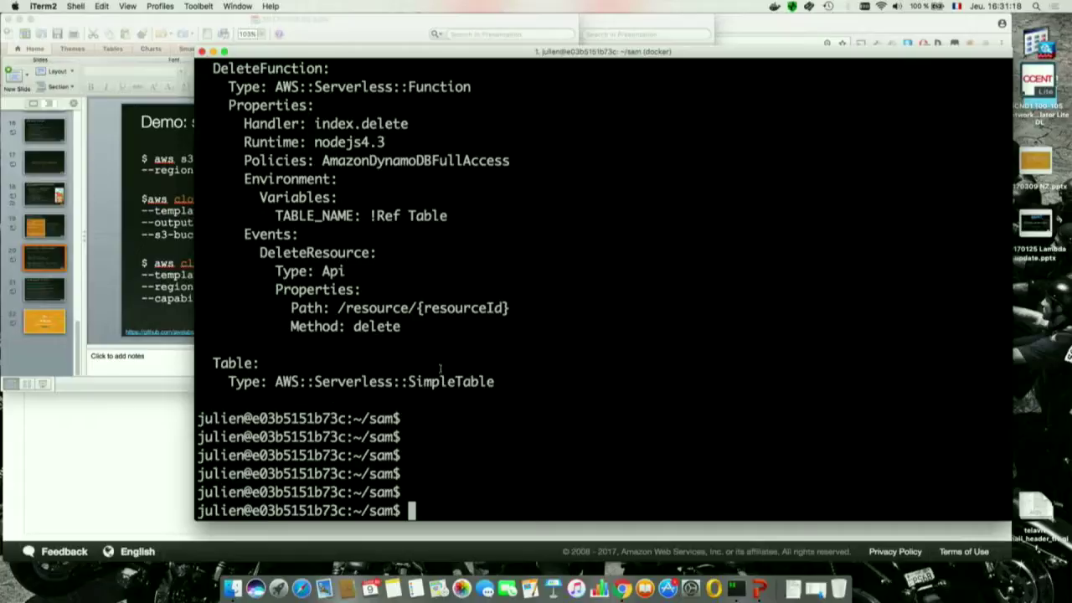
left_click_drag(497, 377, 201, 360)
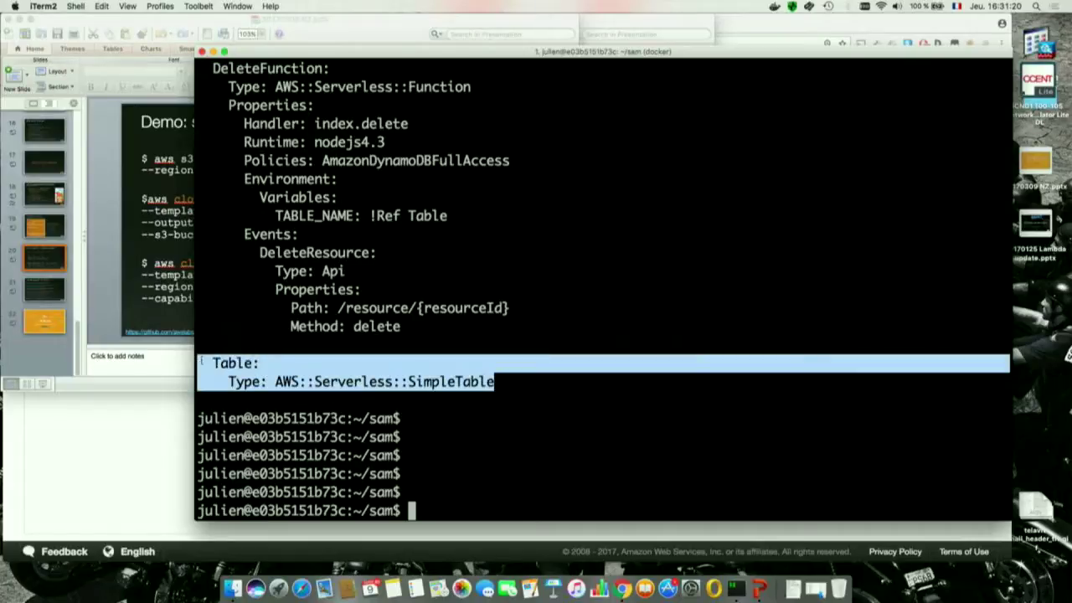
Redisplay template.yaml, highlight GetFunction's table reference and read all the function definitions through to the end of the file.
key("Up")
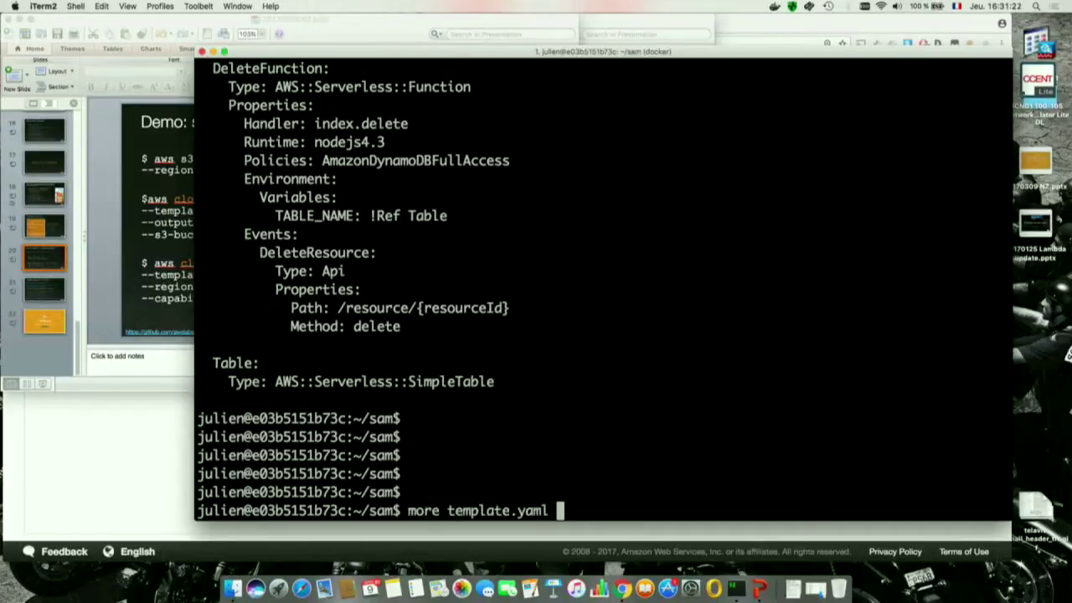
key("Return")
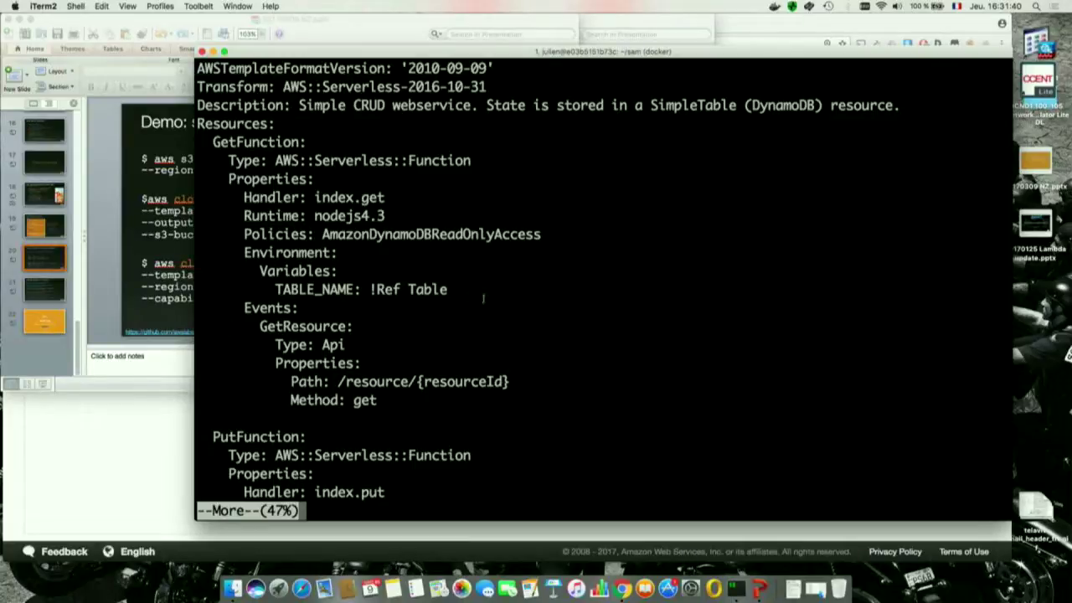
double_click(382, 291)
scroll(376, 361, "down", 7)
scroll(603, 288, "down", 5)
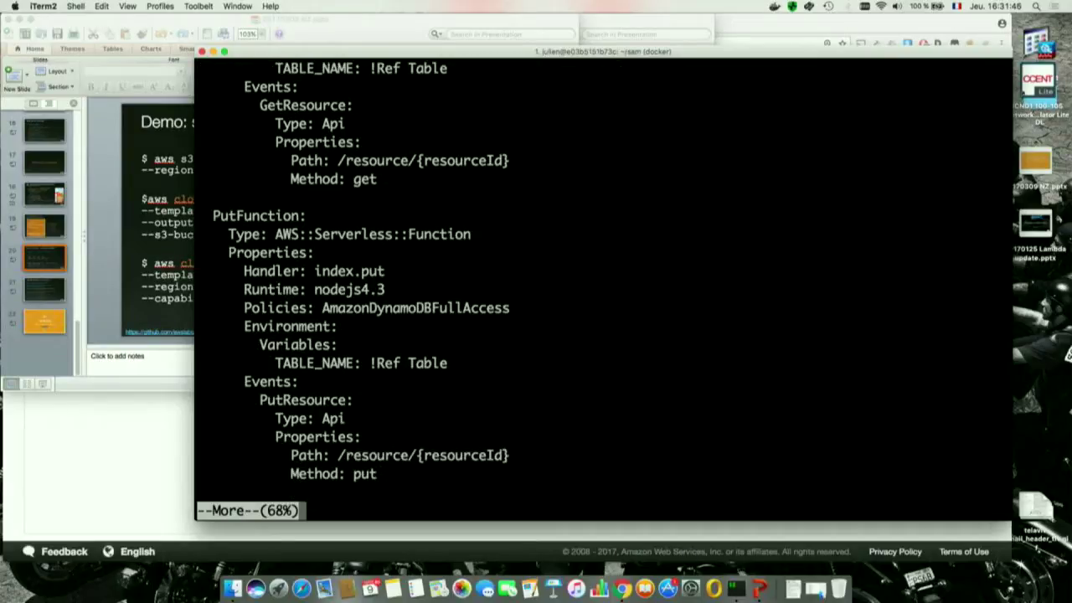
scroll(603, 288, "down", 14)
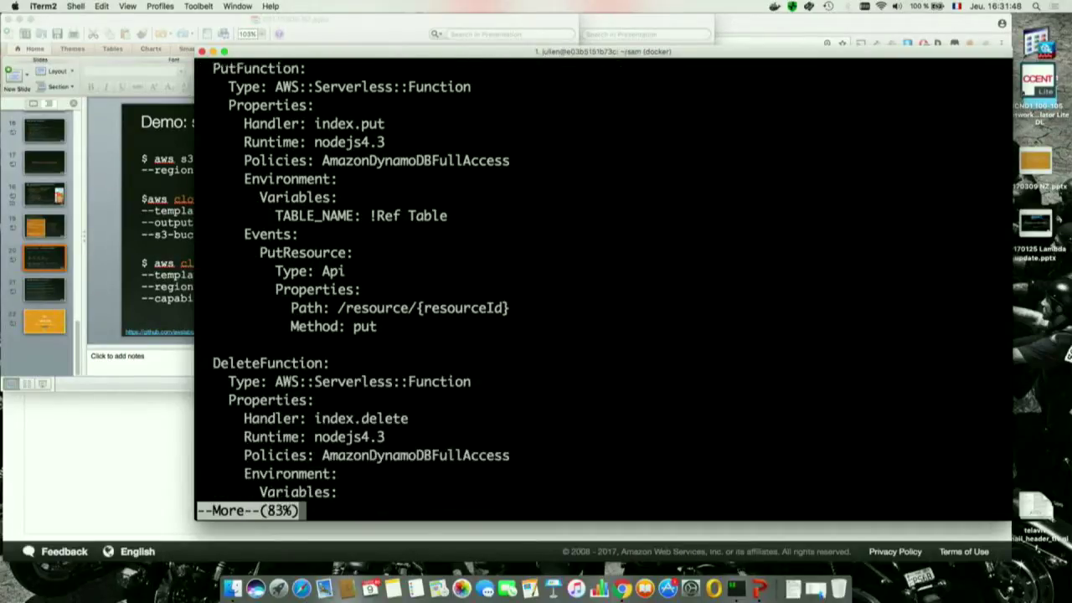
key("Return")
key("Return")
key("Return")
key("Return")
key("Return")
key("Return")
key("Return")
key("Return")
key("Return")
key("Return")
key("Return")
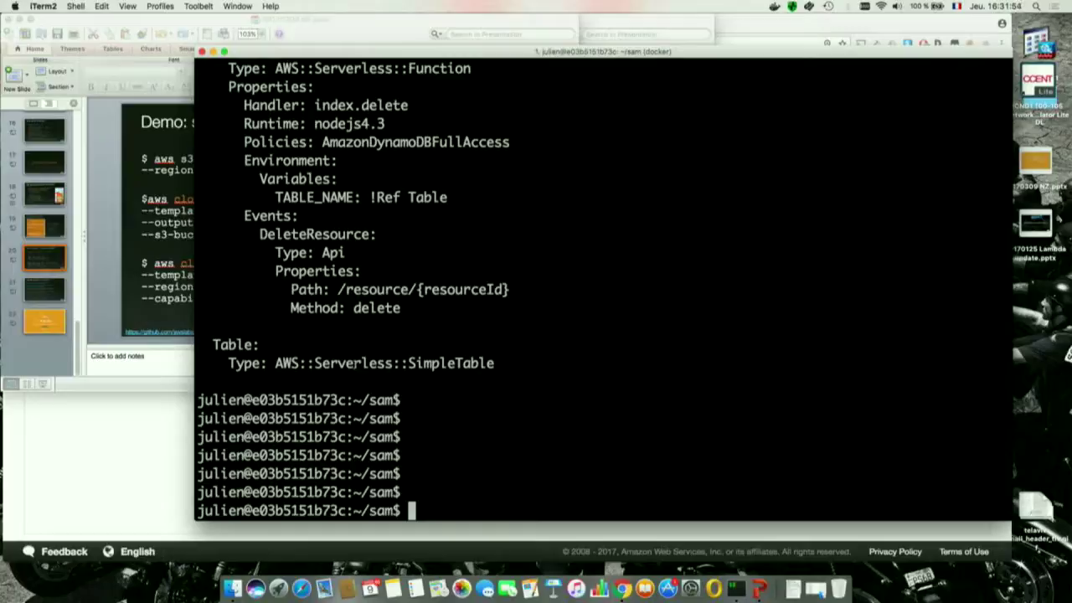
Check the DynamoDB CRUD demo slide in PowerPoint, return to iTerm2 and open a new terminal tab in ~/dev/aws.
left_click(182, 188)
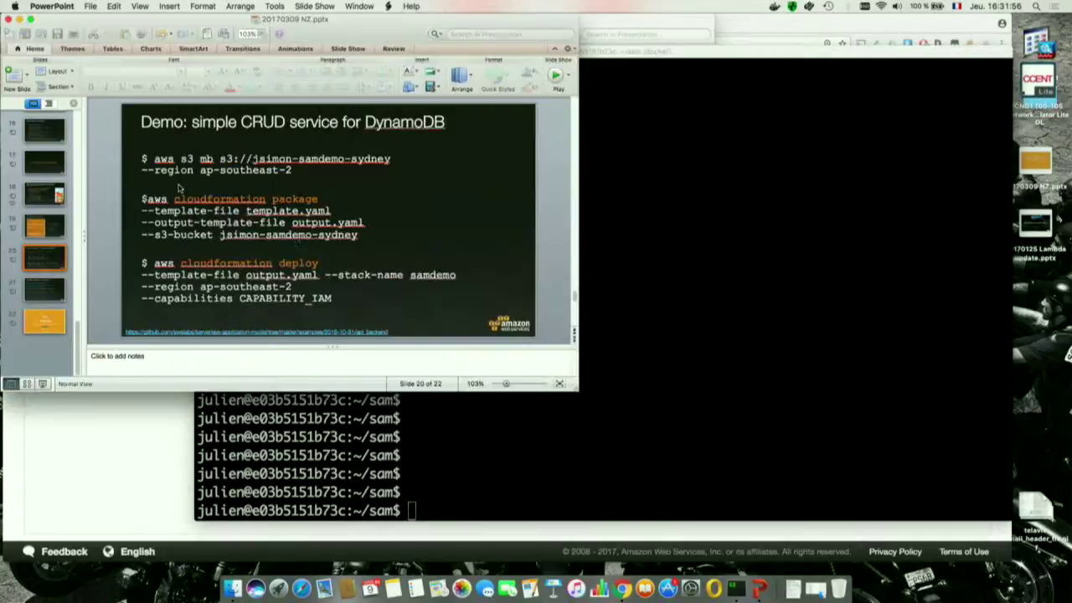
left_click(637, 335)
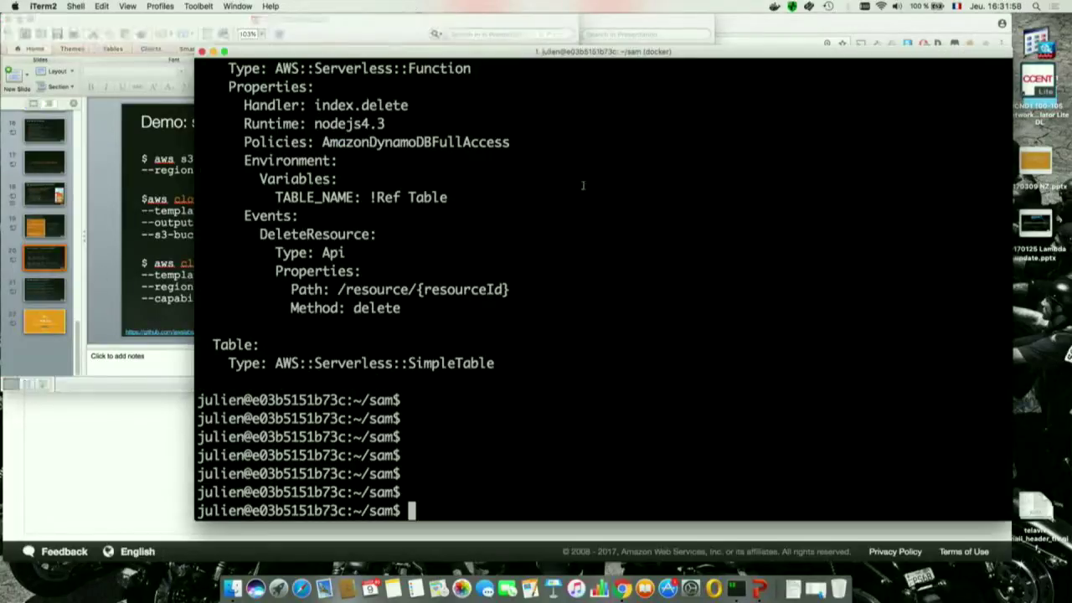
key("super+t")
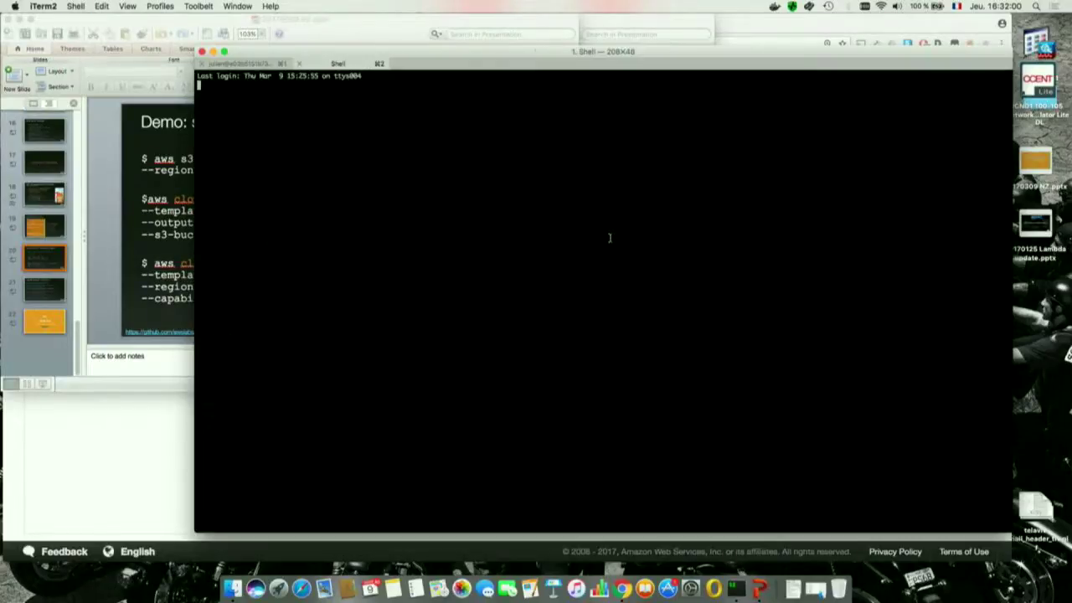
type("cd dev")
key("Return")
type("cd aws")
key("Return")
Look through the files in the serverlessPipeline folder and return to the aws folder.
type("cd s")
key("Tab")
key("Return")
type("ls")
key("Return")
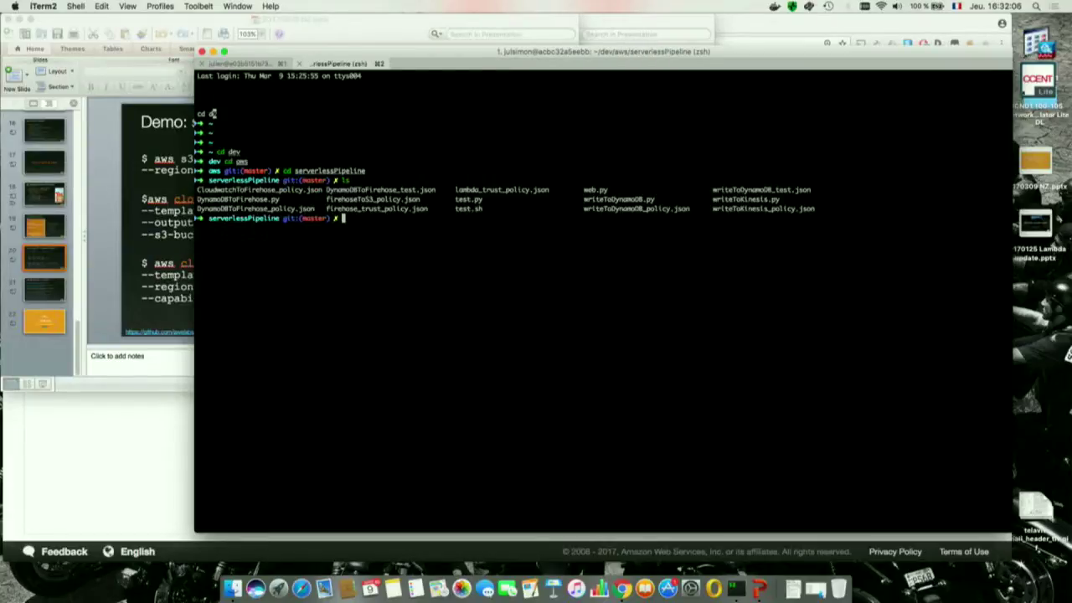
type("cd ..")
key("Return")
List the contents of the aws folder.
type("lscd l")
key("Tab")
key("Return")
type("ls")
key("Return")
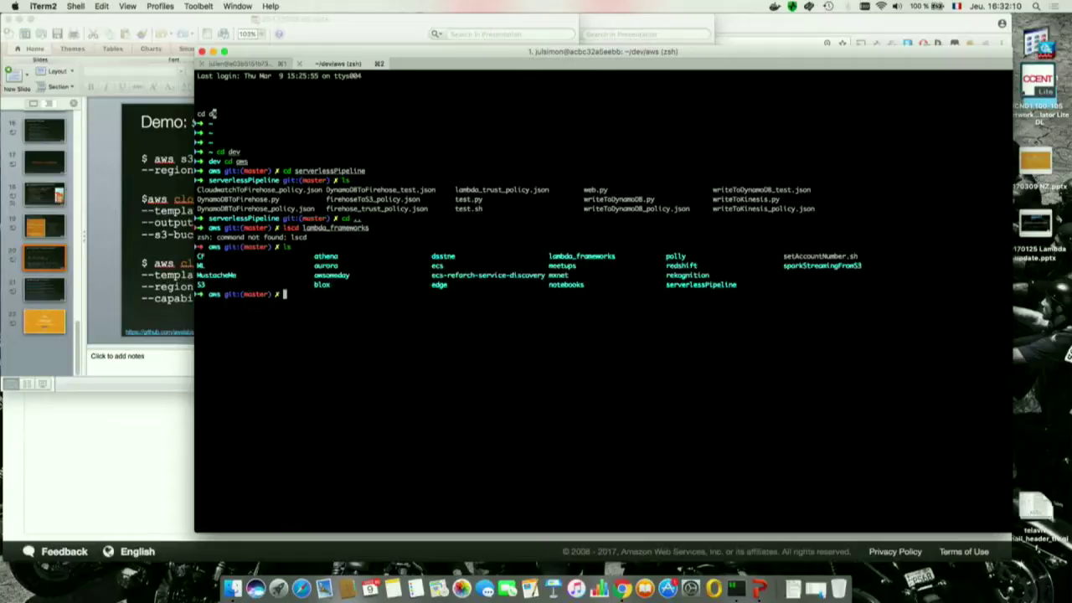
Go to the lambda_frameworks/sam folder and display the commands stored in demo.txt.
type("cd l")
key("Tab")
key("Return")
type("cat d")
key("BackSpace")
key("BackSpace")
key("BackSpace")
key("BackSpace")
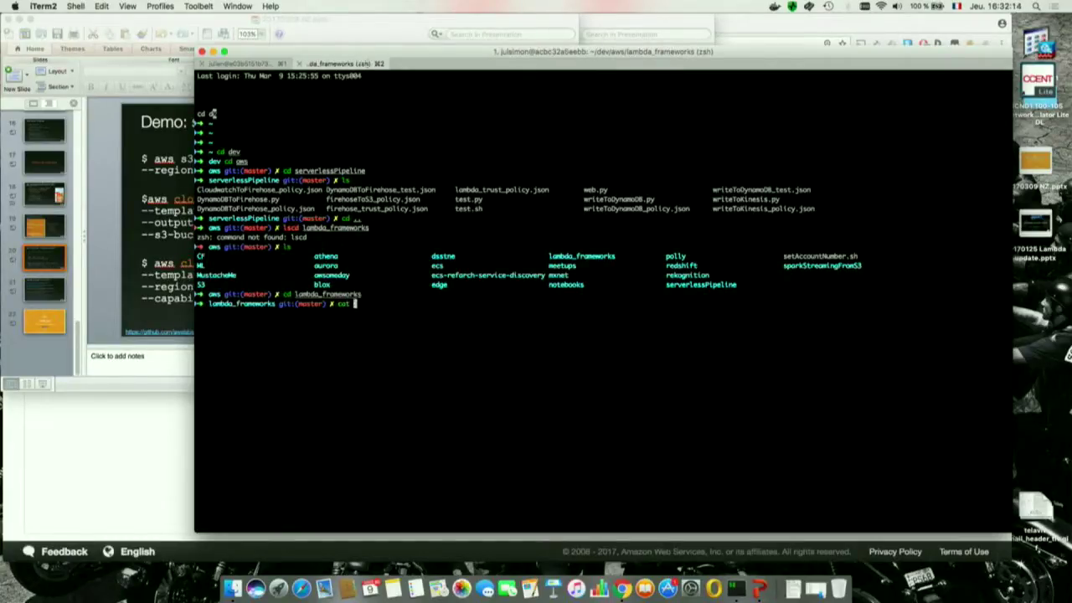
type("d sam")
key("Return")
type("cat demo.txt")
key("Return")
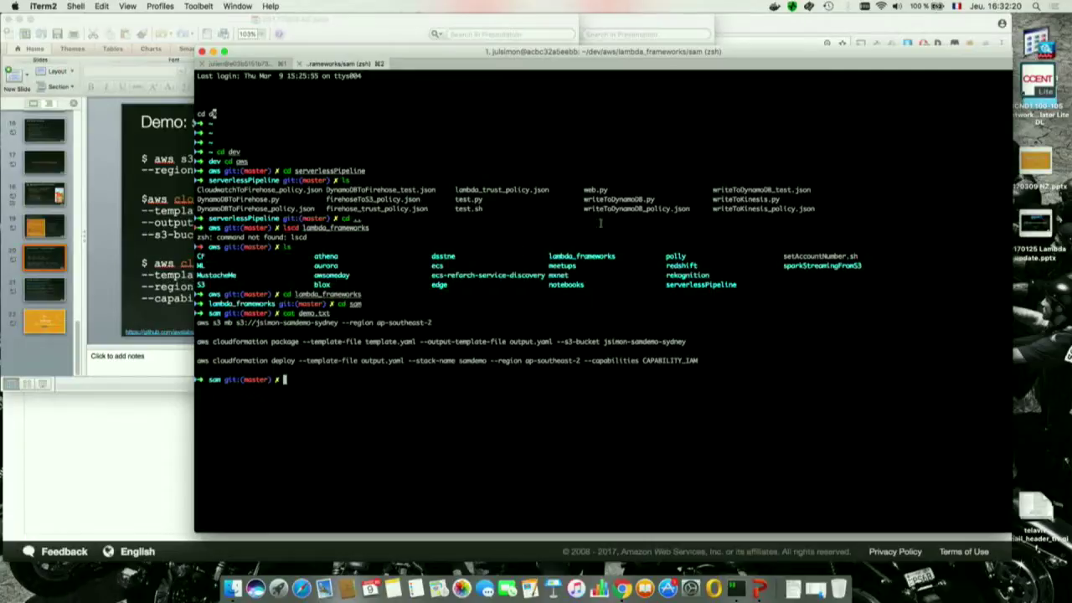
Run demo.txt's `aws cloudformation package` command for template.yaml in the Docker terminal tab and highlight its S3 bucket name.
triple_click(576, 341)
key("super+c")
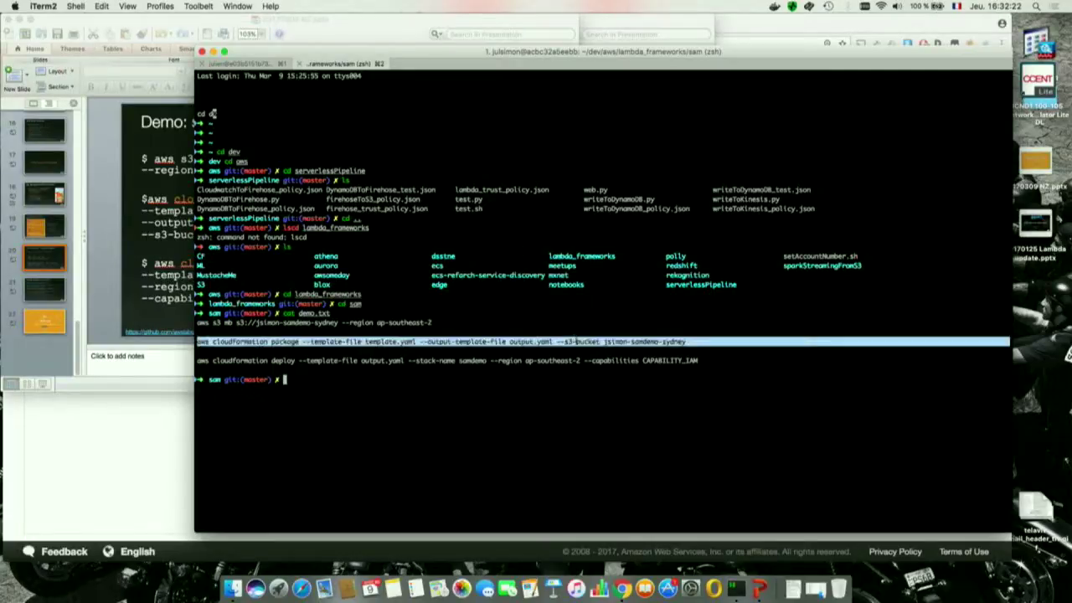
left_click(275, 67)
key("super+v")
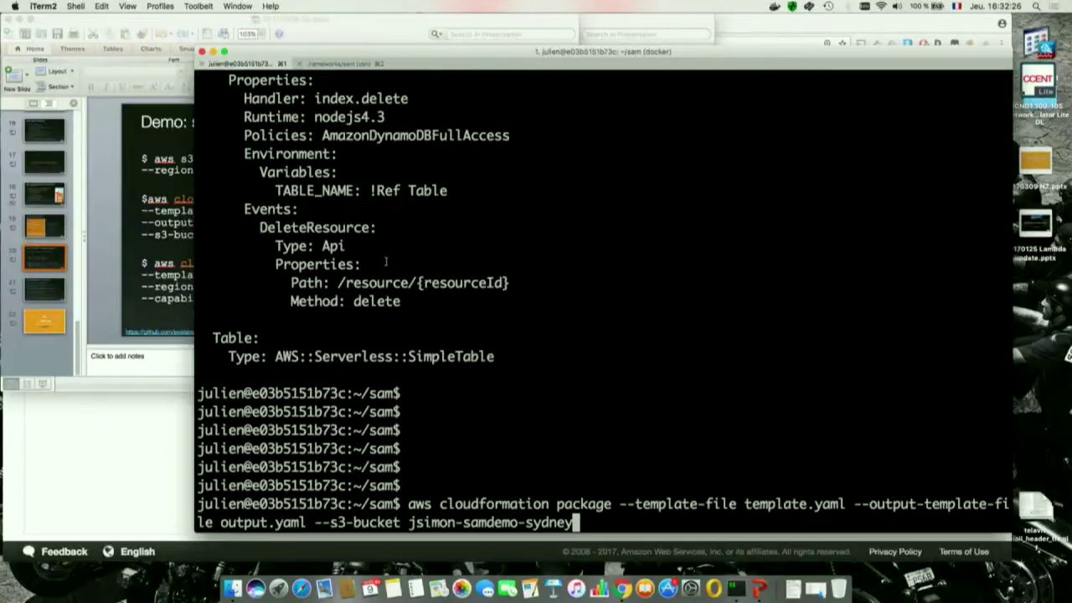
key("ctrl+l")
key("Return")
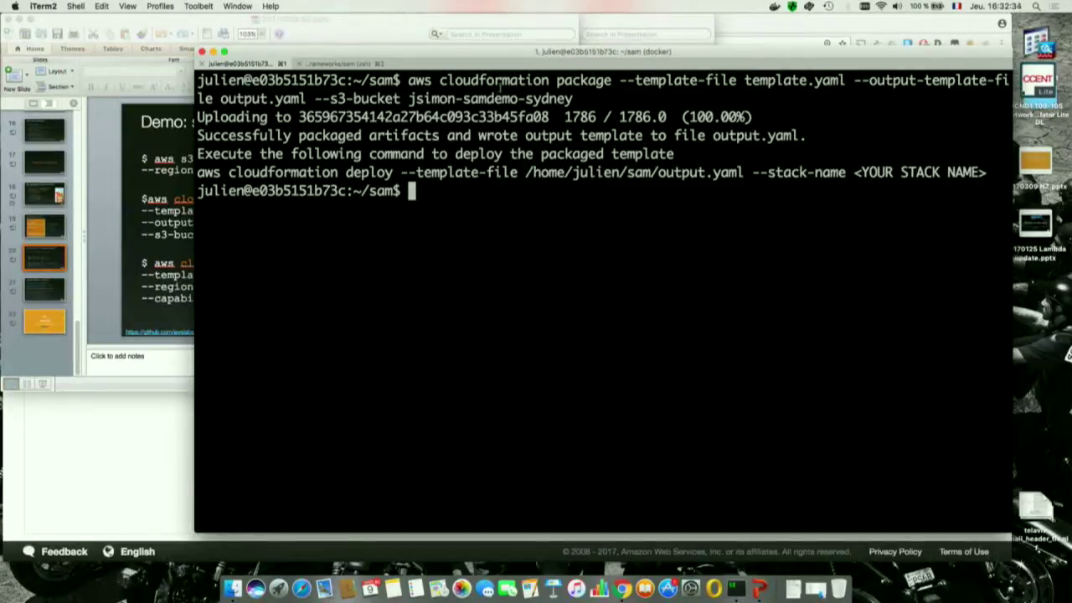
double_click(490, 98)
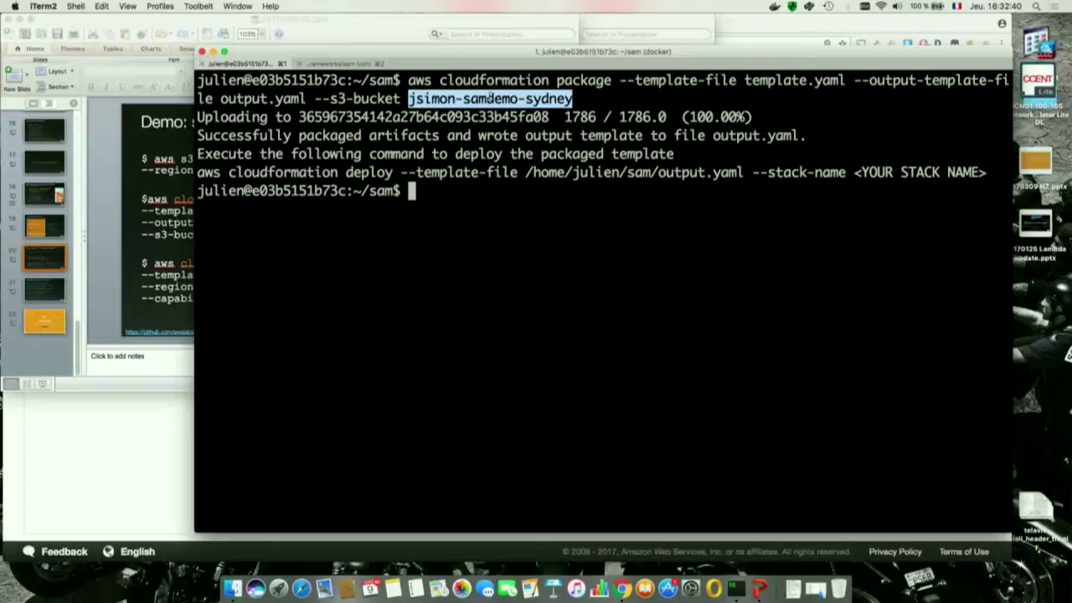
Page through the packaged output.yaml to its end and highlight the DeleteFunction's CodeUri line.
key("Return")
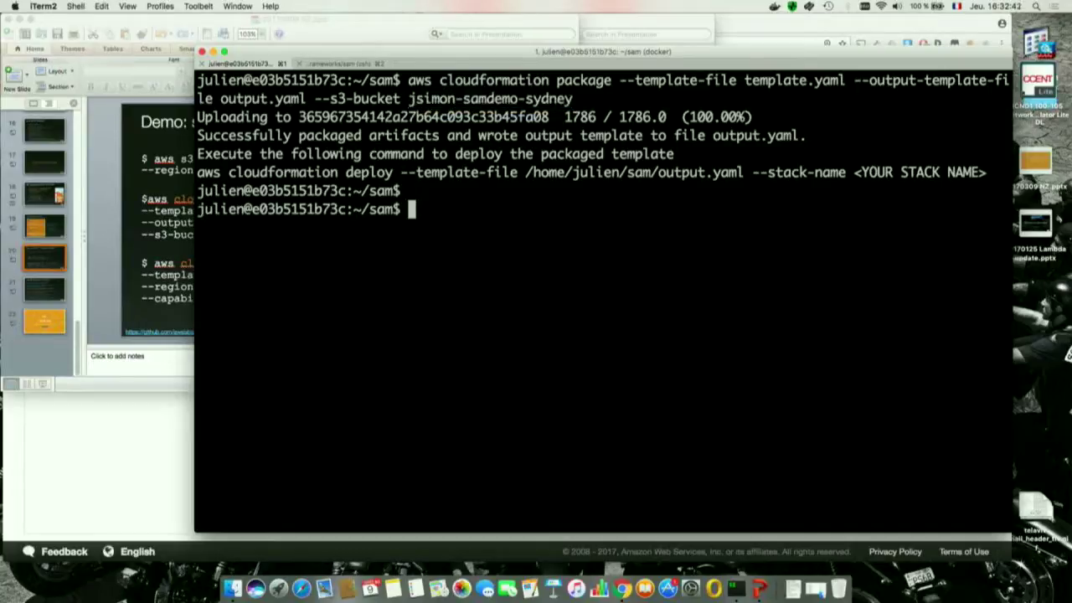
type("more output.yaml")
key("Return")
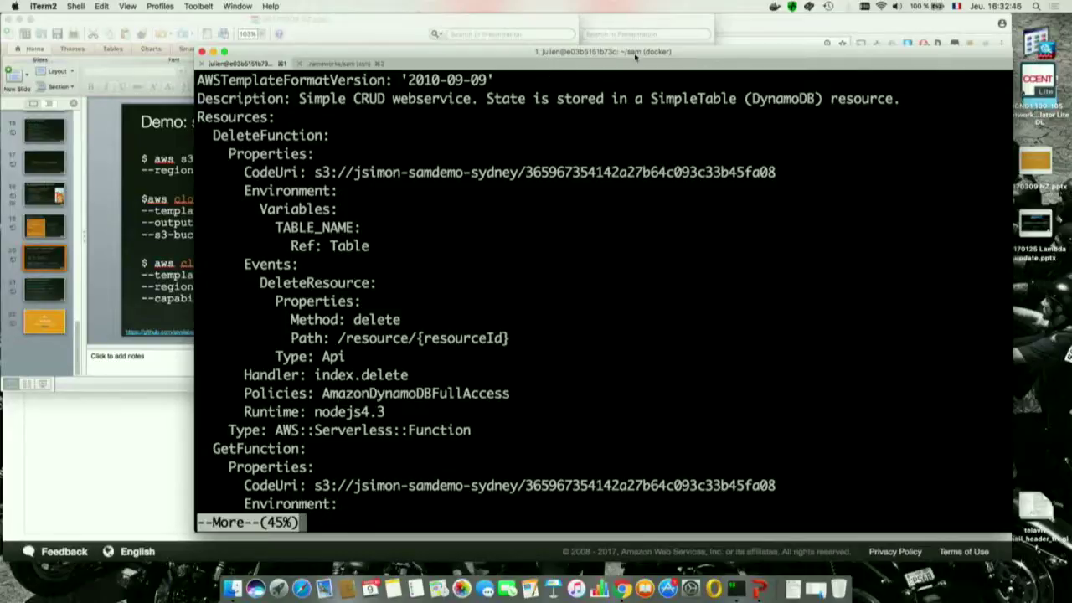
triple_click(488, 171)
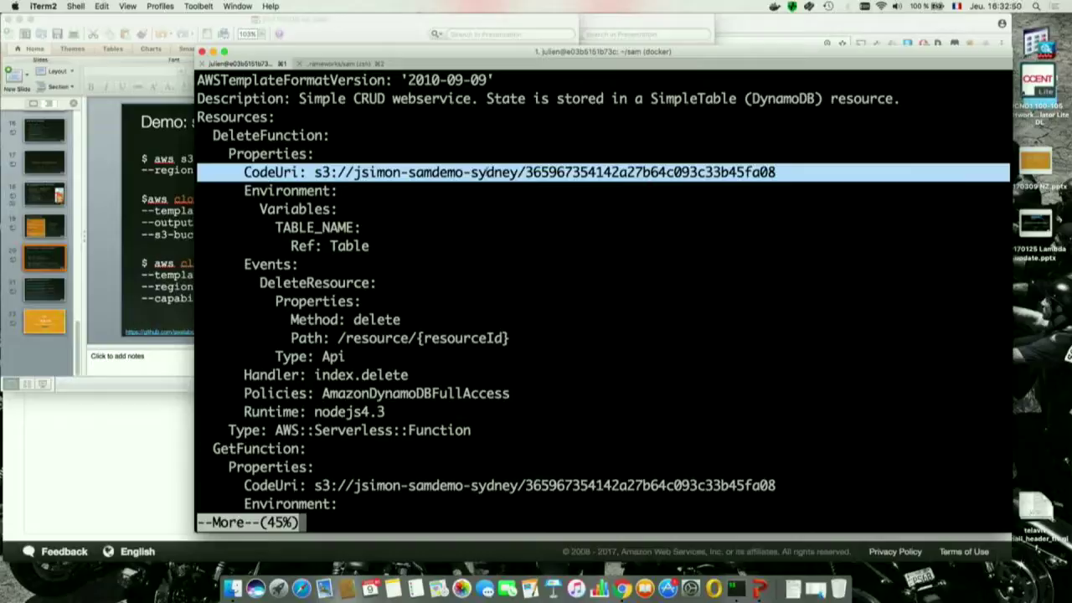
key("space")
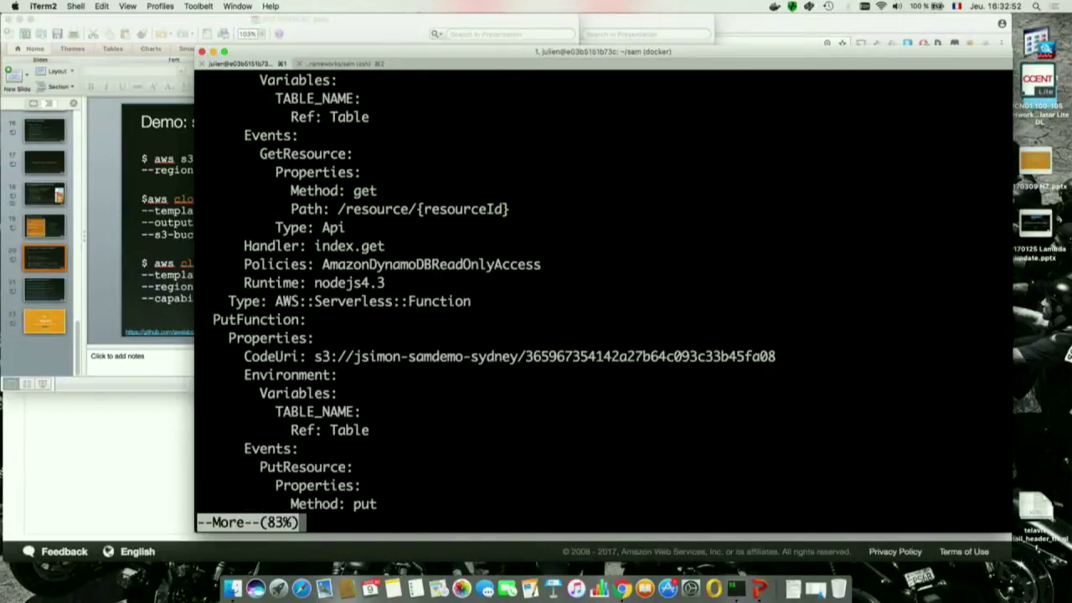
key("space")
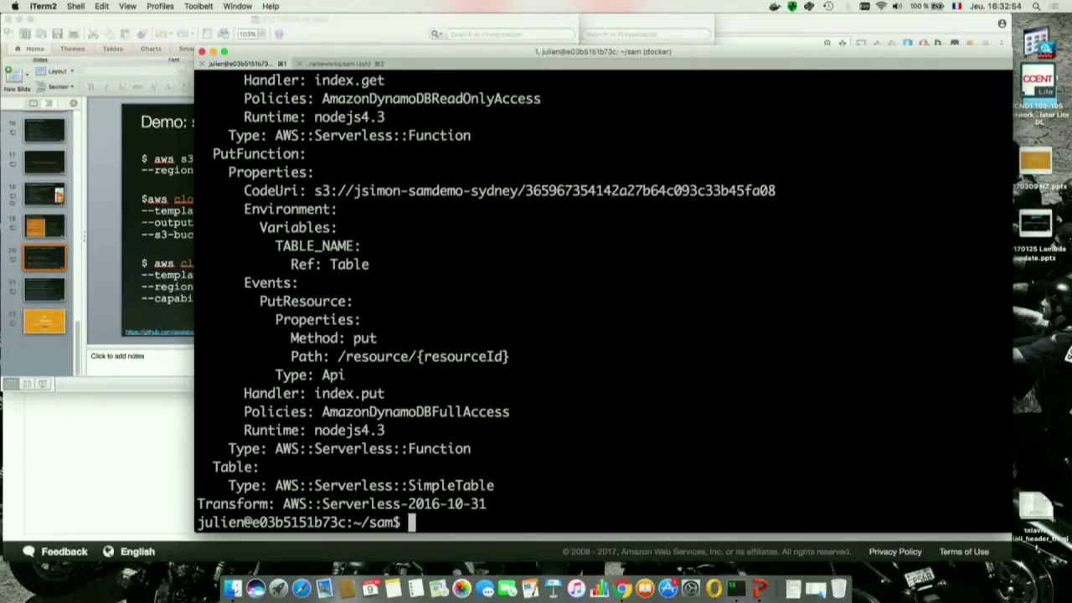
Clear the terminal and list the files in the sam folder.
key("ctrl+l")
key("Return")
key("Return")
type("ls")
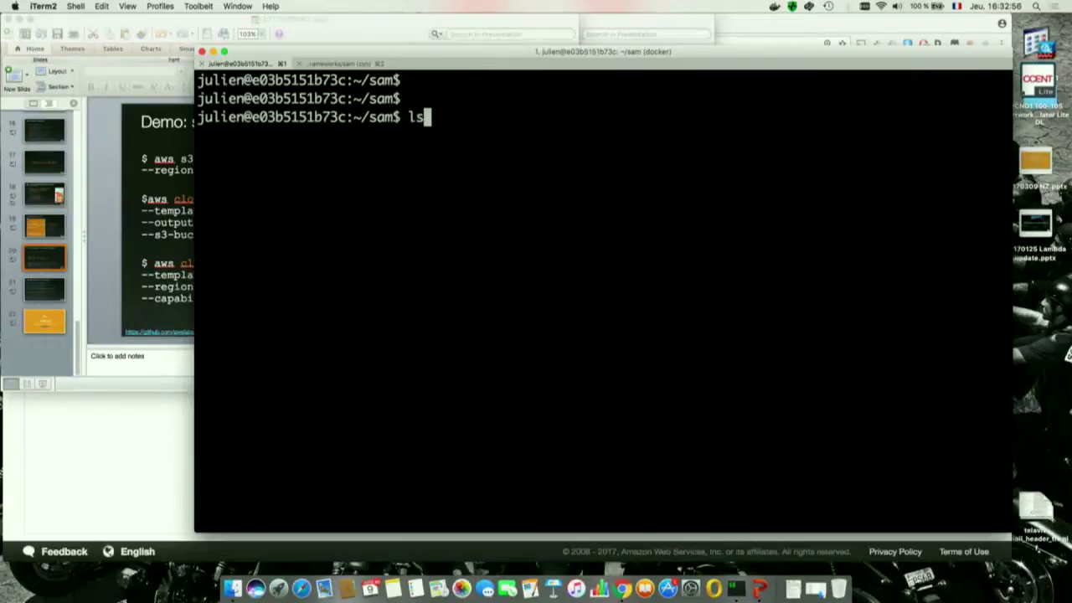
key("Return")
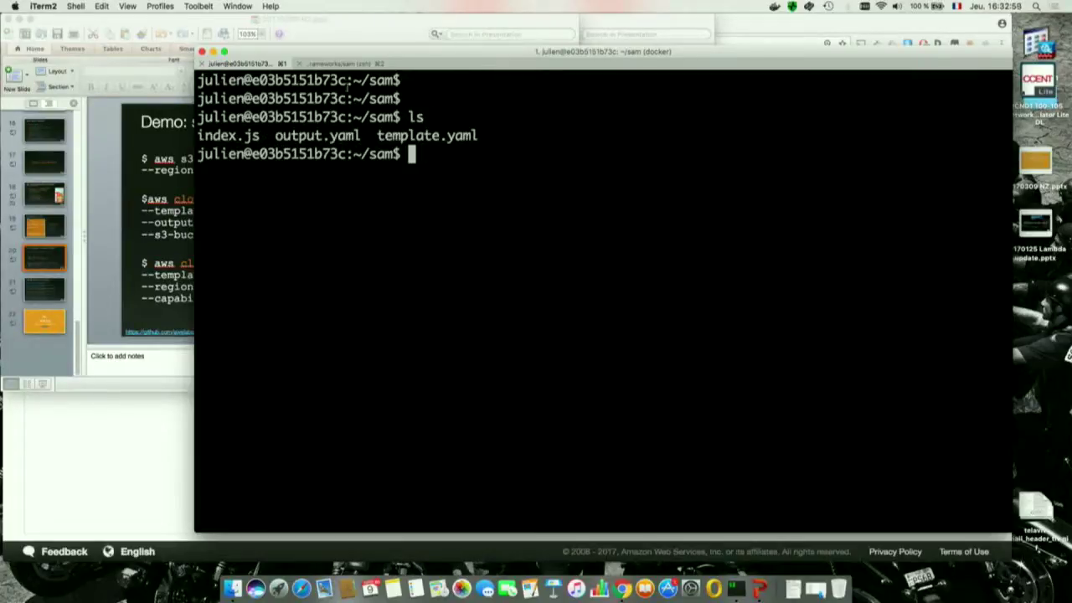
Run demo.txt's `aws cloudformation deploy` command for output.yaml in the Docker terminal tab, with stack samdemo, region ap-southeast-2 and CAPABILITY_IAM.
key("super+2")
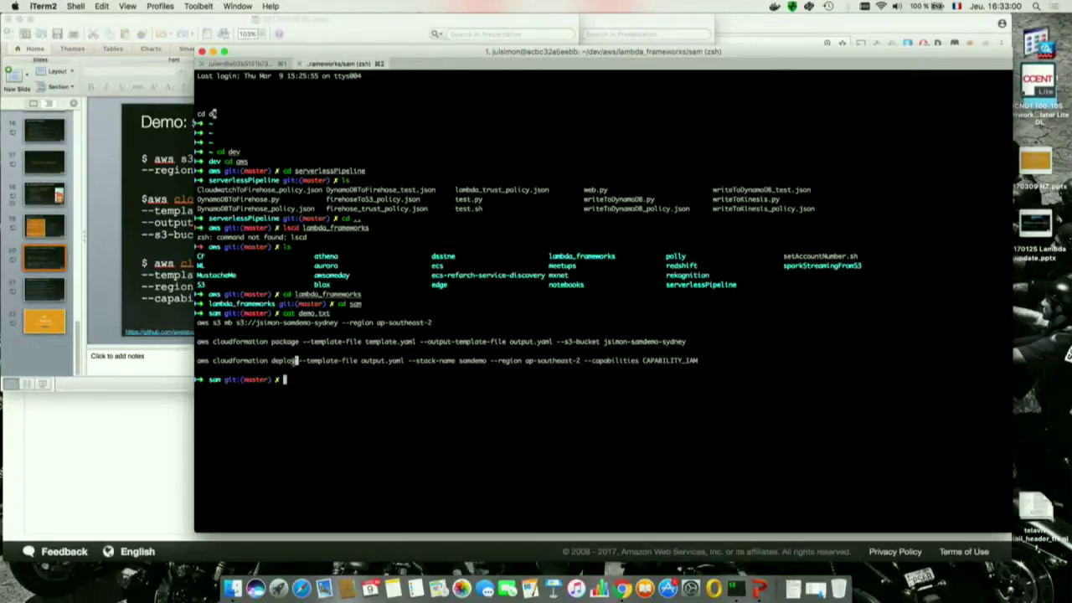
triple_click(291, 360)
key("super+c")
left_click(261, 72)
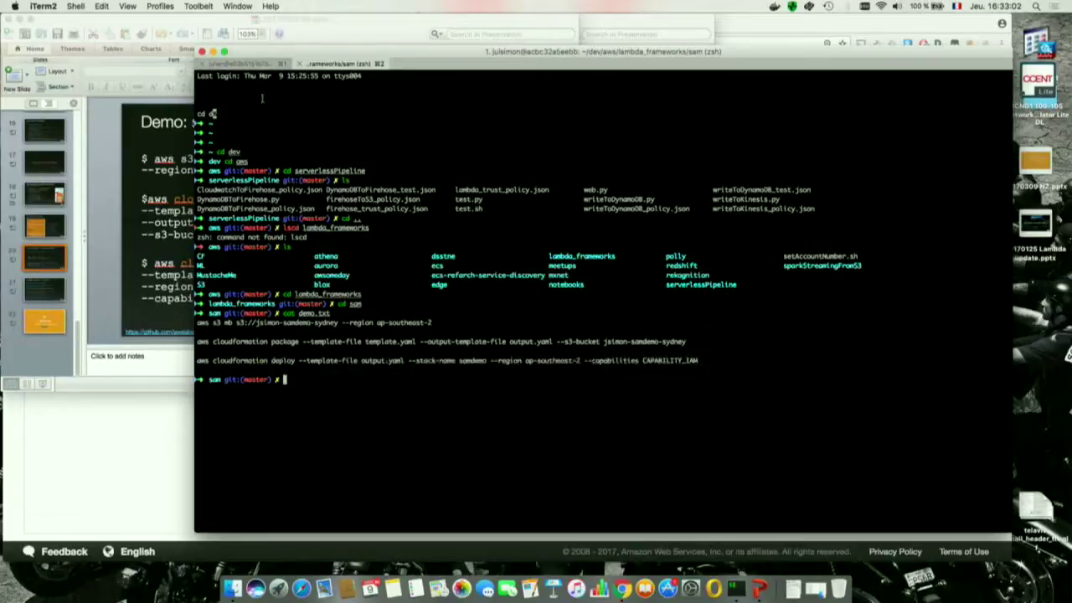
left_click(258, 64)
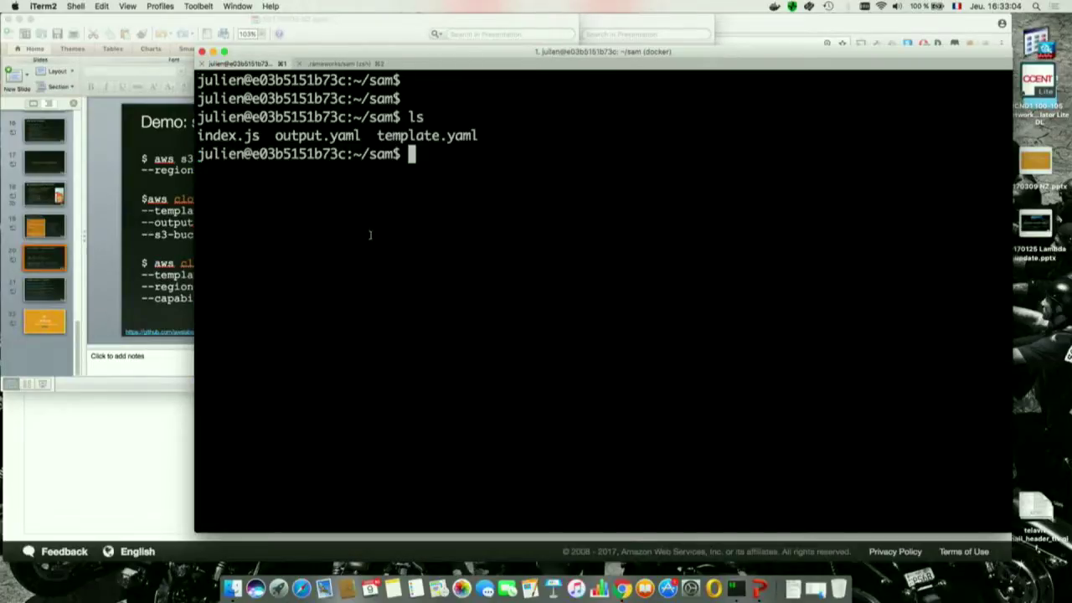
key("ctrl+l")
key("Return")
key("Return")
key("super+v")
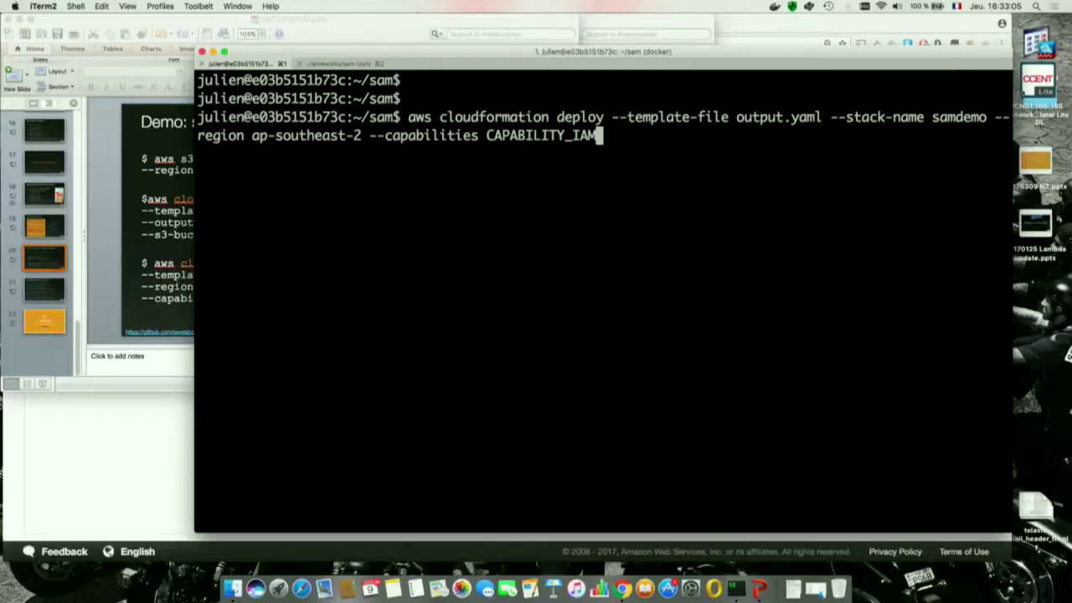
key("Return")
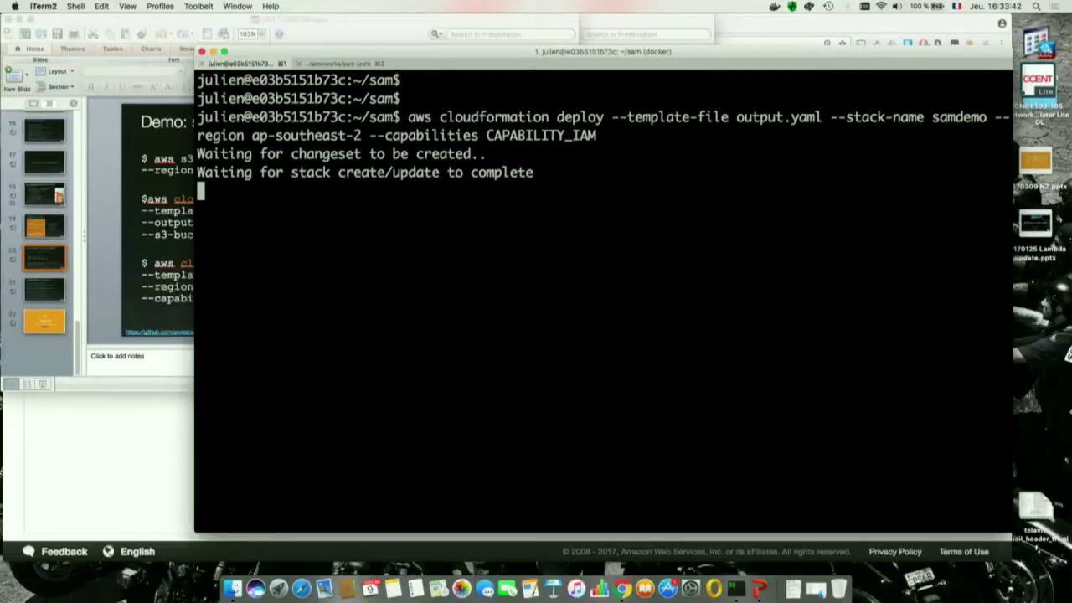
Switch to Chrome, refresh the CloudFormation stacks, and show samdemo's events in an enlarged details pane.
key("super+Tab")
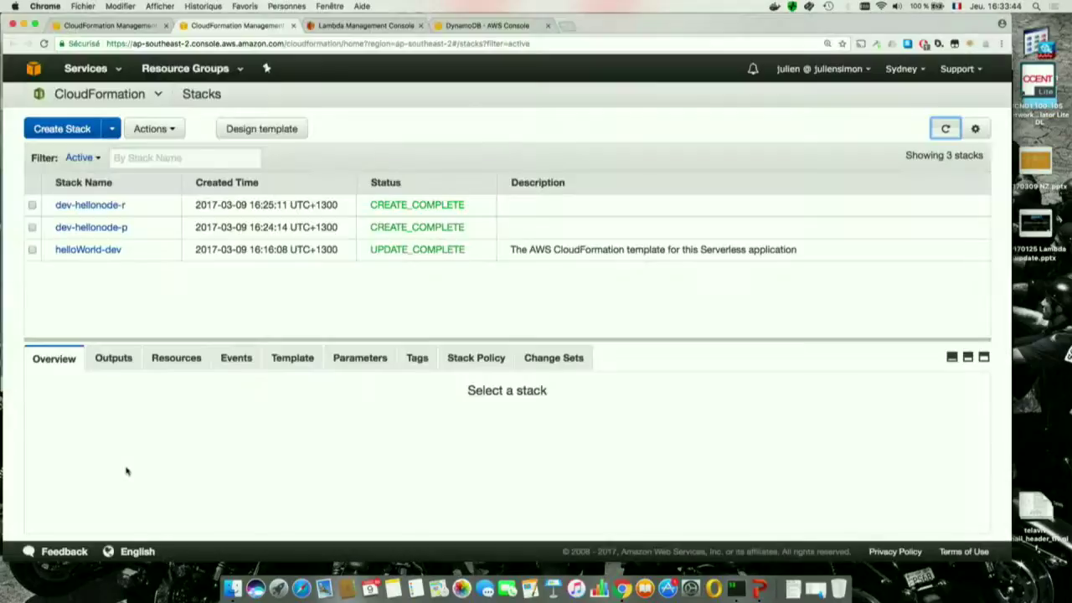
left_click(945, 128)
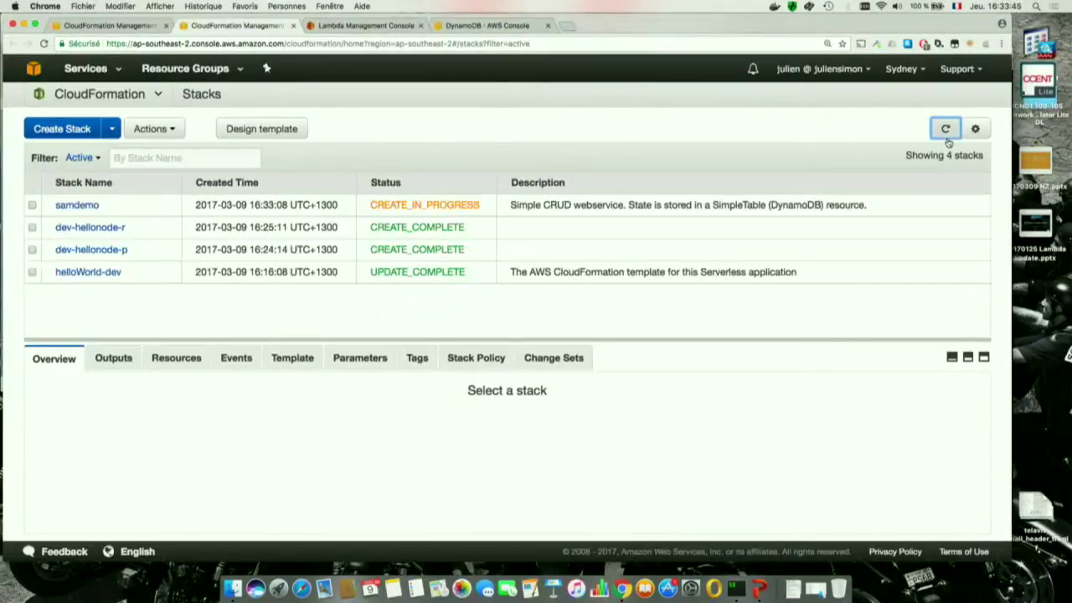
left_click(31, 205)
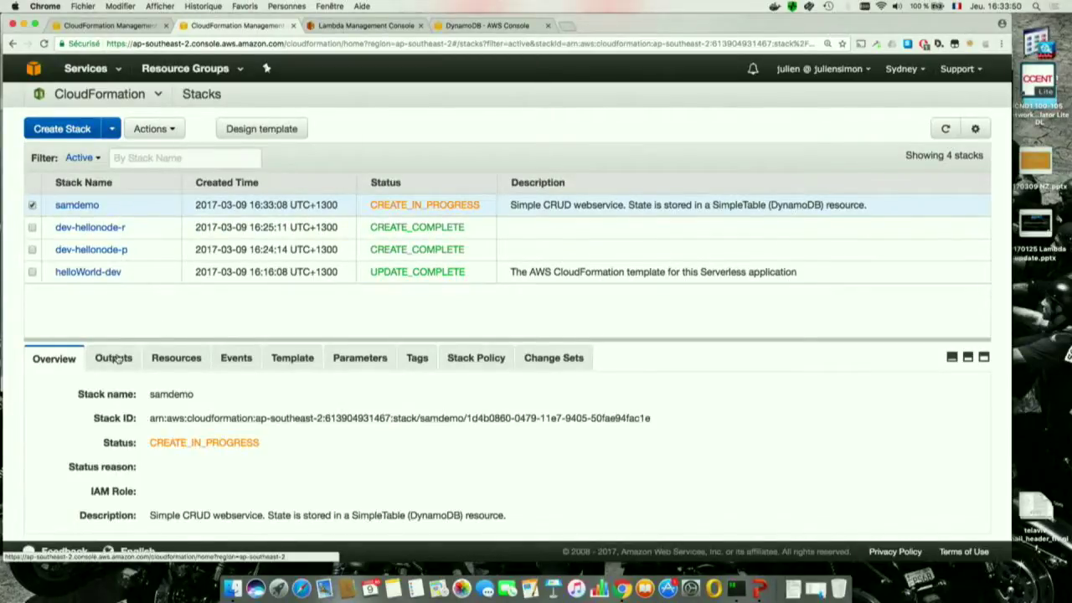
left_click(236, 358)
left_click_drag(370, 341, 380, 303)
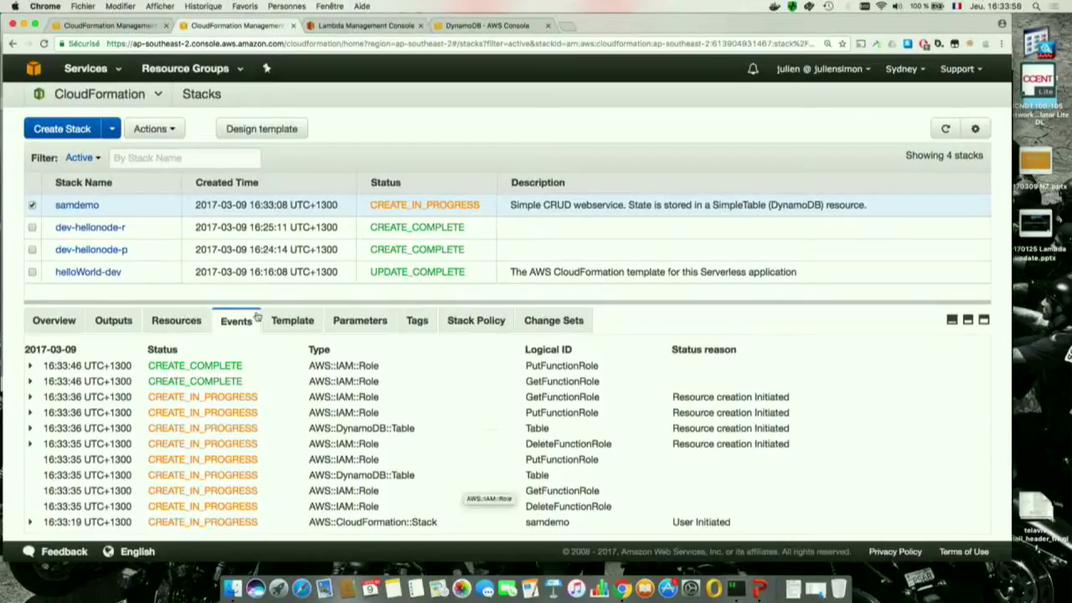
Open the API Gateway service in the first browser tab and reload its list of APIs.
left_click(124, 26)
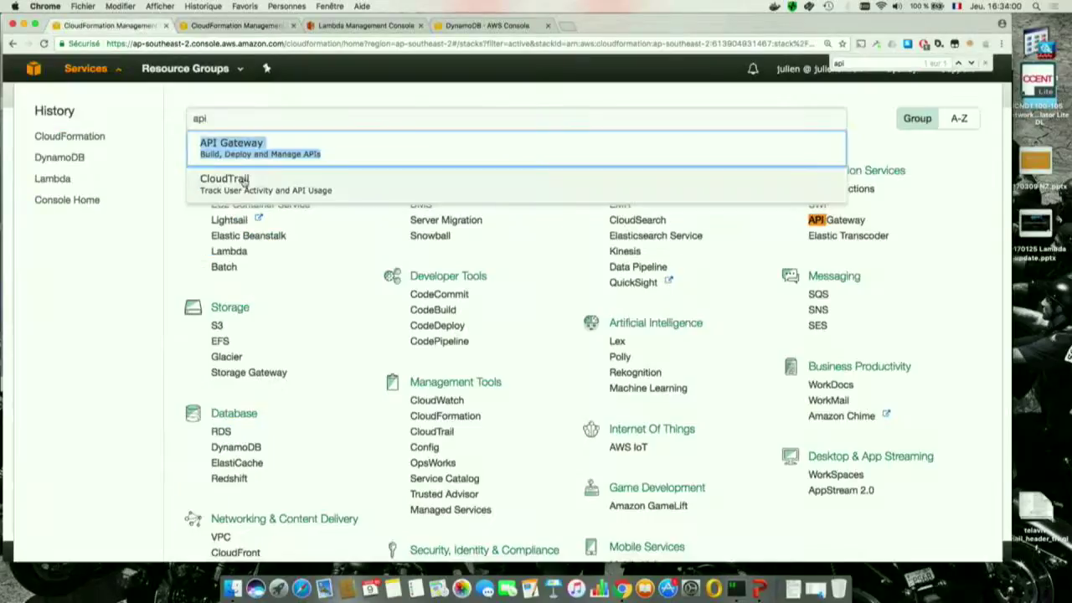
left_click(307, 159)
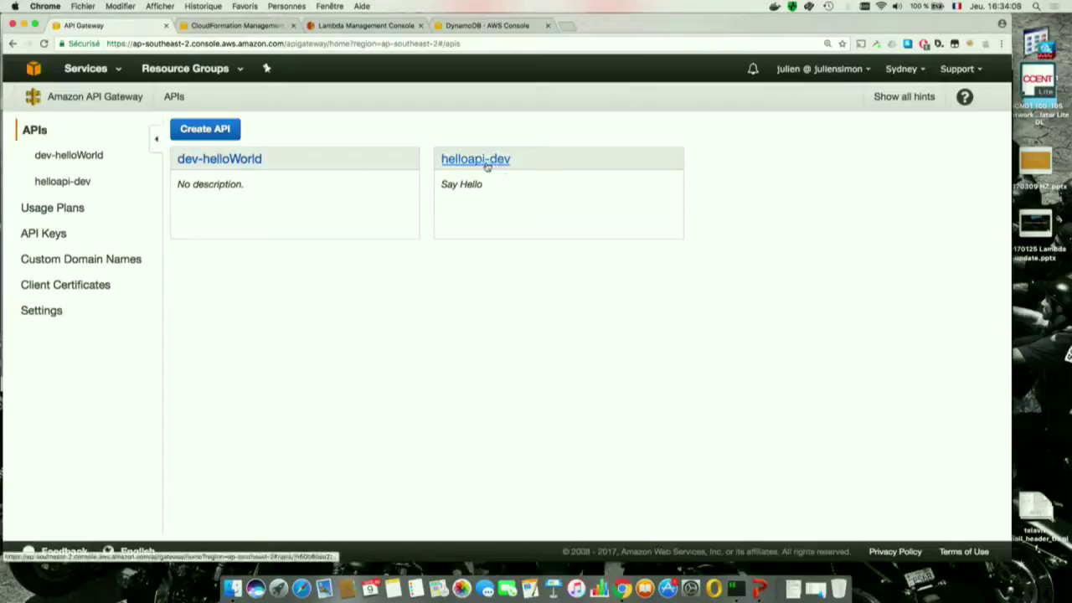
key("super+r")
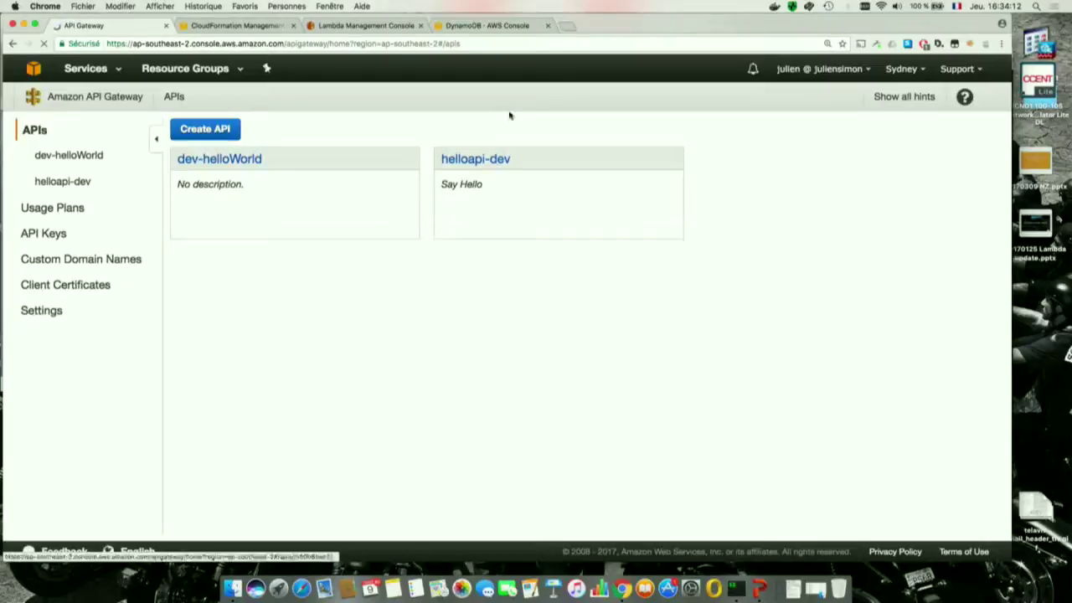
Refresh samdemo's CloudFormation events and expand the ServerlessRestApi completion event.
key("ctrl+Tab")
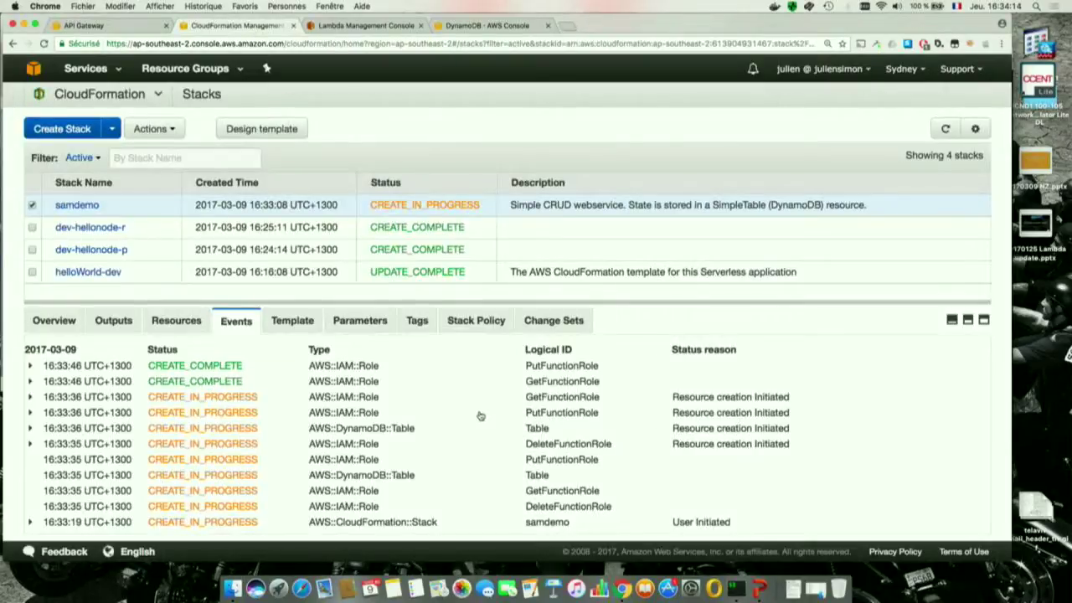
left_click(945, 129)
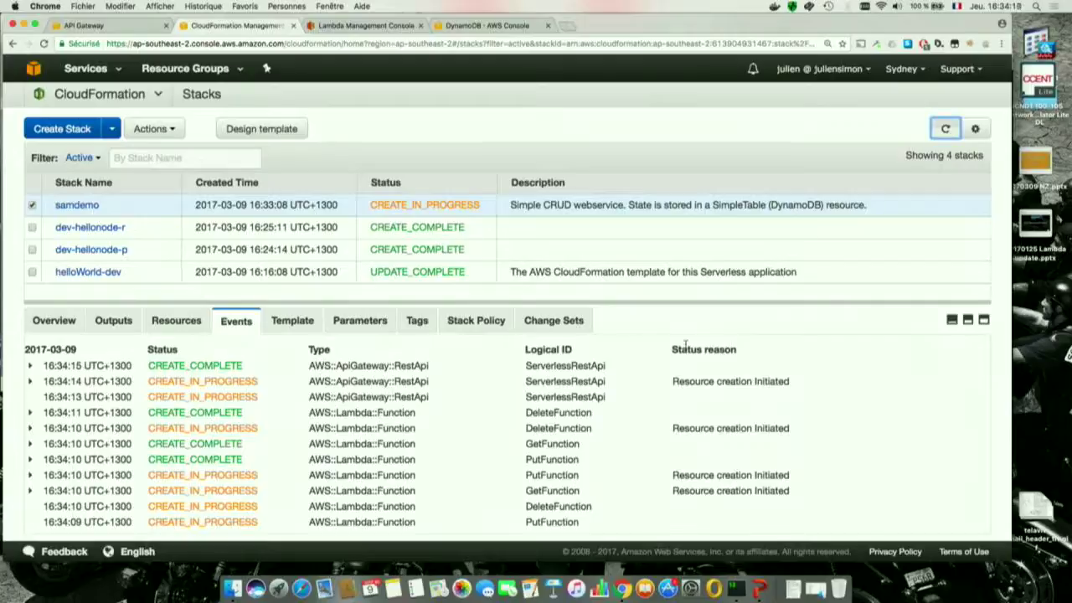
left_click(593, 368)
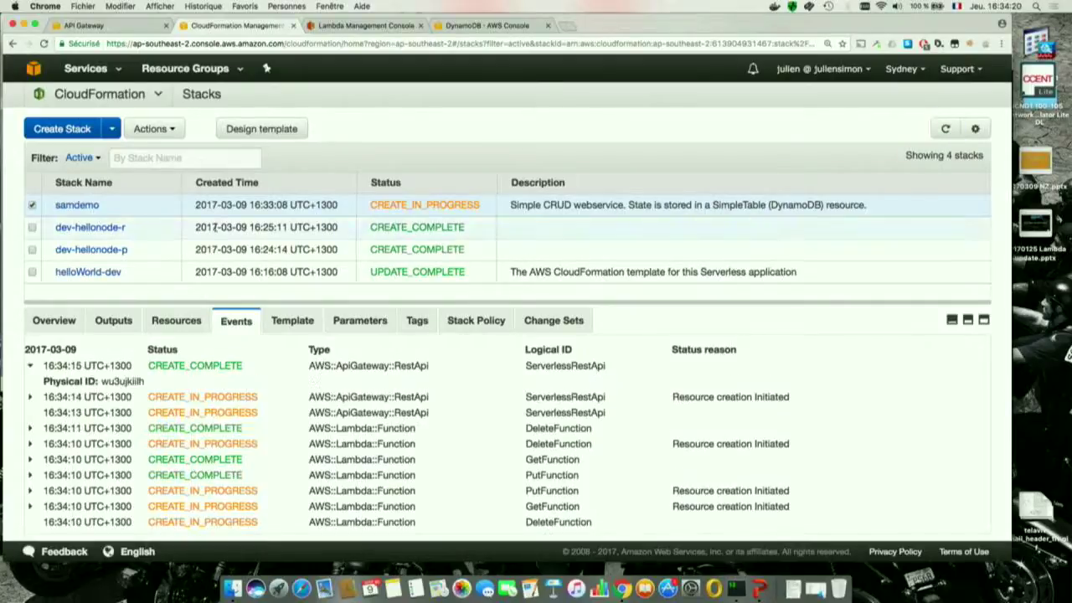
Open the samdemo API in API Gateway and inspect its DELETE and GET methods and the /{resourceId} resource.
left_click(117, 25)
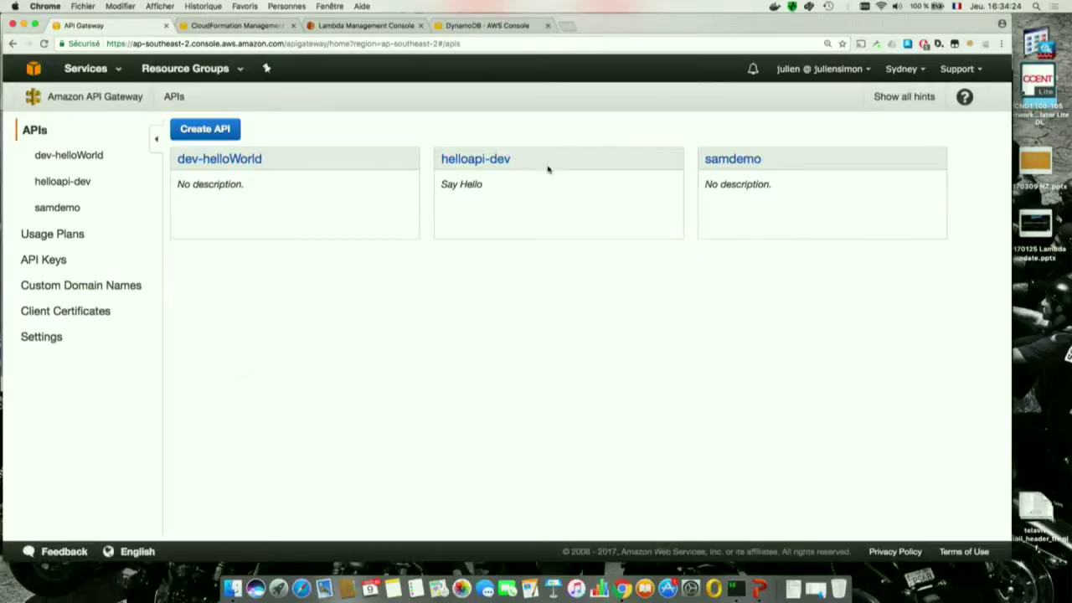
left_click(733, 159)
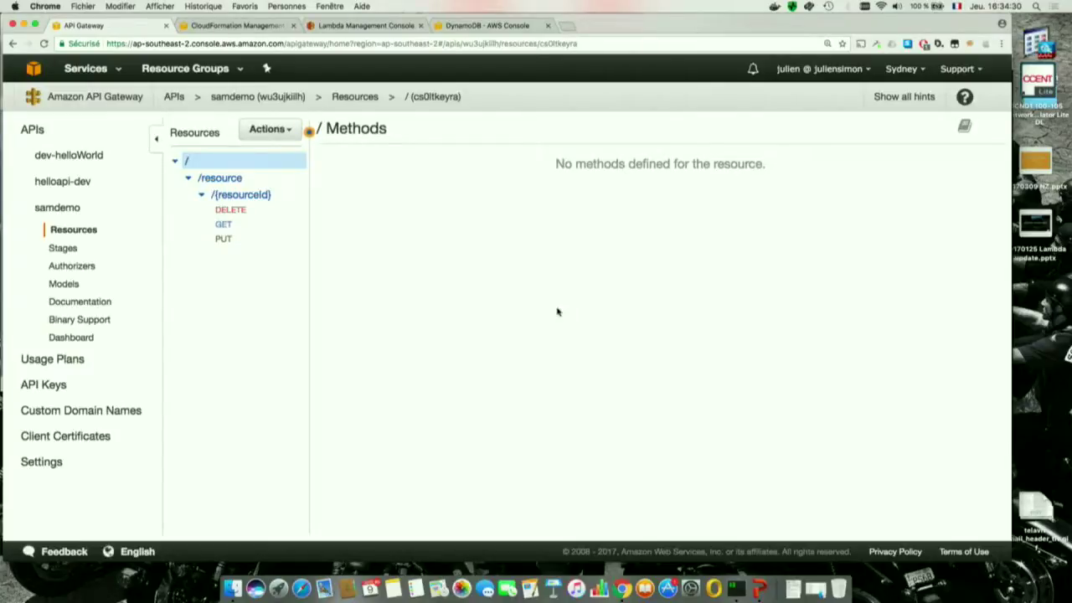
left_click(239, 211)
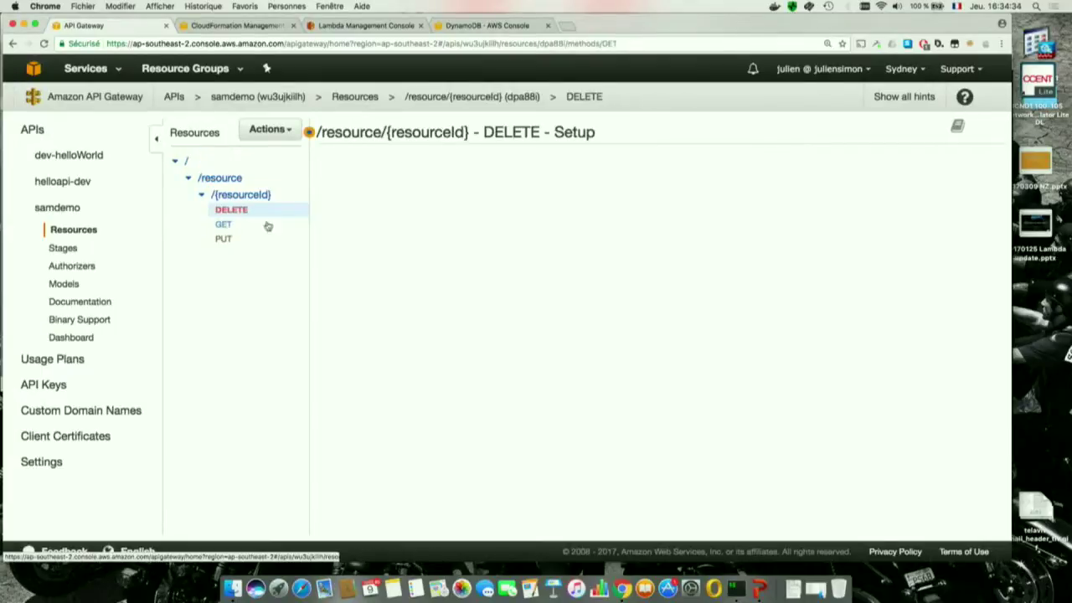
left_click(229, 226)
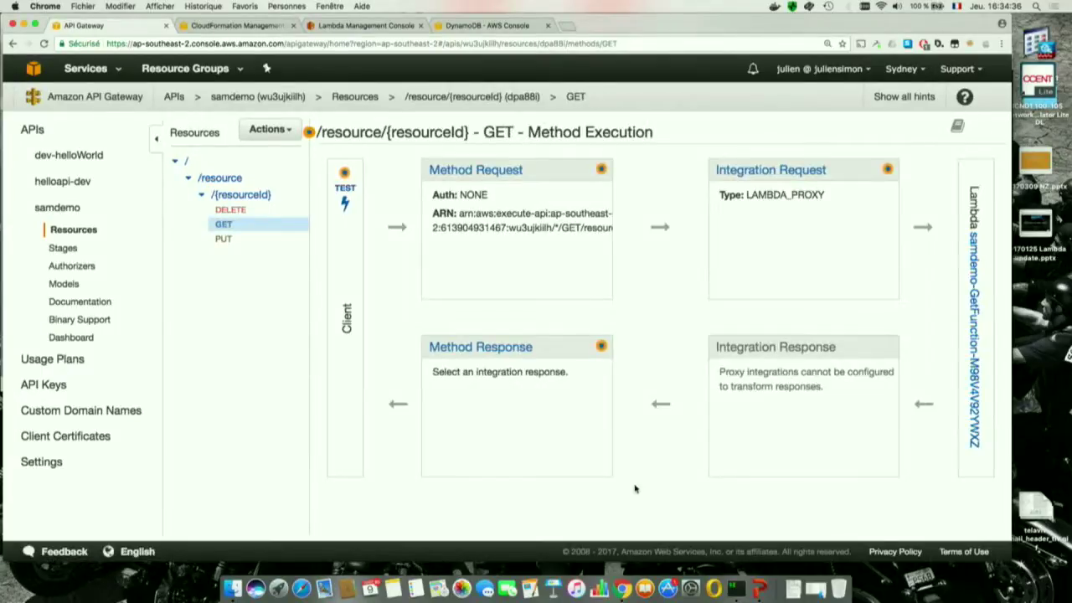
left_click(238, 199)
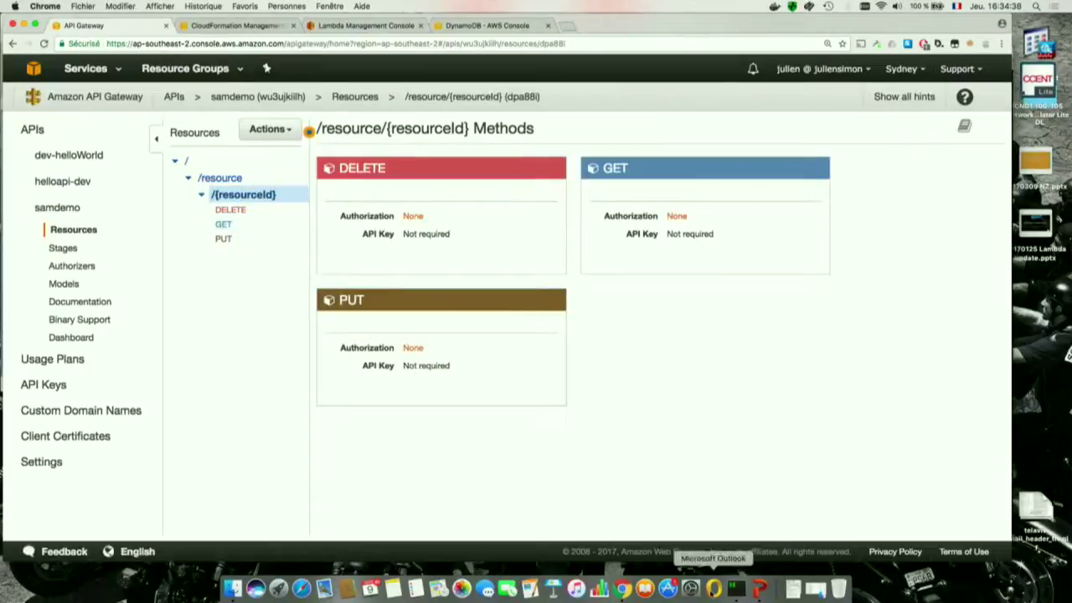
Check the deploy command's progress in iTerm2, then refresh the CloudFormation stack list in Chrome.
left_click(736, 589)
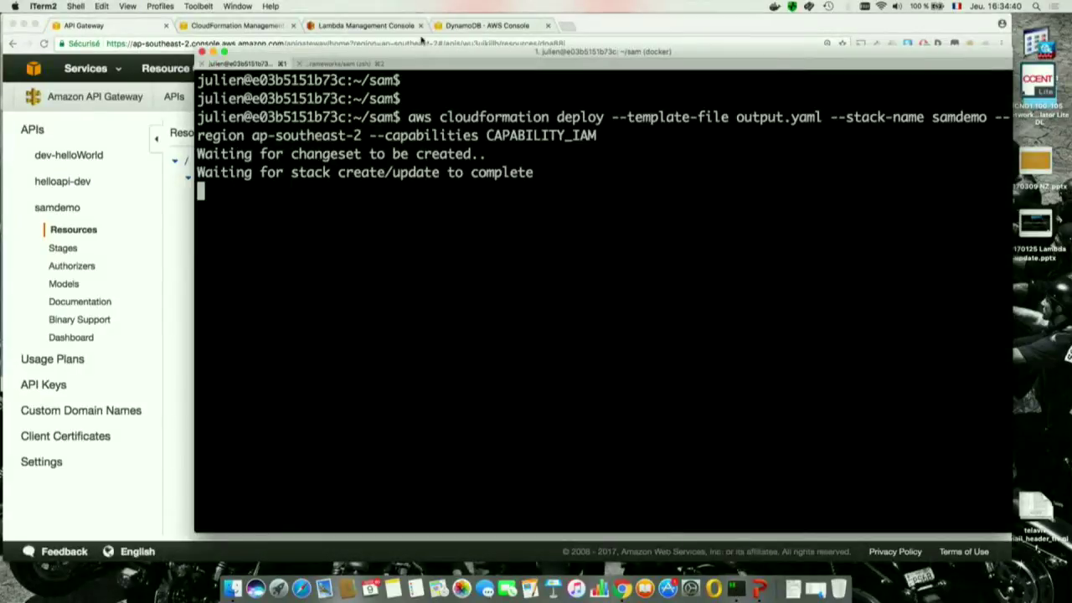
left_click(251, 26)
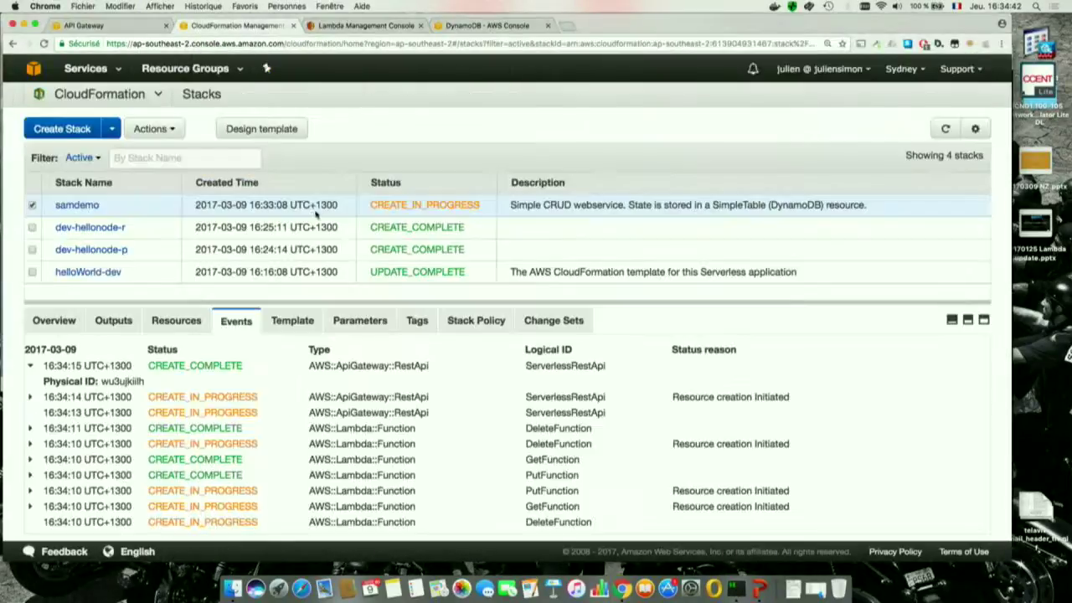
left_click(946, 129)
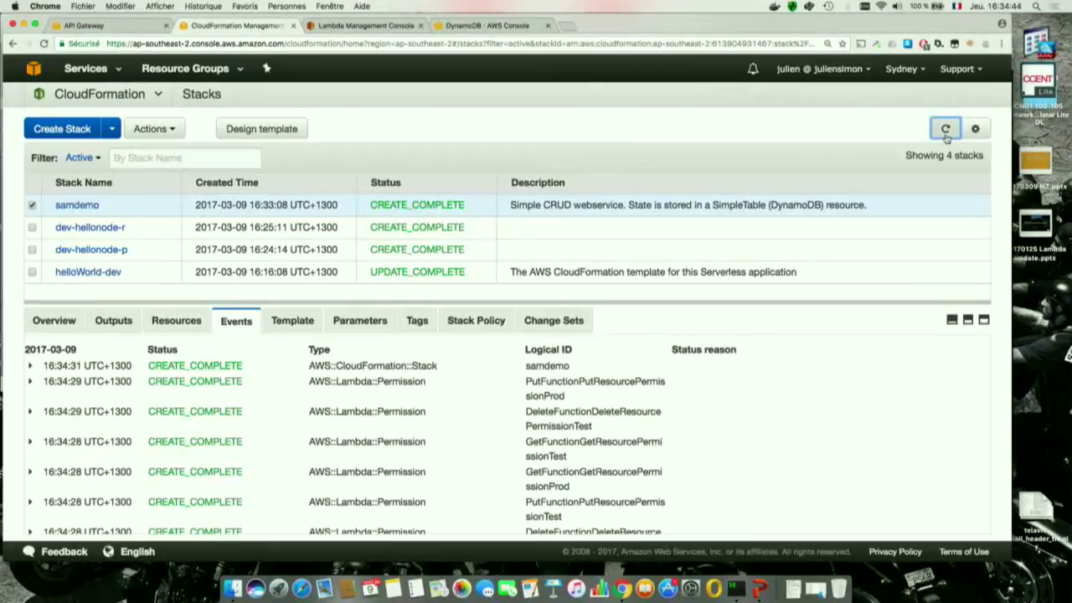
Reload the samdemo API page and examine the GET and PUT methods of /resource/{resourceId}.
left_click(91, 25)
key("super+r")
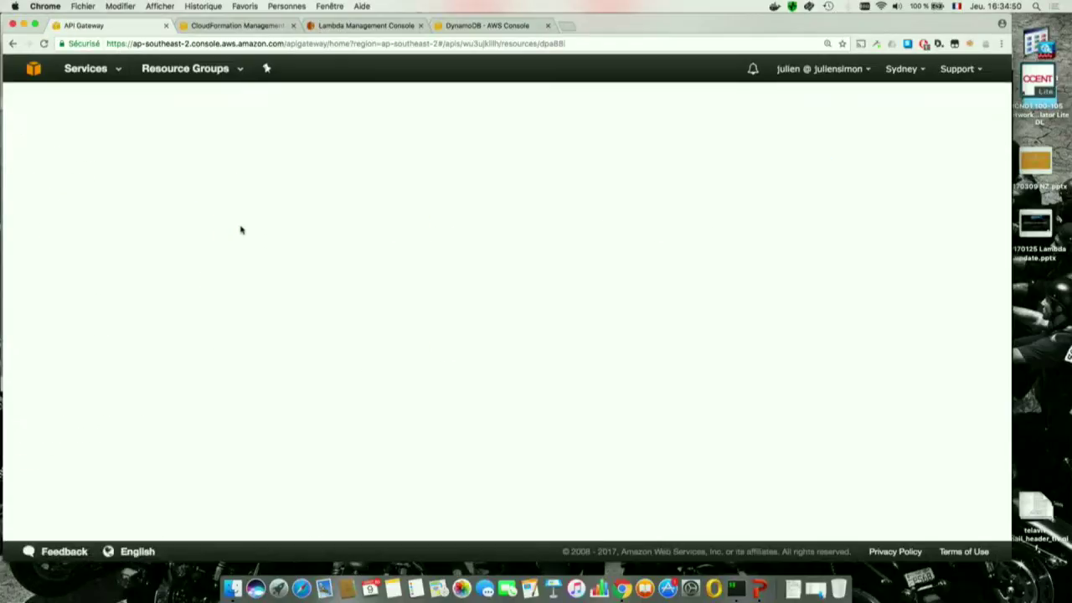
left_click(228, 227)
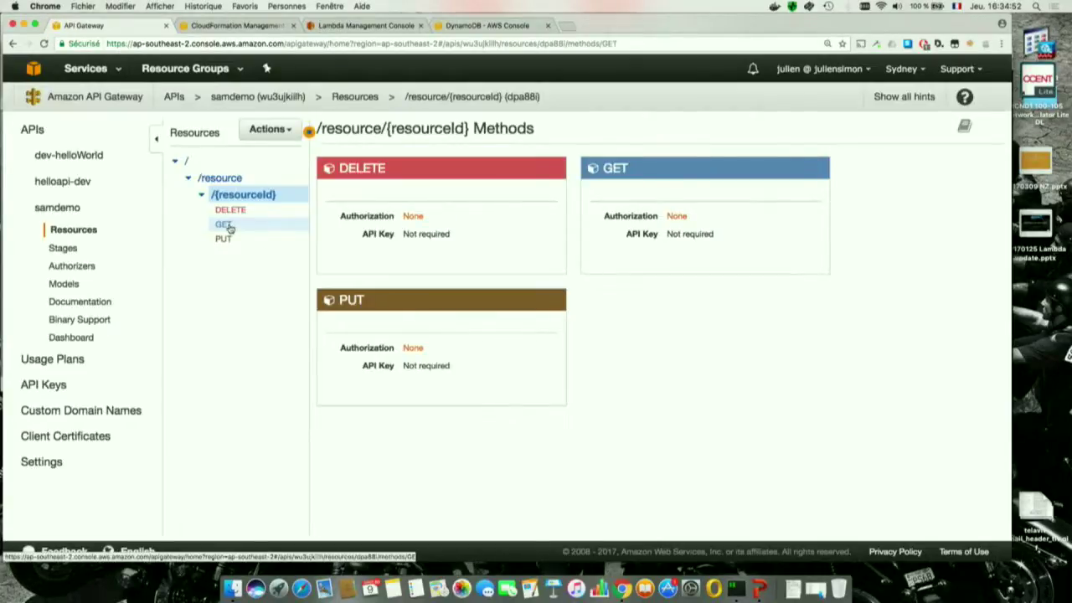
left_click(225, 245)
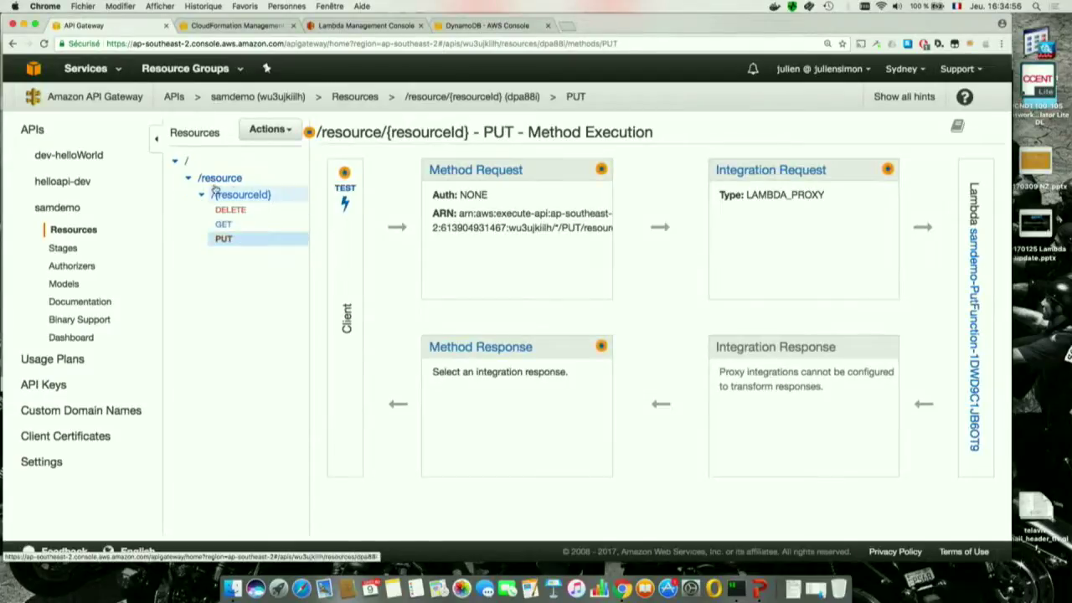
Expand the samdemo API's Prod stage and show its DELETE method's invoke URL.
left_click(63, 248)
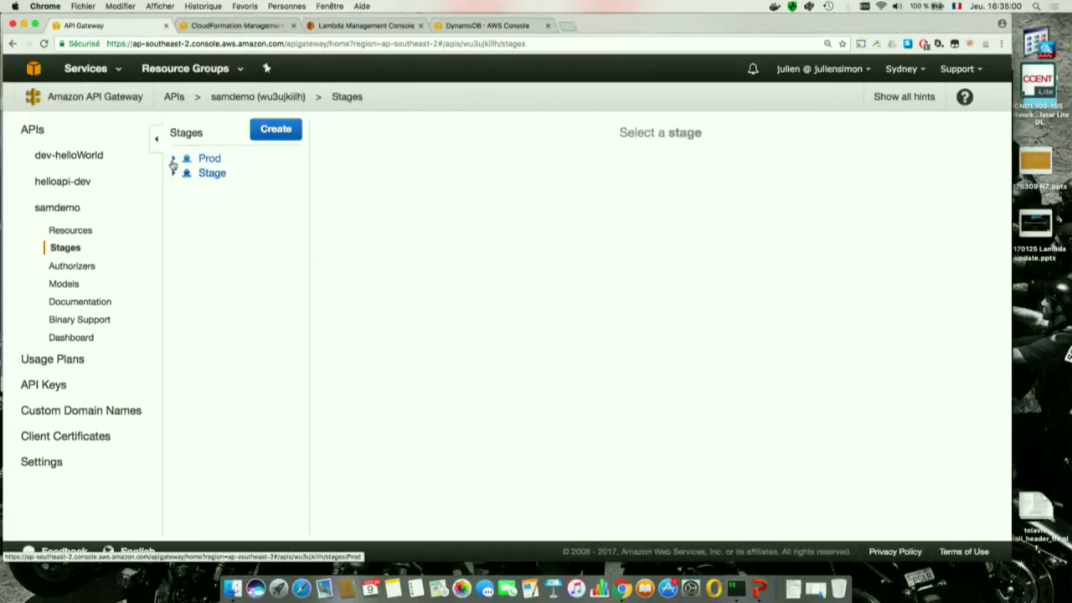
left_click(174, 159)
left_click(237, 222)
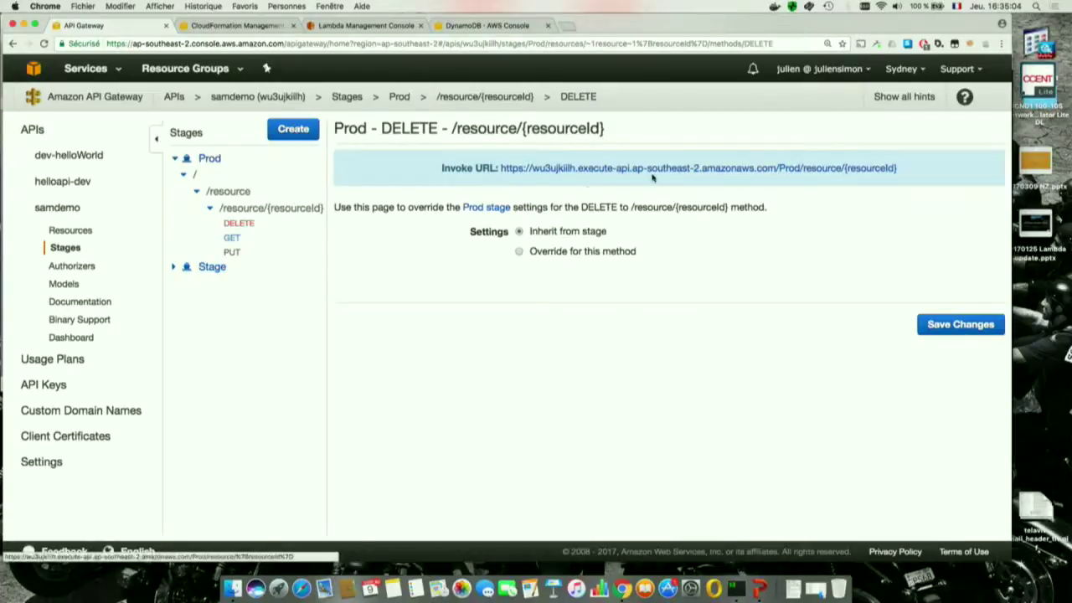
Show the Prod stage's GET and PUT methods for /resource/{resourceId} and their invoke URLs.
left_click(232, 238)
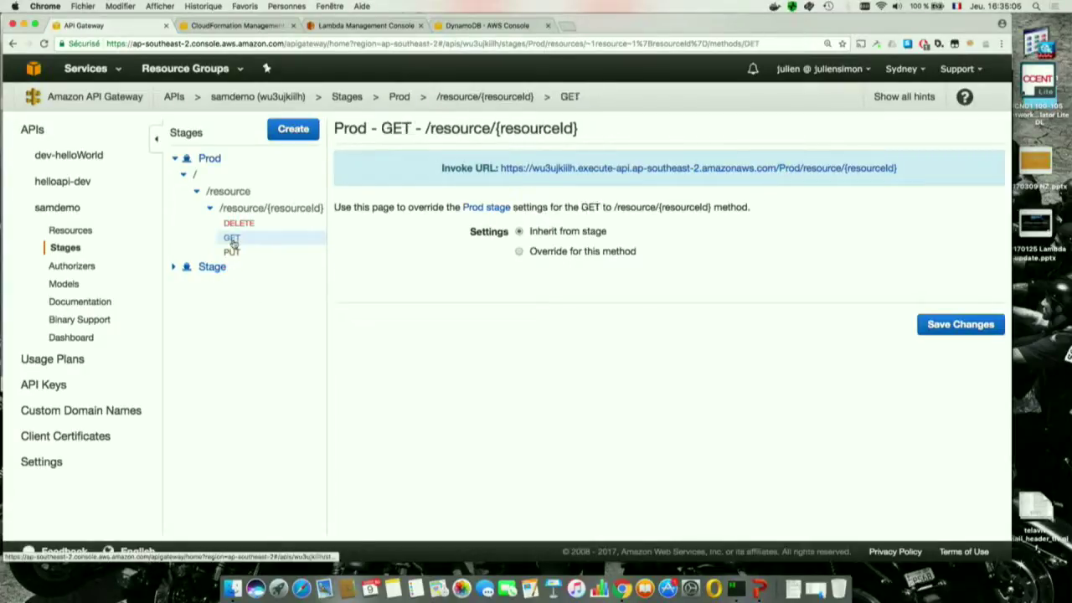
left_click(232, 253)
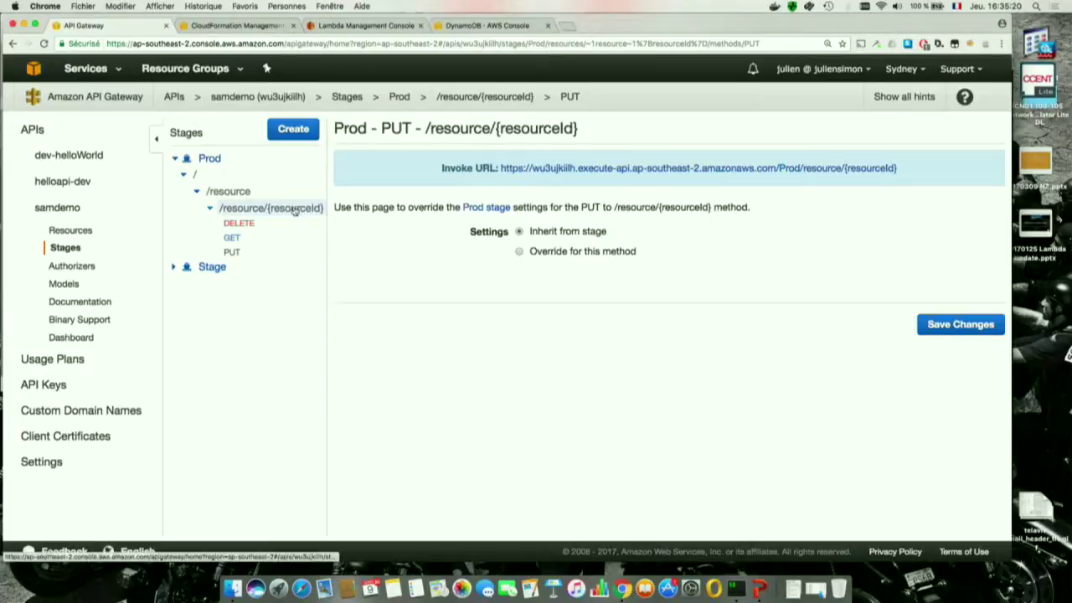
Reload the DynamoDB console, open the samdemo table and refresh its list of items.
left_click(470, 27)
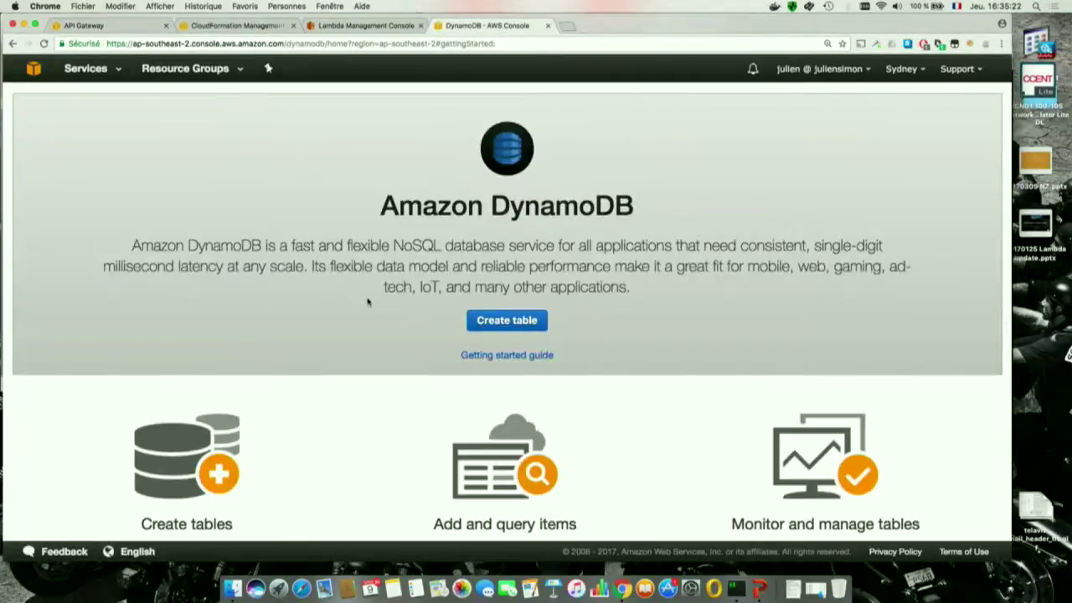
key("super+r")
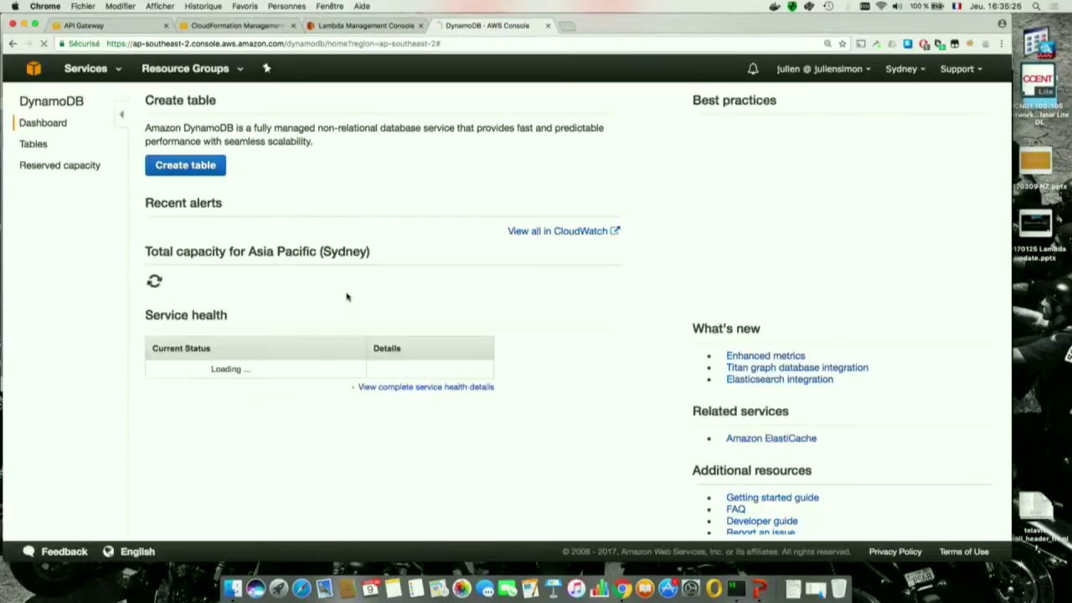
left_click(35, 144)
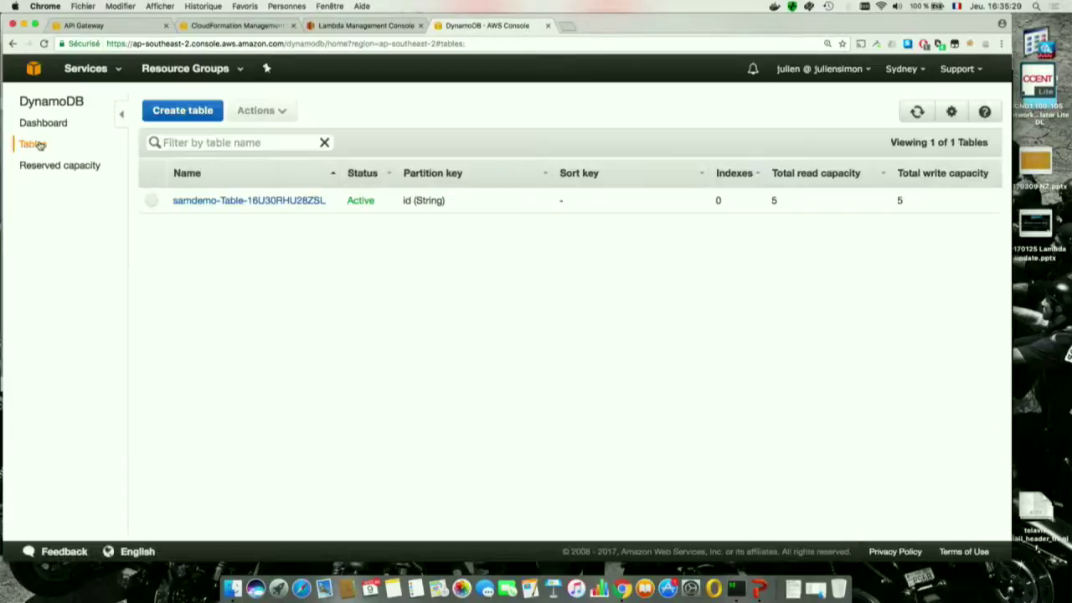
left_click(265, 201)
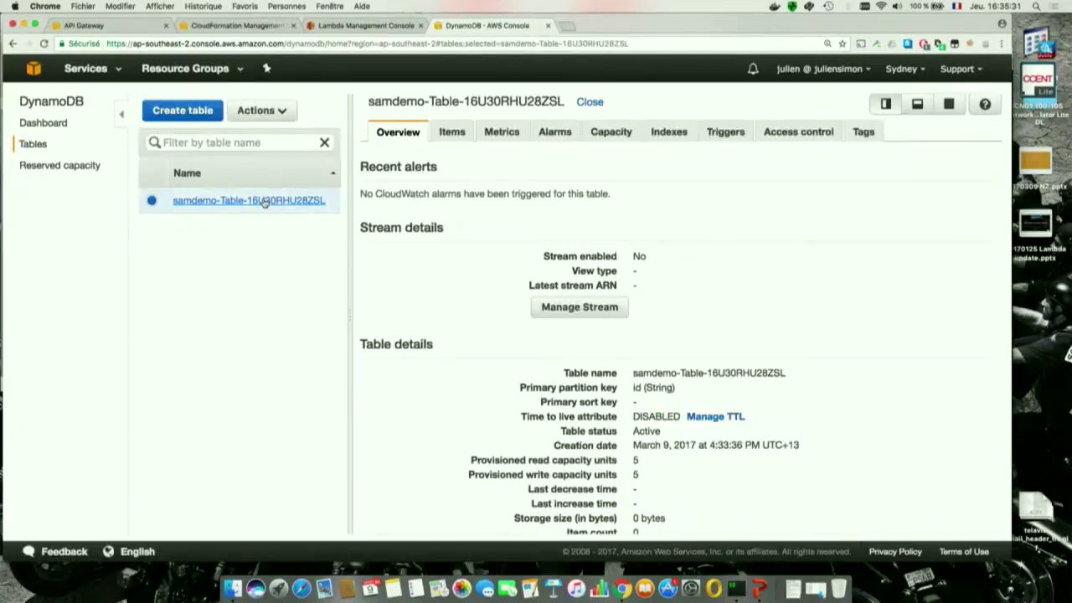
left_click(453, 134)
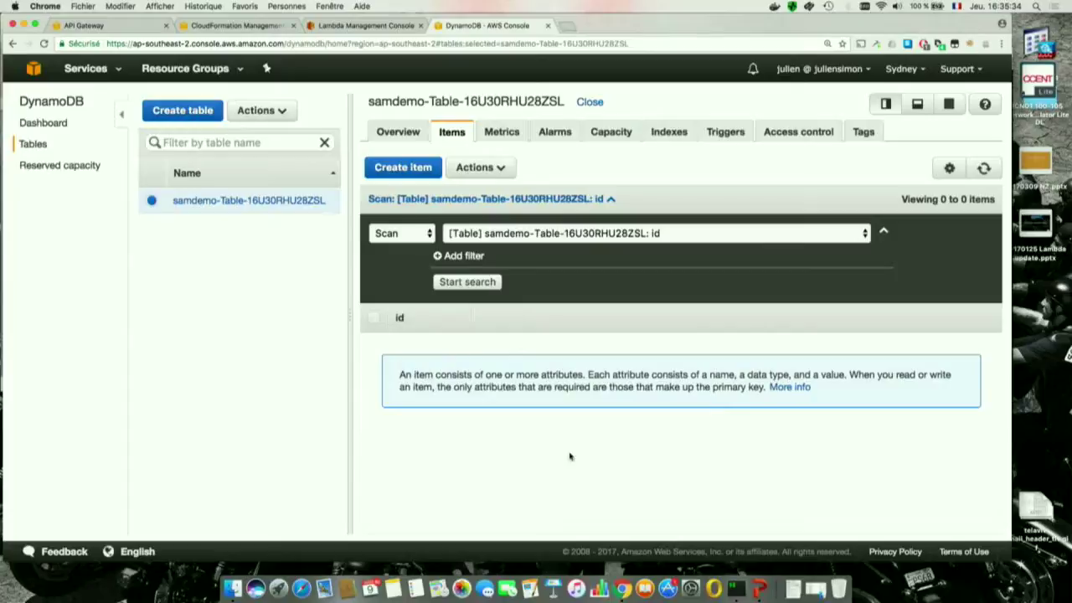
left_click(984, 168)
Return to the API Gateway page and copy the PUT method's full invoke URL.
left_click(122, 28)
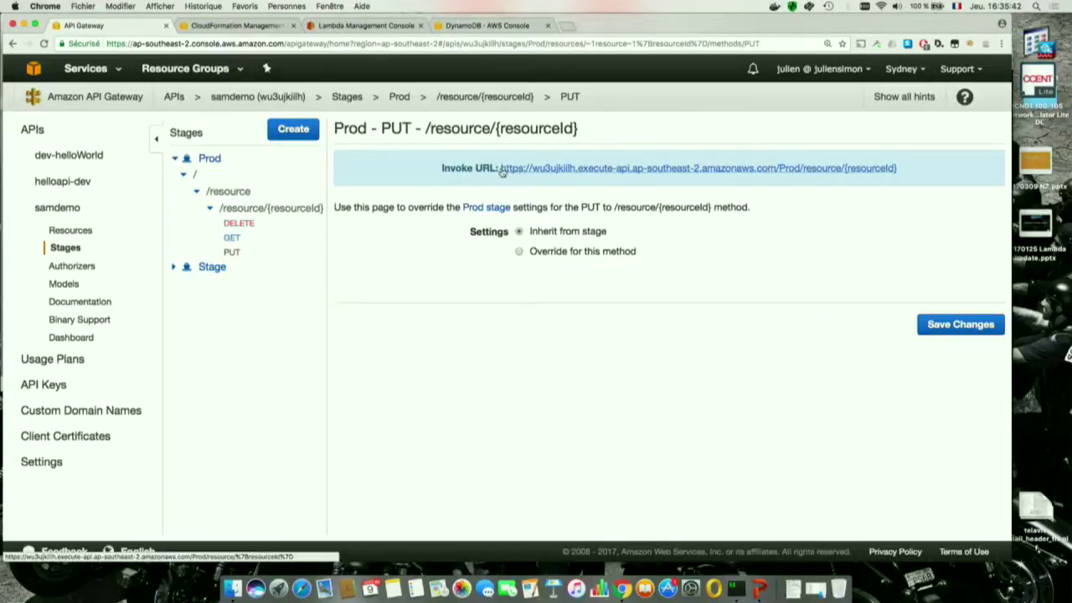
left_click_drag(900, 170, 532, 169)
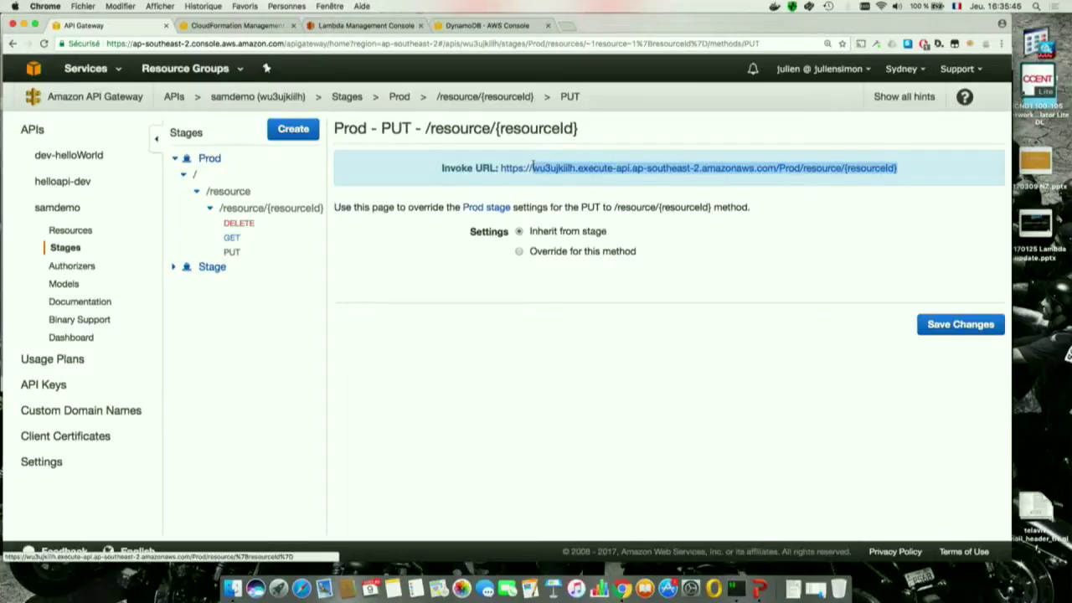
left_click_drag(533, 168, 506, 164)
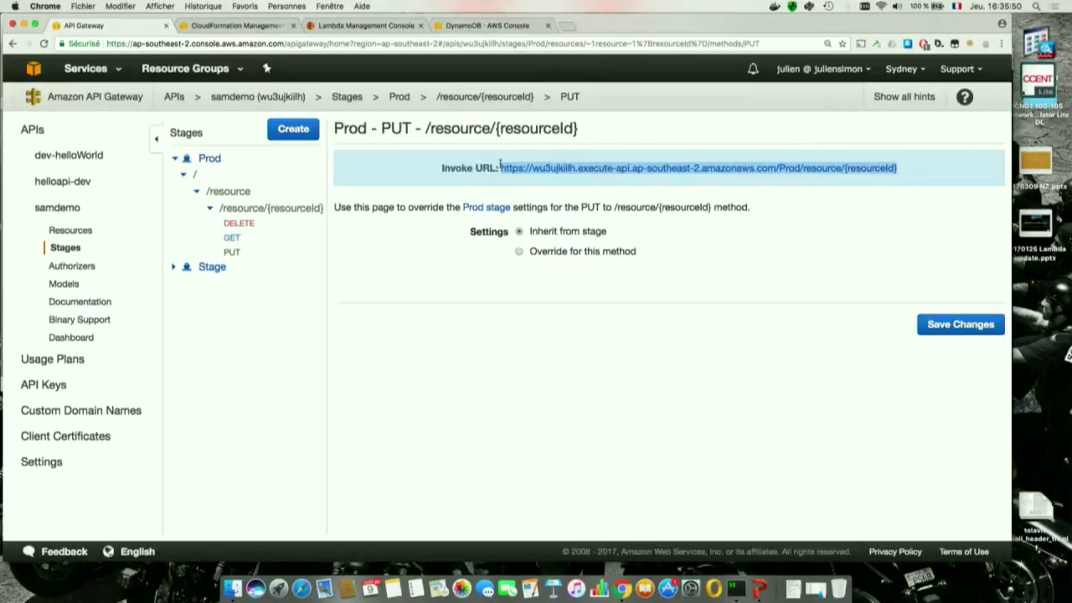
In iTerm2, begin an http put command with the copied invoke URL, replacing its {resourceId} placeholder with item1.
left_click(737, 589)
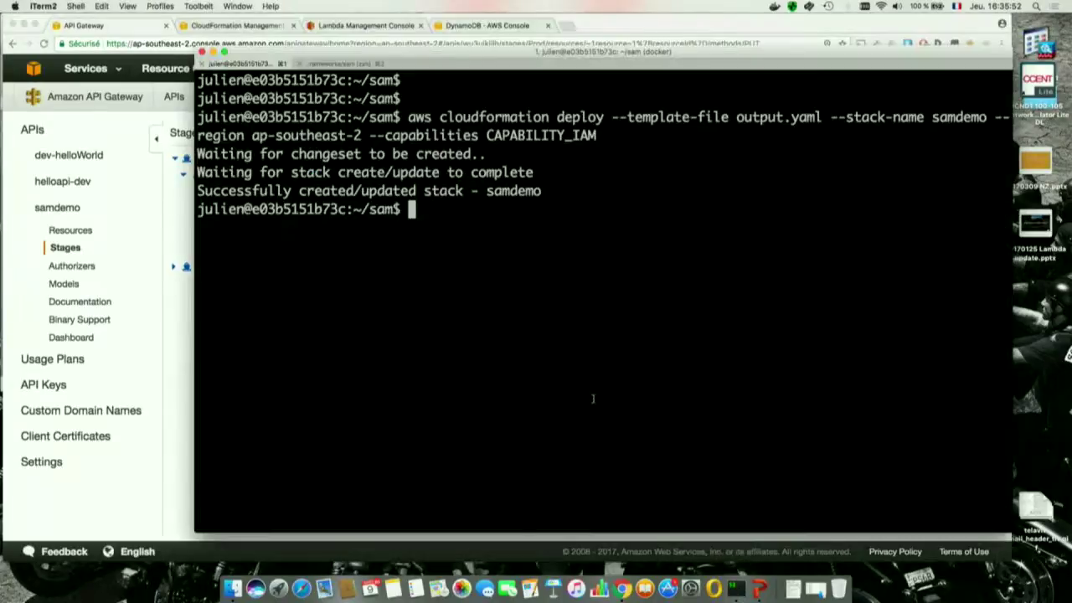
type("http put")
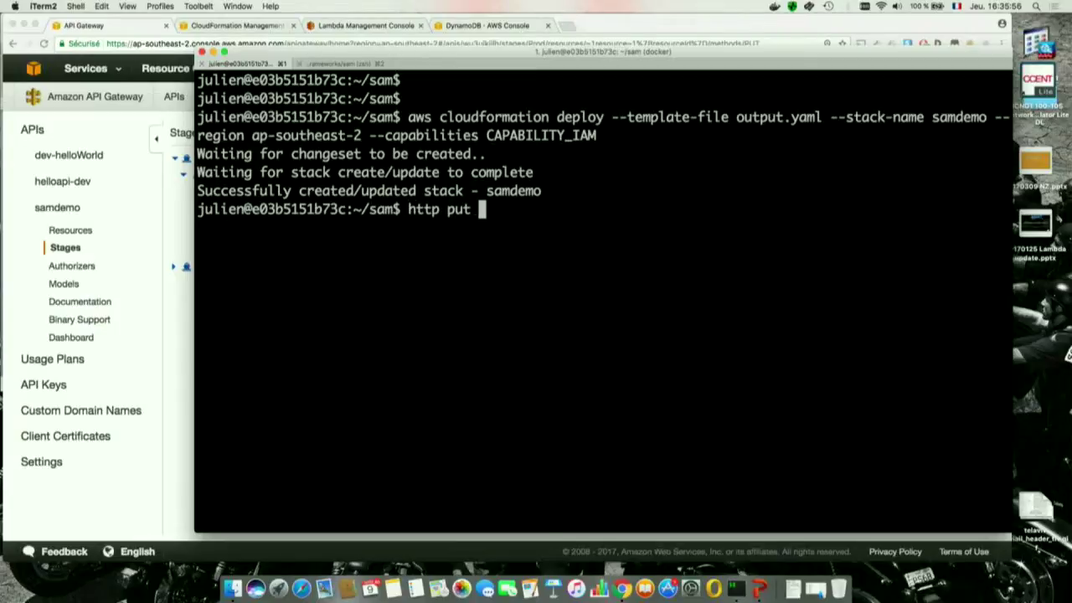
key("super+v")
key("BackSpace")
key("BackSpace")
key("BackSpace")
key("BackSpace")
key("BackSpace")
key("BackSpace")
key("BackSpace")
key("BackSpace")
key("BackSpace")
key("BackSpace")
key("BackSpace")
key("BackSpace")
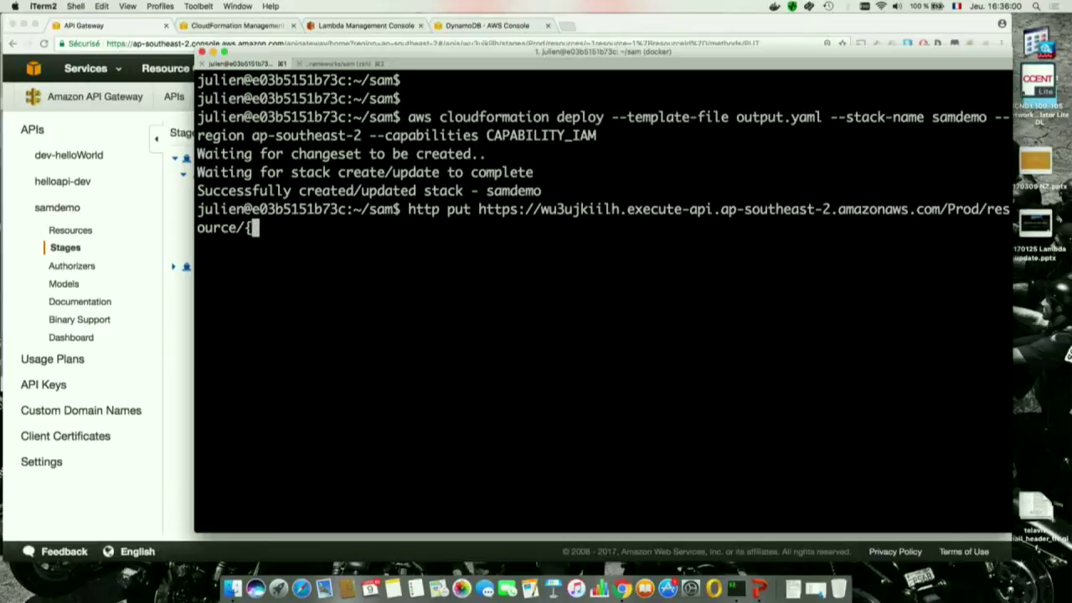
type("item1")
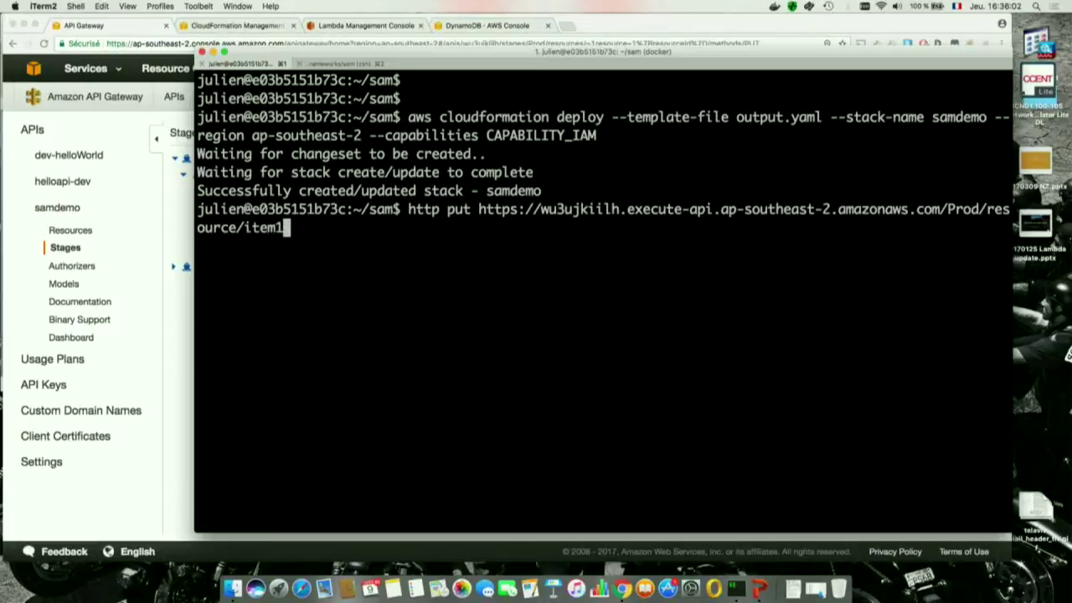
Add value1=wellington and value2=nz to the PUT command for item1 and run it.
type(" value1")
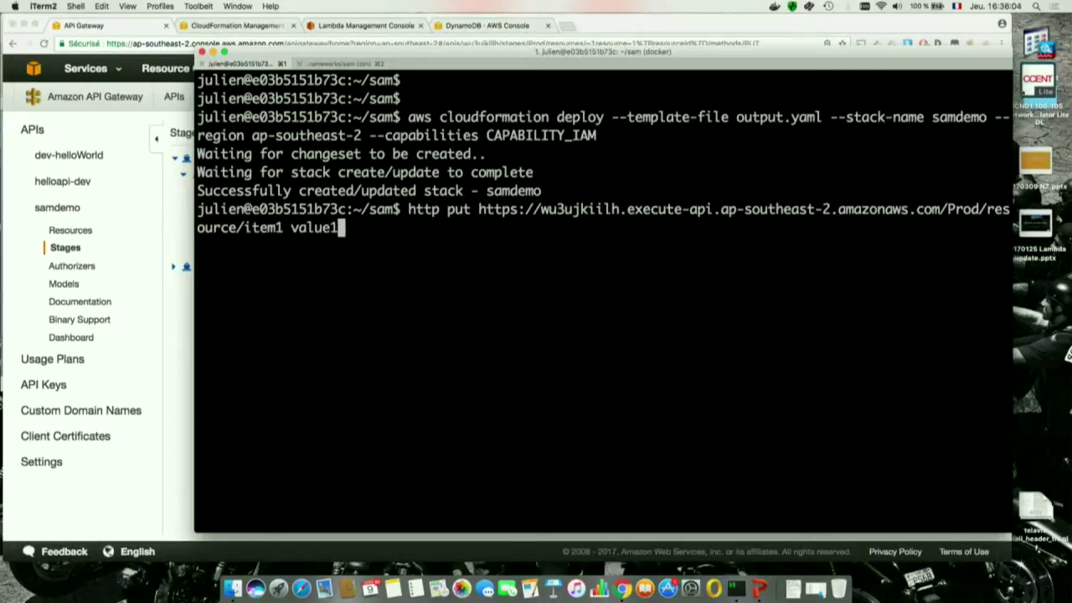
type("=welli")
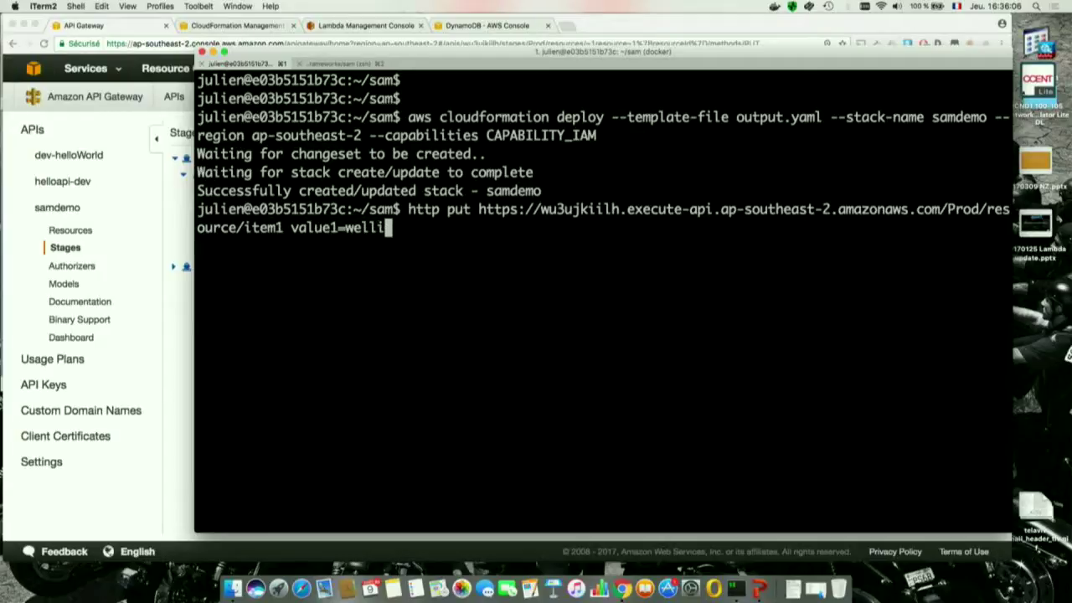
type("ngton value")
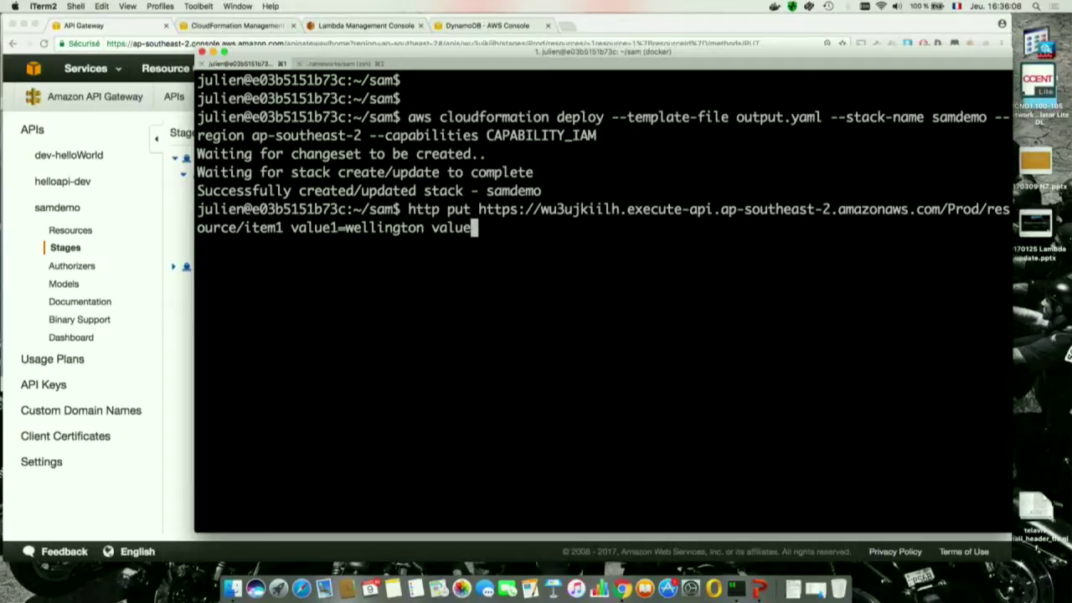
type("2=nz")
key("Return")
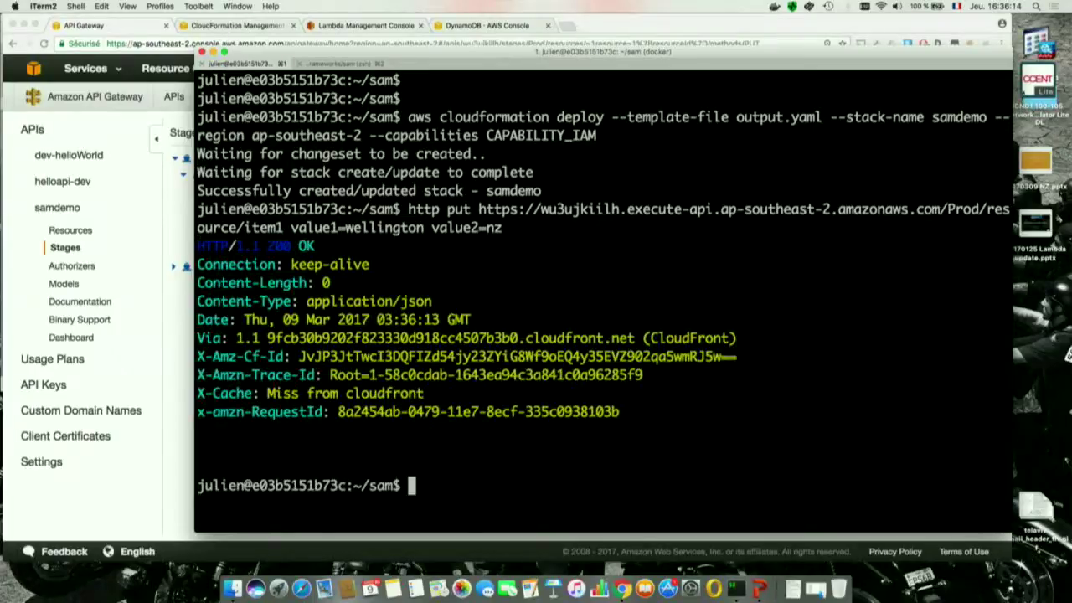
Refresh the samdemo table's items in the DynamoDB console in Chrome and widen the doc column to read item1's full document.
left_click(494, 26)
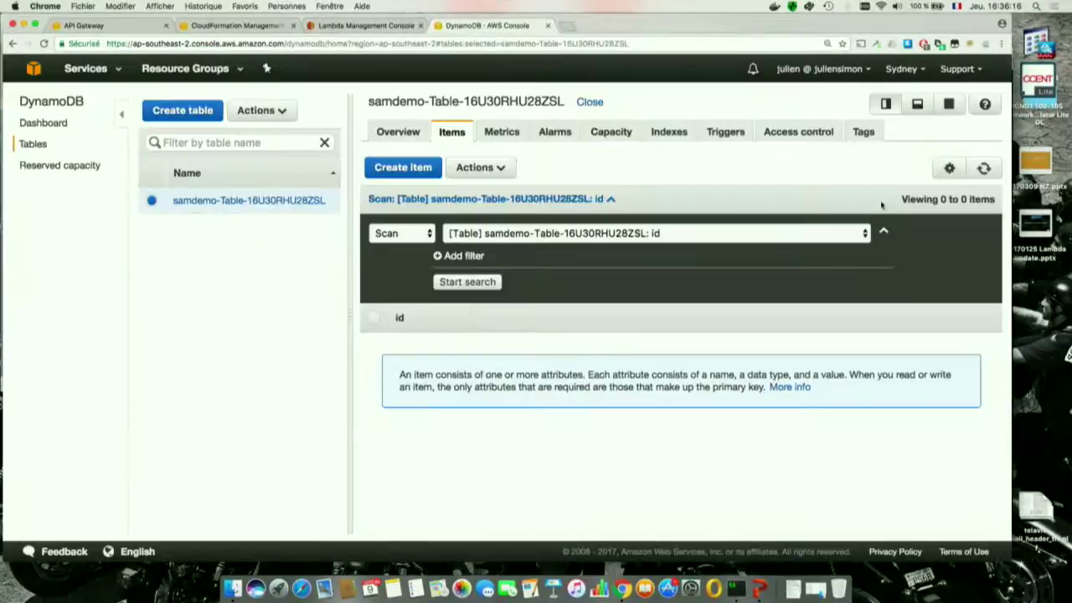
left_click(985, 168)
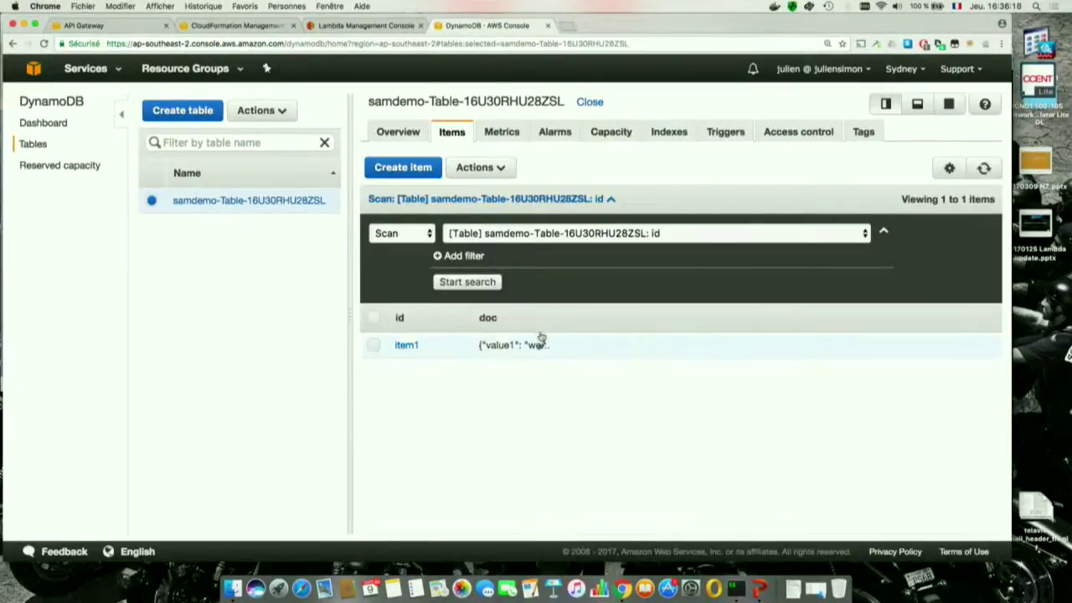
left_click_drag(555, 317, 795, 317)
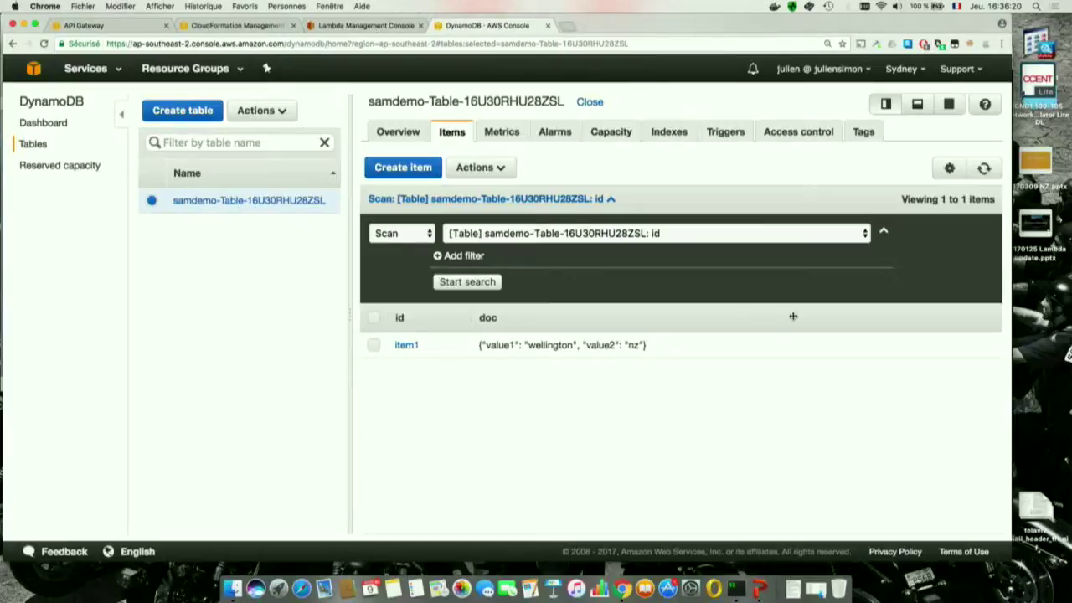
Back in iTerm2, recall the previous http put command and change its resource to item2.
left_click(735, 589)
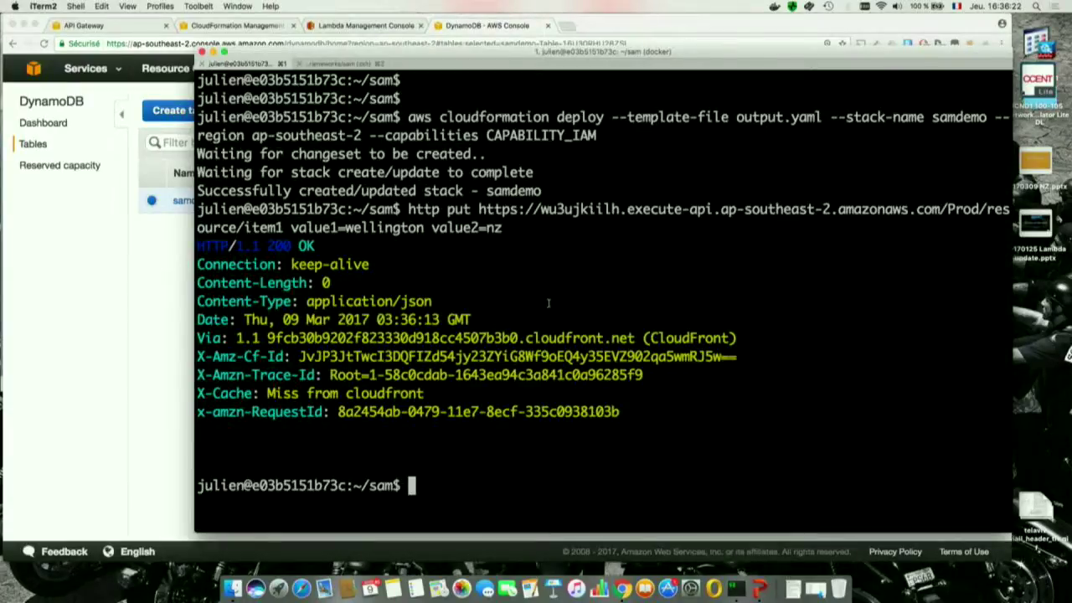
key("Up")
key("Left")
key("Left")
key("Left")
key("Left")
key("Left")
key("Left")
key("Left")
key("Left")
key("Left")
key("Left")
key("Left")
key("Left")
key("Left")
key("Left")
key("Left")
key("Left")
key("Left")
key("Left")
key("Left")
key("Left")
key("Left")
key("Left")
key("Left")
key("Left")
key("Left")
key("Left")
key("Left")
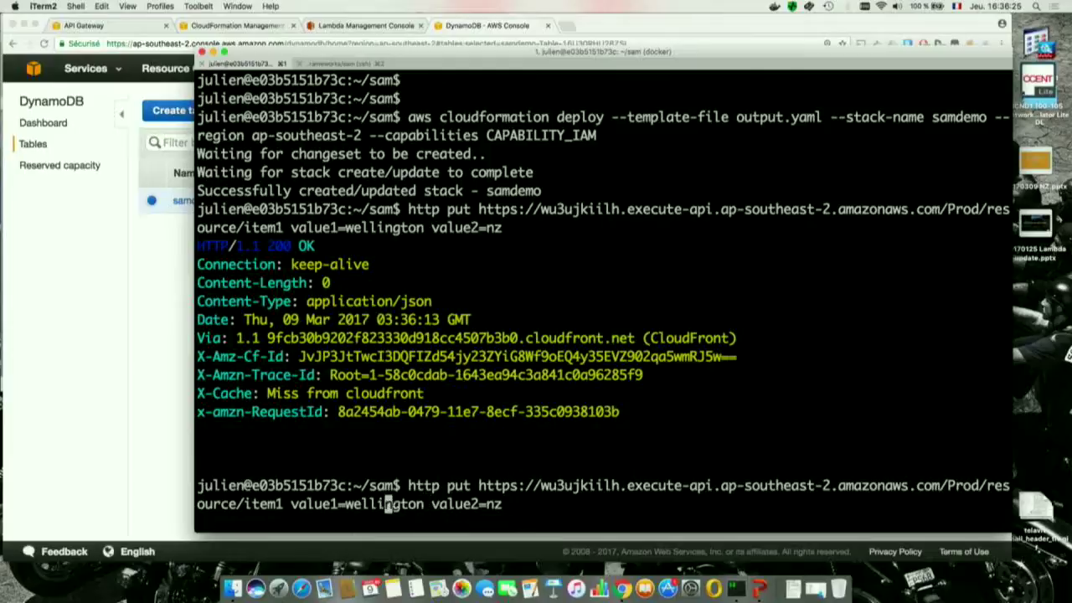
key("Left")
key("BackSpace")
key("alt+c")
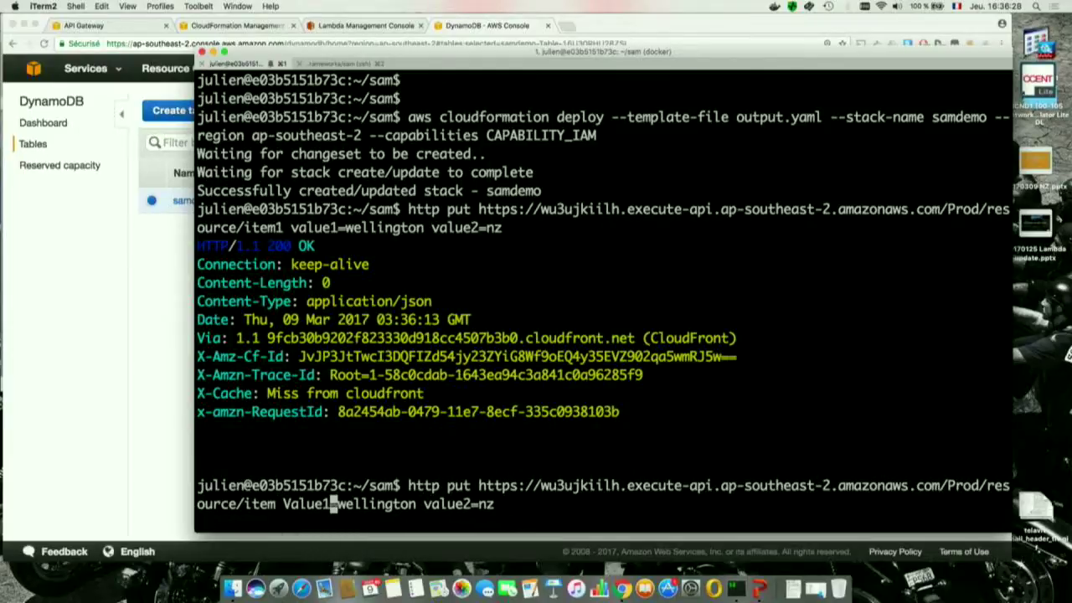
key("Left")
key("Left")
key("Left")
key("Left")
key("Left")
key("Left")
key("Left")
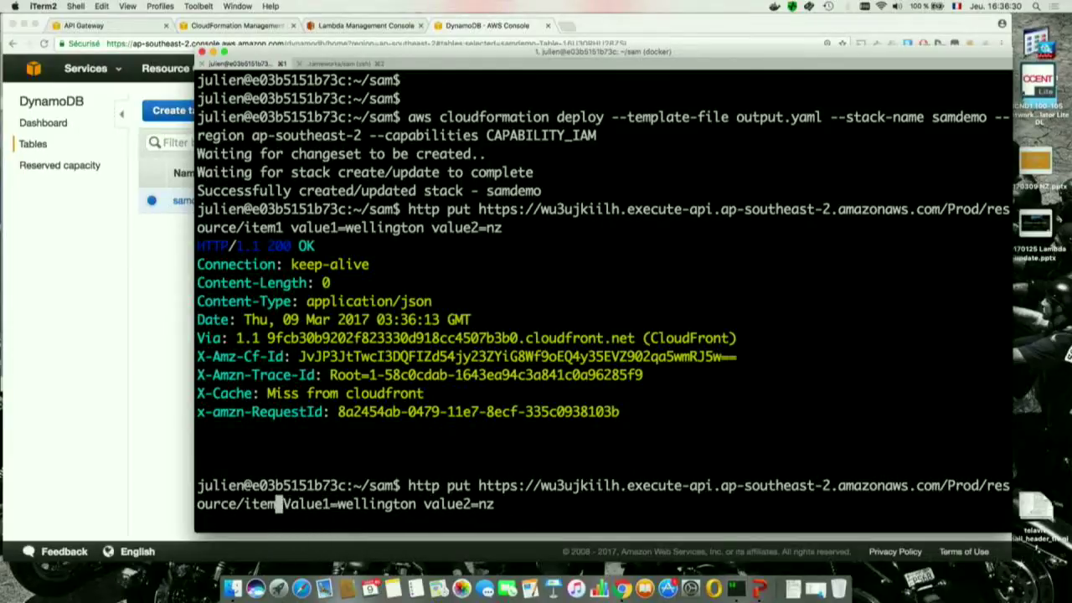
type("2")
Replace wellington with paris as the first value in the item2 command.
key("Right")
key("Right")
key("Right")
key("Right")
key("Right")
key("Right")
key("Right")
key("Right")
key("Right")
key("Right")
key("Right")
key("Right")
key("Right")
key("Right")
key("Right")
key("Right")
key("Right")
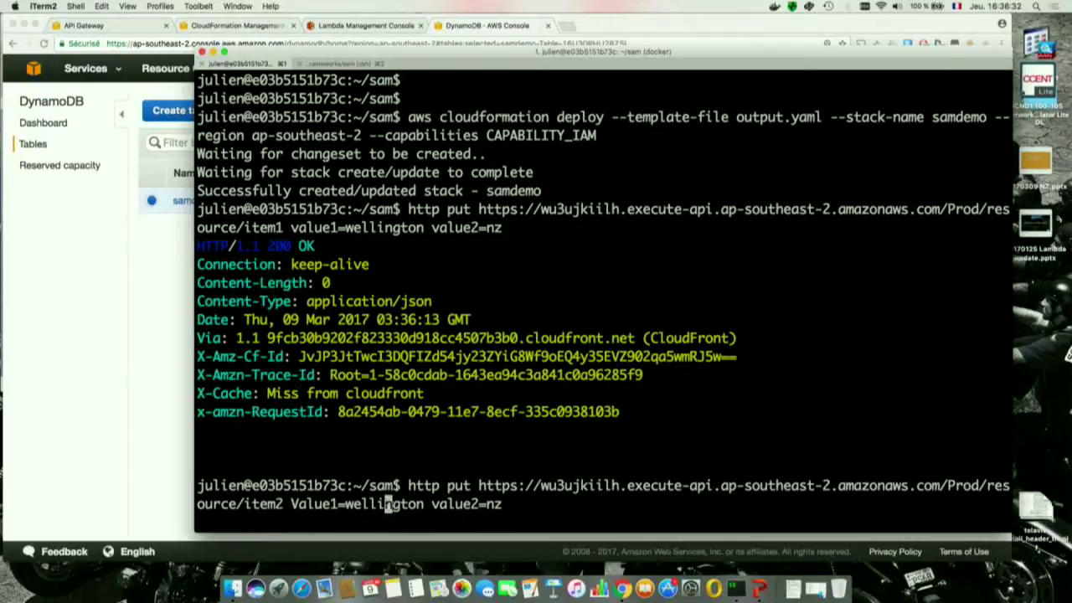
key("BackSpace")
key("BackSpace")
key("BackSpace")
key("BackSpace")
key("BackSpace")
key("BackSpace")
key("BackSpace")
key("BackSpace")
key("BackSpace")
key("BackSpace")
type("paris")
Set value2 to fr in the item2 command and run the PUT request.
key("Right")
key("Right")
key("Right")
key("Right")
key("Right")
key("Right")
key("Right")
key("Right")
key("Right")
key("Right")
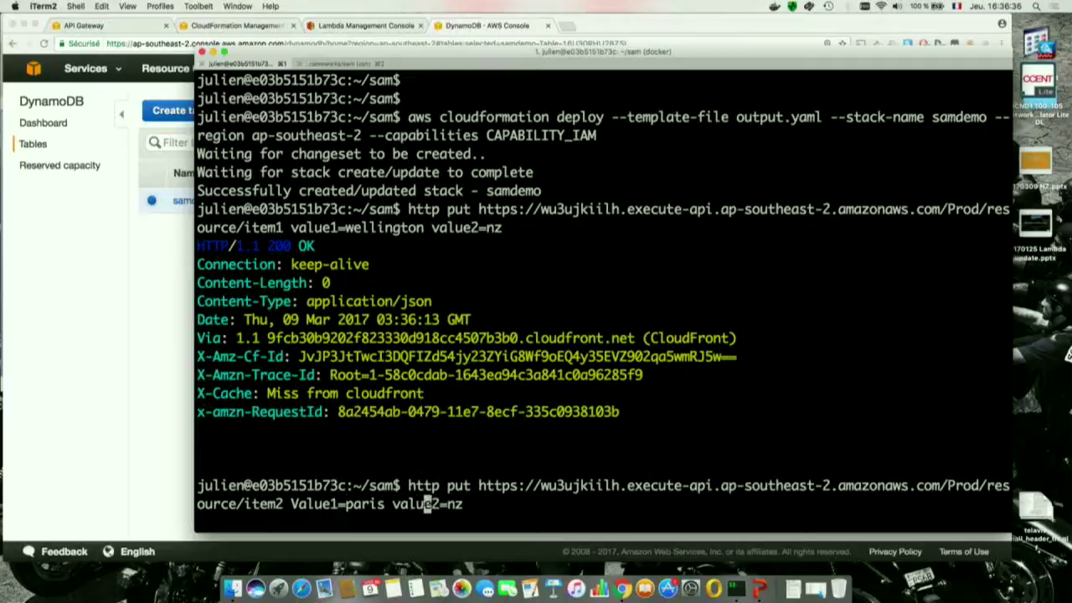
key("BackSpace")
key("BackSpace")
type("fr")
key("Return")
Switch to the DynamoDB console in Chrome and refresh the samdemo table's items to check for item2.
left_click(171, 340)
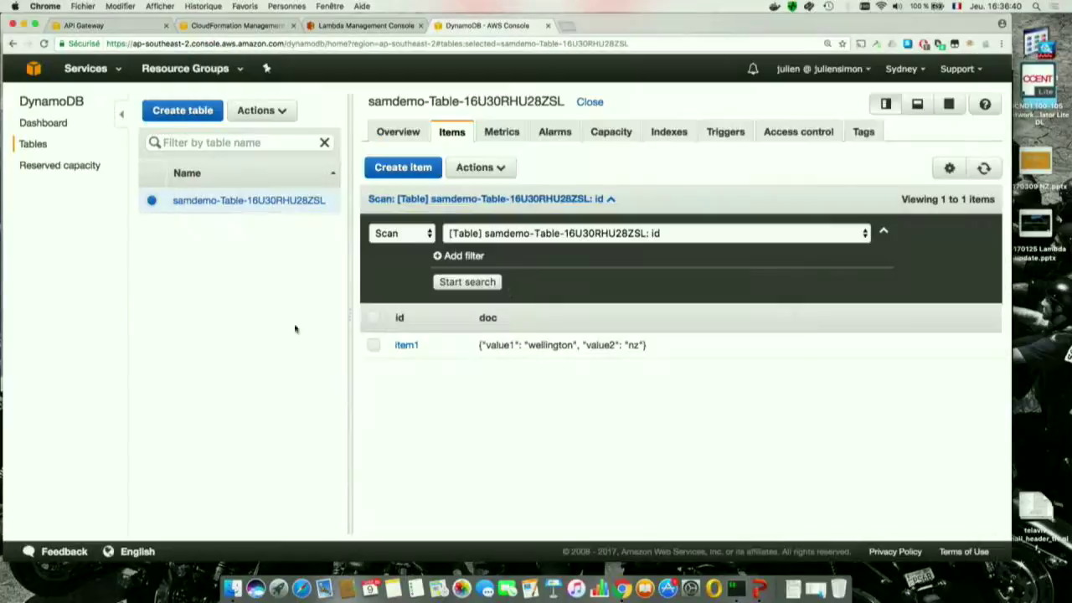
left_click(982, 179)
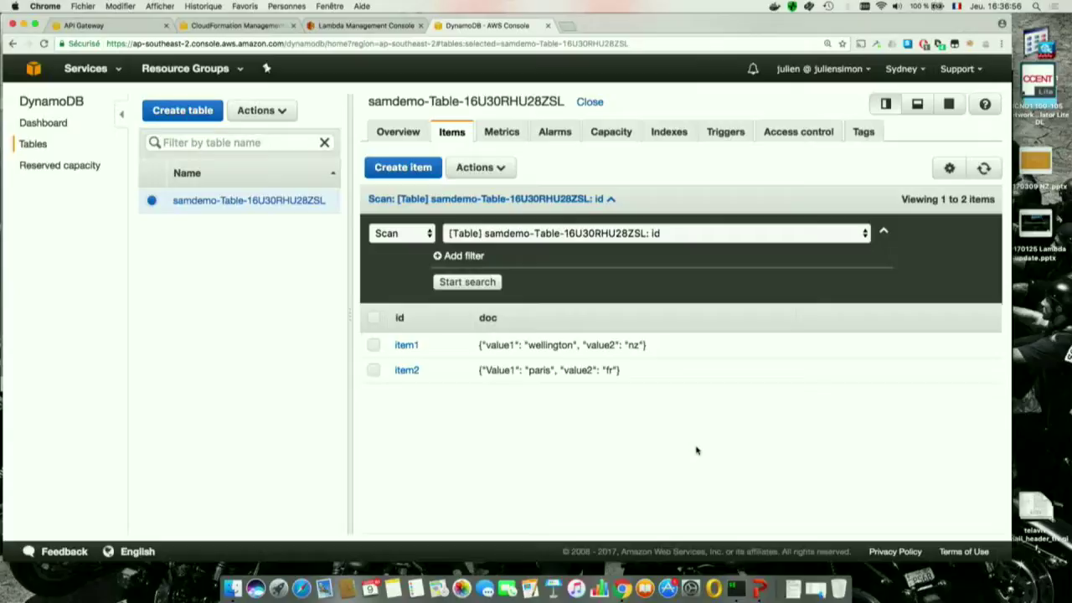
In iTerm2, display the Lambda source file index.js with the more command.
left_click(736, 589)
type("more in")
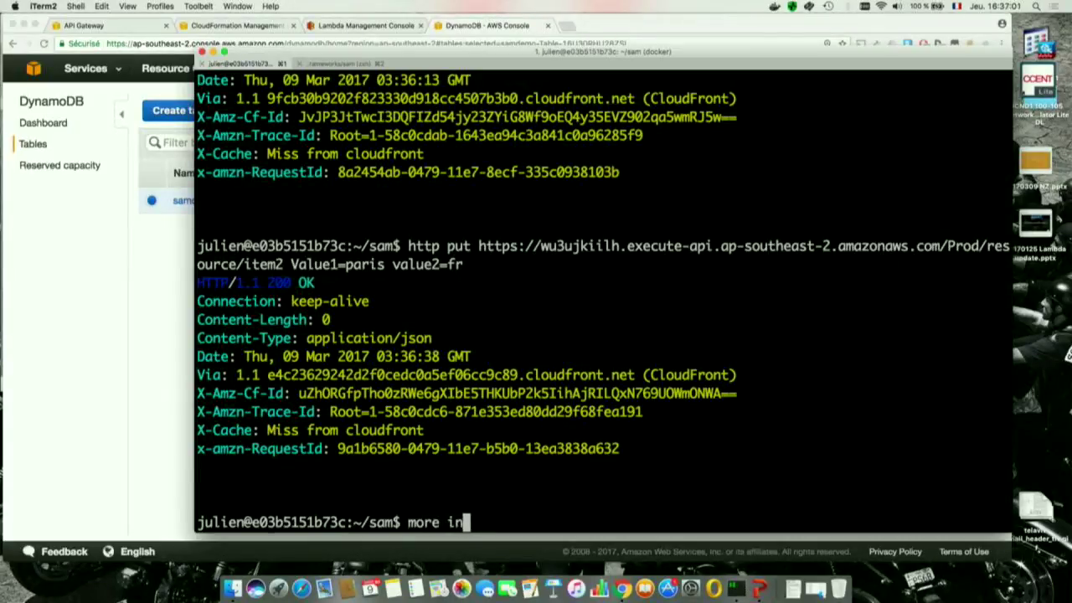
key("BackSpace")
key("BackSpace")
type("co")
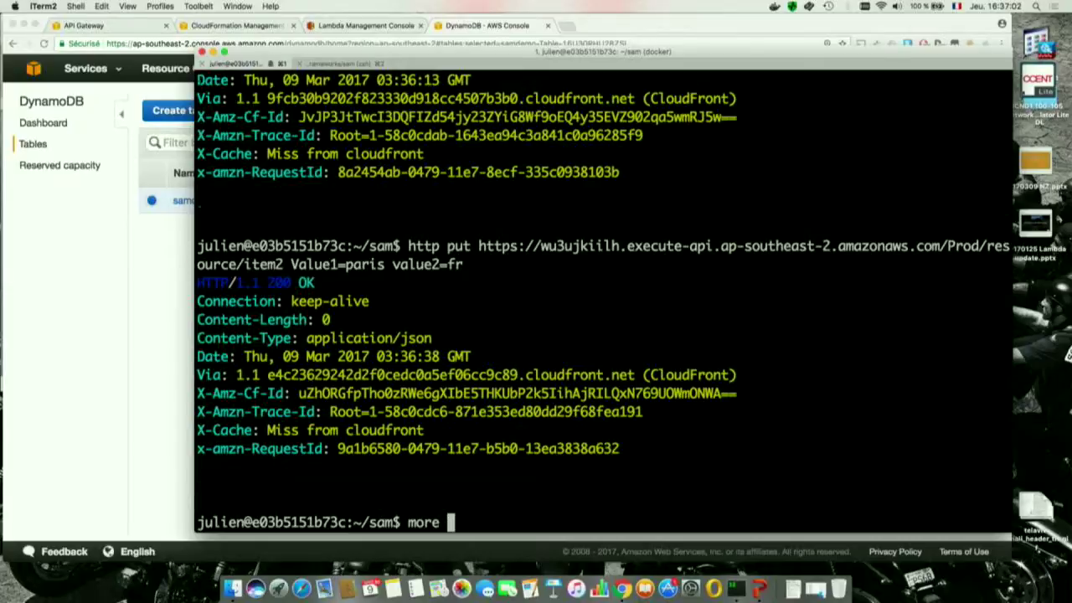
key("Tab")
key("Tab")
type("index.js")
key("Return")
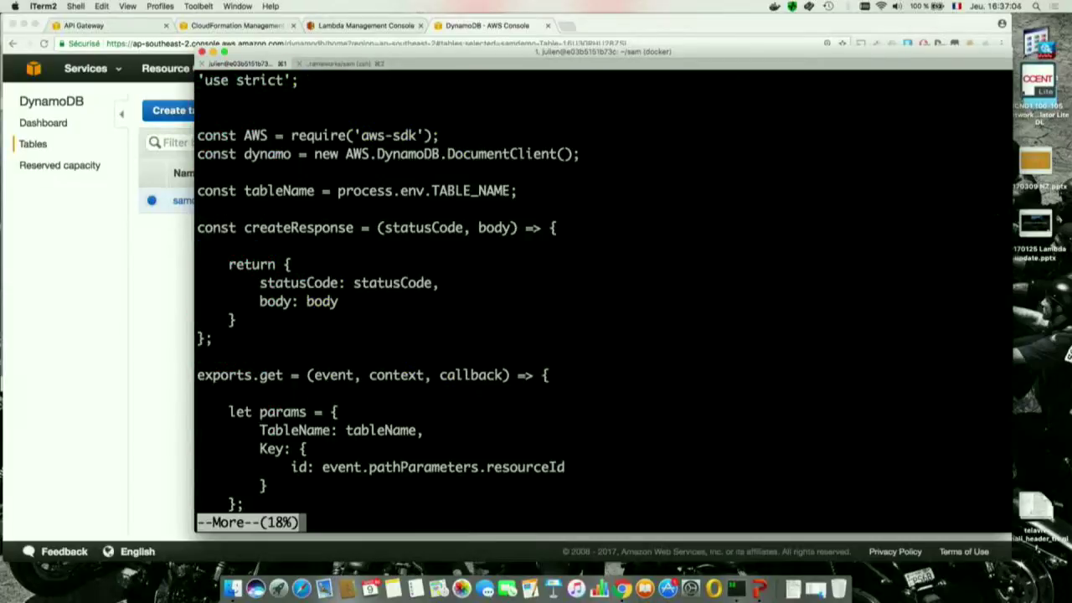
Examine the exports.get handler in index.js and highlight the line assigning tableName from the TABLE_NAME environment variable.
key("Return")
key("Return")
key("Return")
key("Return")
key("Return")
key("Return")
key("Return")
key("Return")
key("Return")
key("Return")
key("Return")
key("Return")
key("Return")
key("Return")
key("Return")
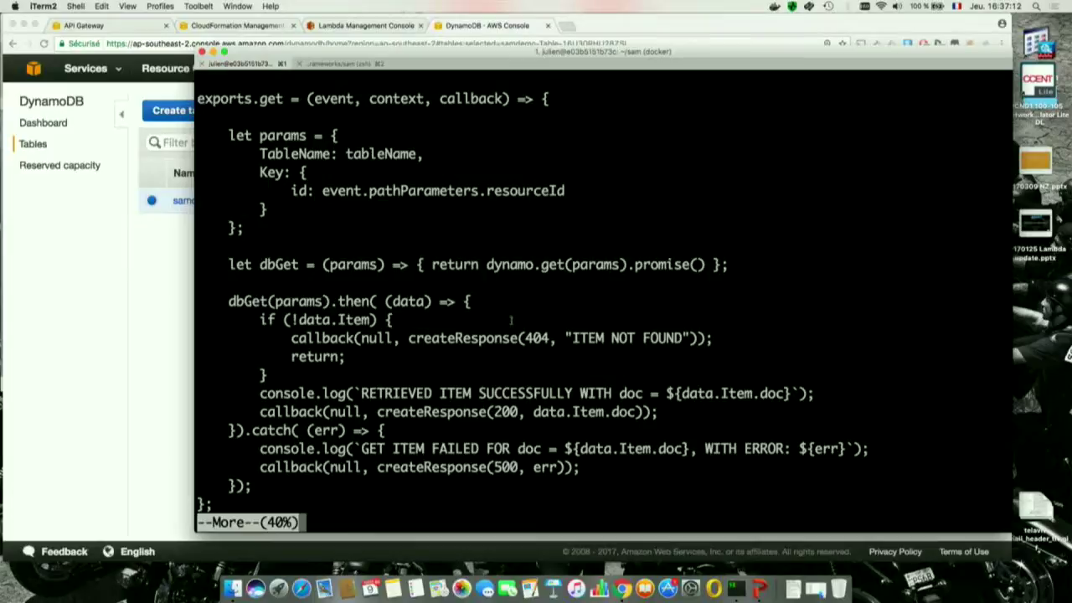
scroll(505, 270, "up", 5)
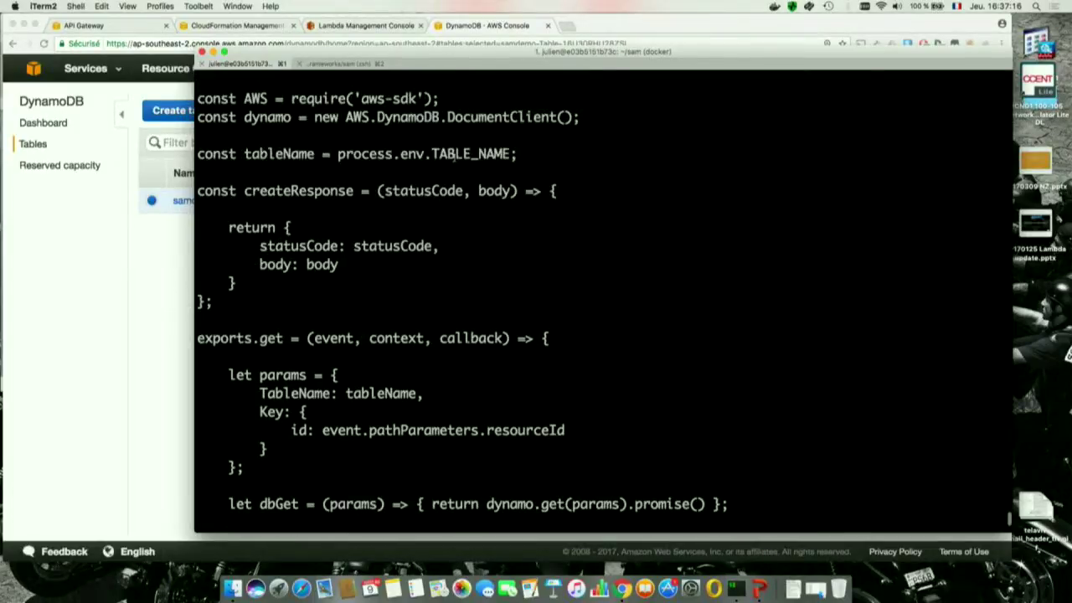
triple_click(456, 154)
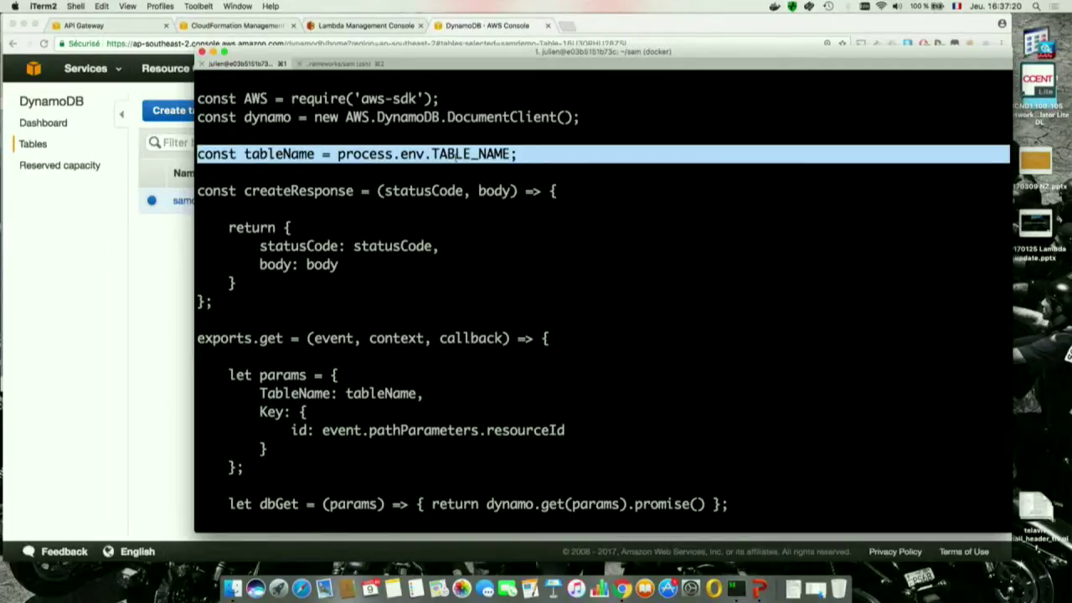
Page through the exports.put and exports.delete handlers in index.js.
key("space")
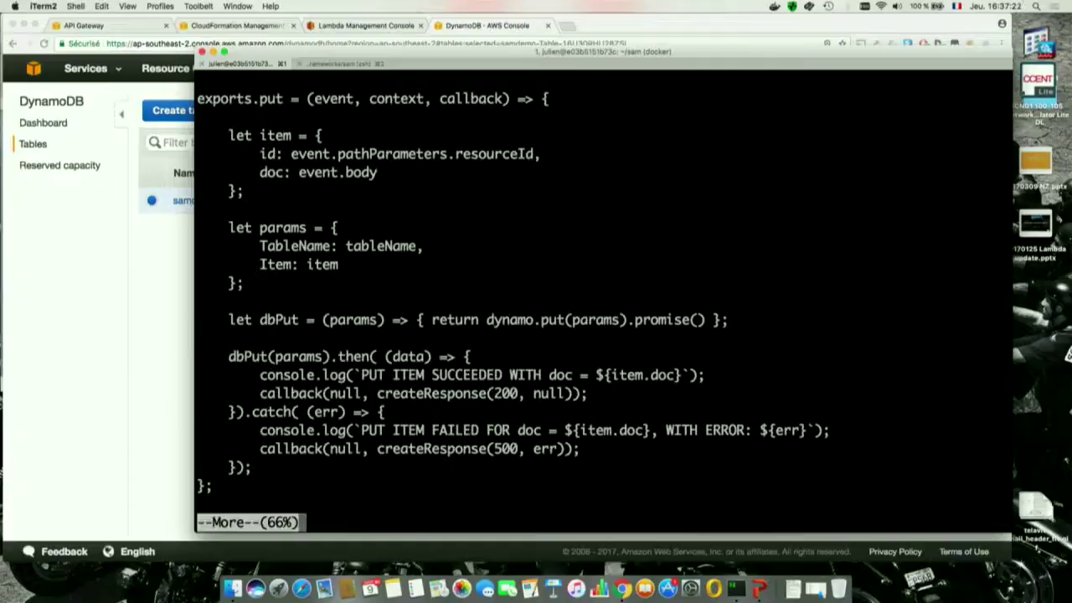
key("space")
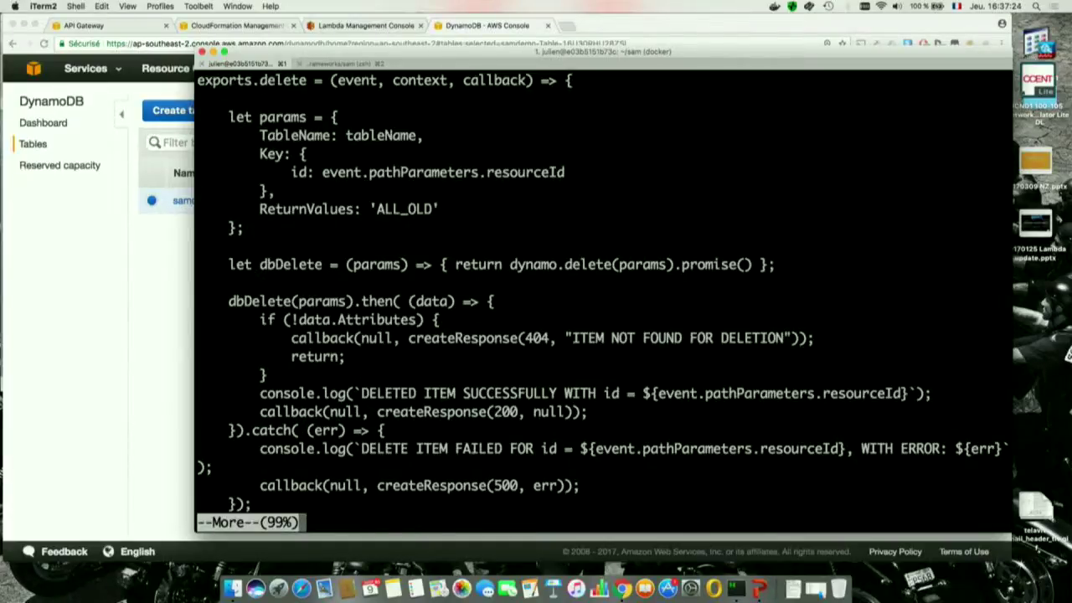
Leave the index.js listing and display the SAM template file with the more command.
type("qmore")
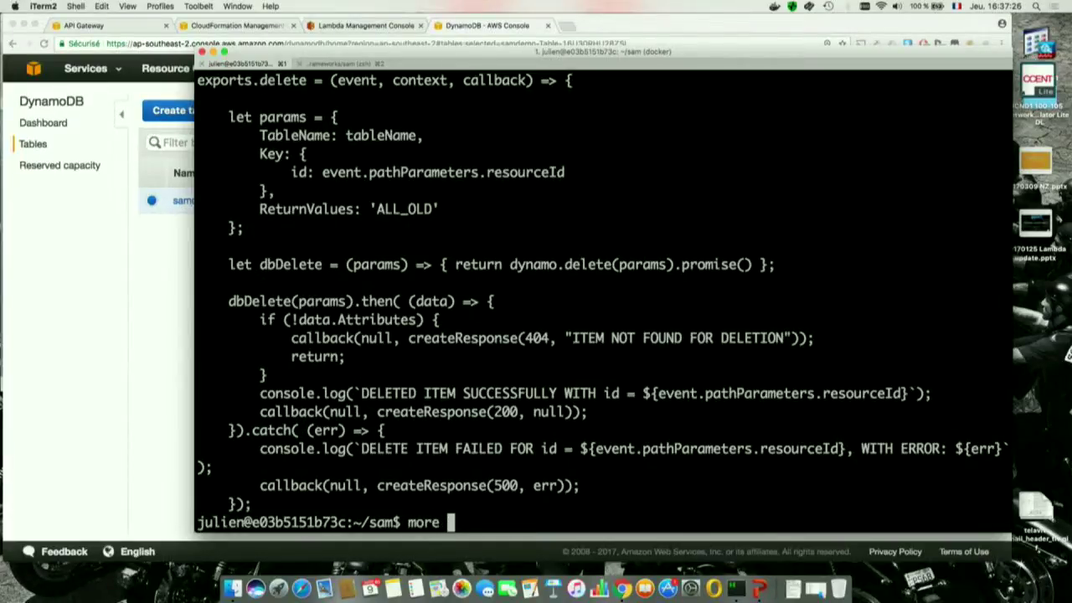
key("Tab")
key("Tab")
type("t")
key("Tab")
key("Return")
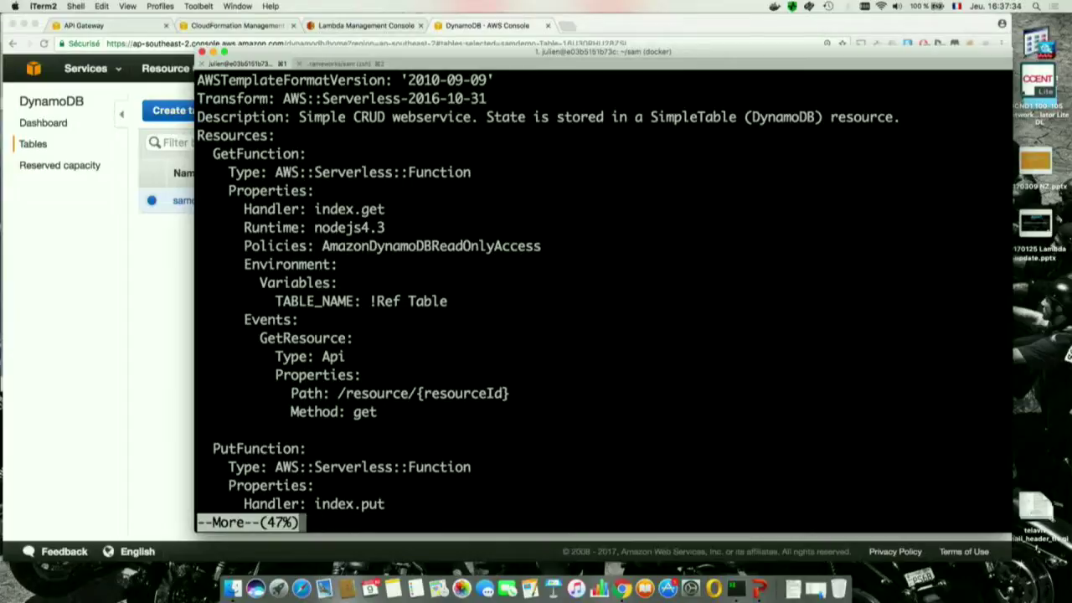
Examine the template's GetFunction, PutFunction, DeleteFunction and Table resources through to the end of the file.
key("Return")
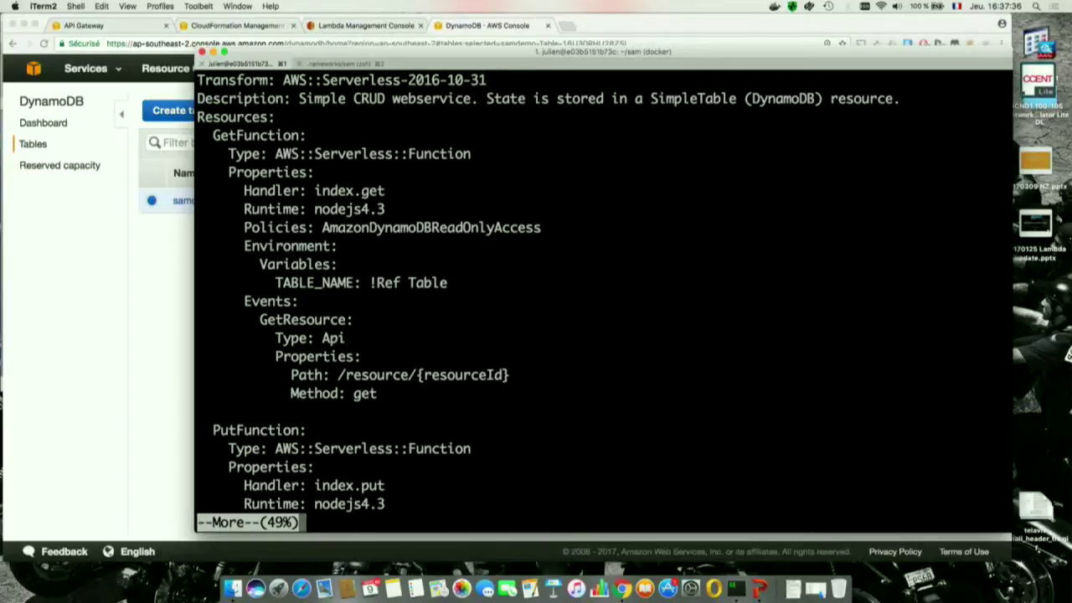
key("Return")
key("Return")
key("Return")
key("Return")
key("Return")
key("Return")
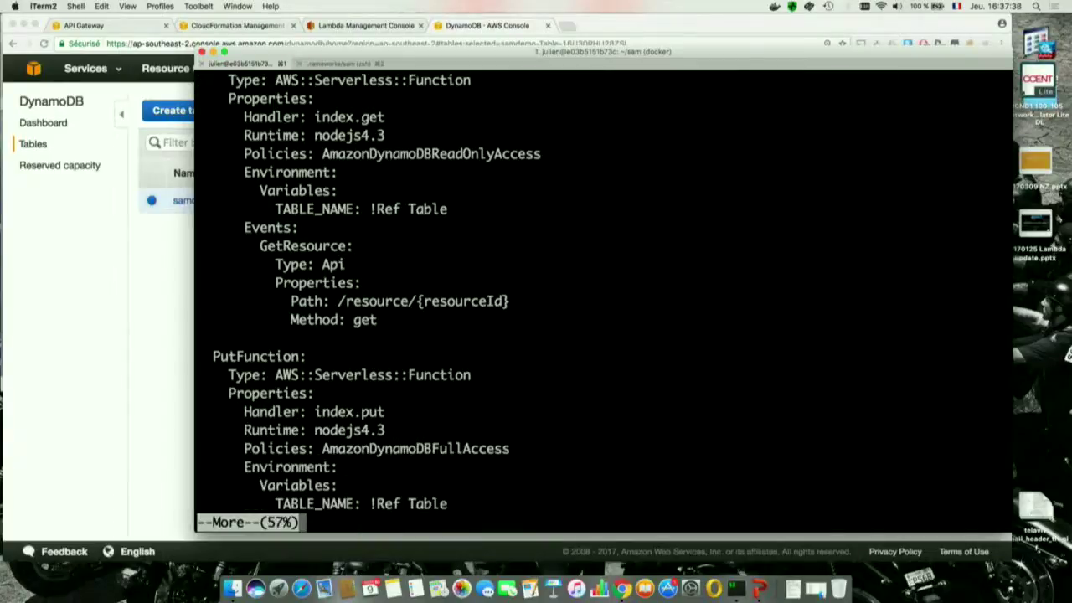
key("Return")
key("Return")
key("Return")
key("Return")
key("Return")
key("Return")
key("Return")
key("Return")
key("Return")
key("Return")
key("Return")
key("Return")
key("Return")
key("Return")
key("Return")
key("Return")
key("Return")
key("Return")
key("Return")
key("Return")
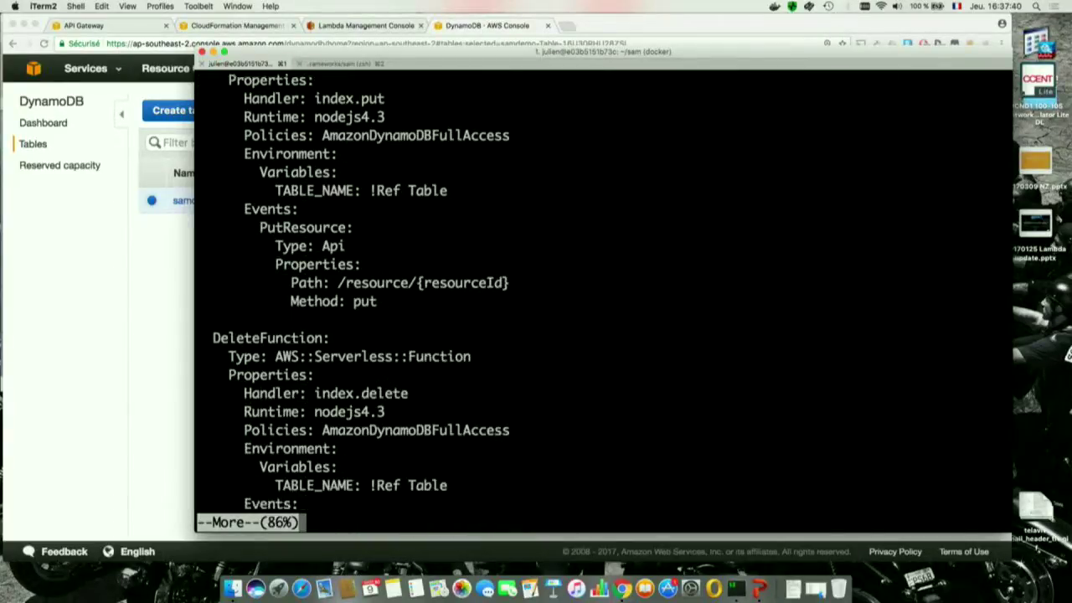
key("Return")
key("Return")
key("Return")
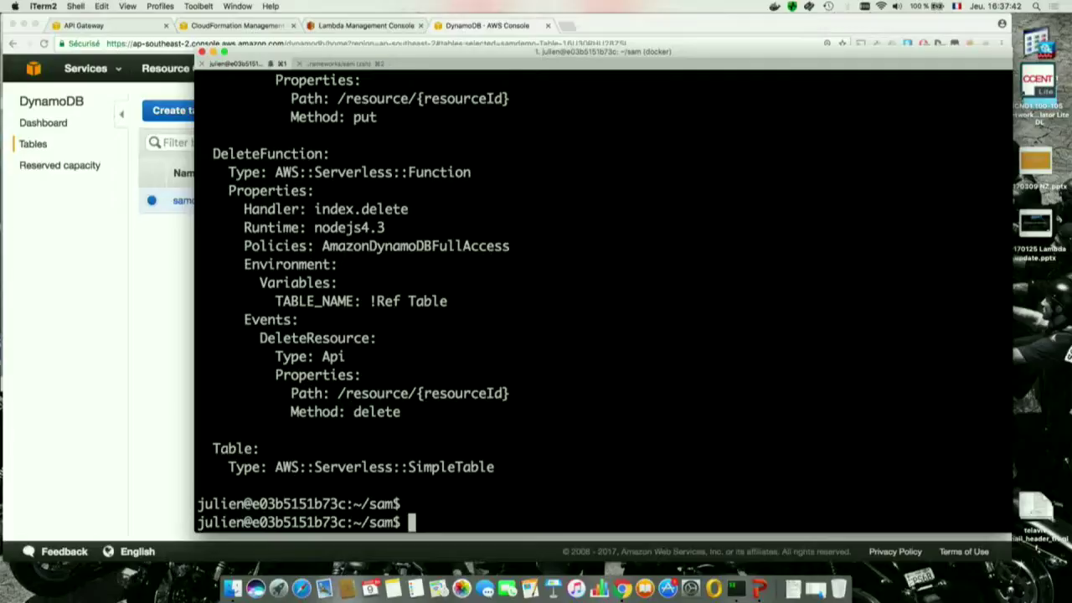
Clear the terminal, recall the item2 PUT command and change its HTTP method to get.
key("Return")
key("Return")
key("ctrl+l")
key("Return")
key("Return")
key("Up")
key("Up")
key("ctrl+a")
key("Right")
key("Right")
key("Right")
key("Right")
key("Right")
key("Right")
key("Right")
key("Right")
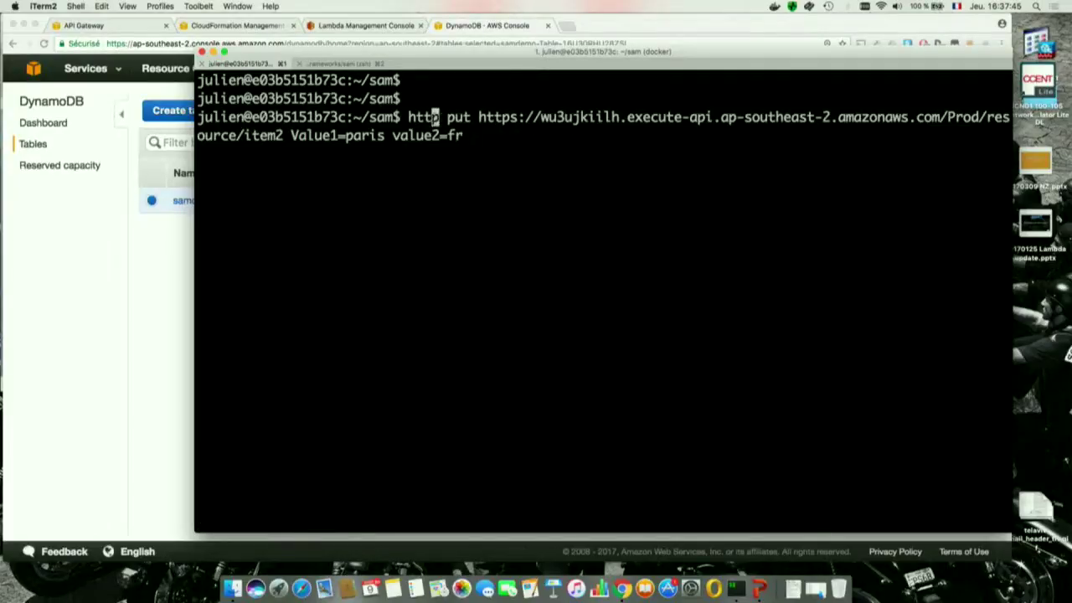
key("BackSpace")
key("BackSpace")
key("BackSpace")
key("BackSpace")
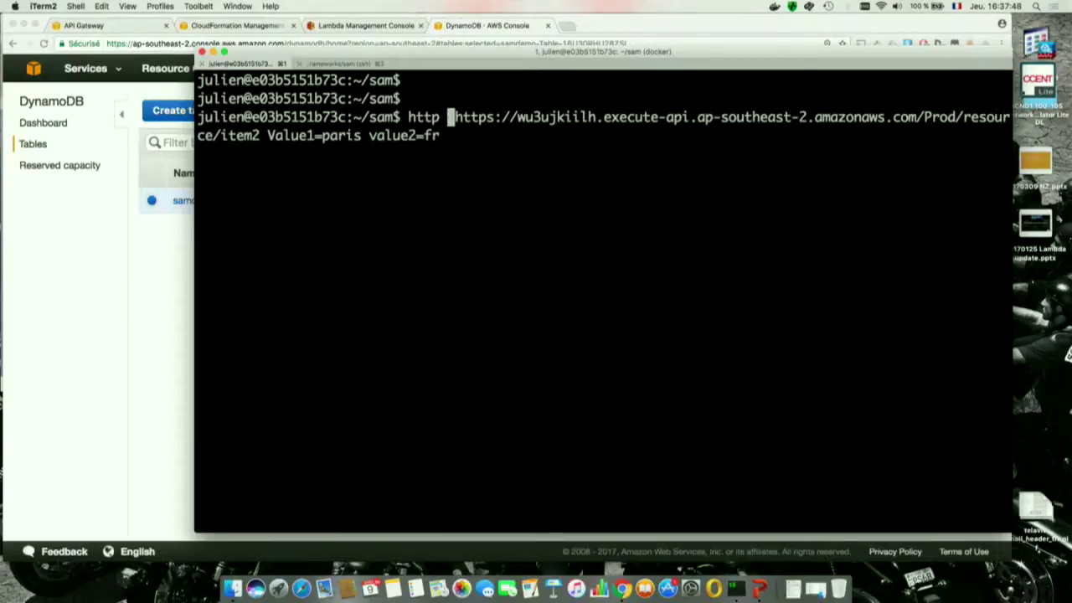
type("get")
Remove the Value1 and value2 arguments, change the resource to item1 and run the GET request.
key("ctrl+a")
key("ctrl+e")
key("BackSpace")
key("BackSpace")
key("BackSpace")
key("BackSpace")
key("BackSpace")
key("BackSpace")
key("BackSpace")
key("BackSpace")
key("BackSpace")
key("BackSpace")
key("BackSpace")
key("BackSpace")
key("BackSpace")
key("BackSpace")
key("BackSpace")
key("BackSpace")
key("BackSpace")
key("BackSpace")
key("BackSpace")
key("BackSpace")
key("BackSpace")
key("BackSpace")
key("BackSpace")
key("BackSpace")
type("1")
key("Return")
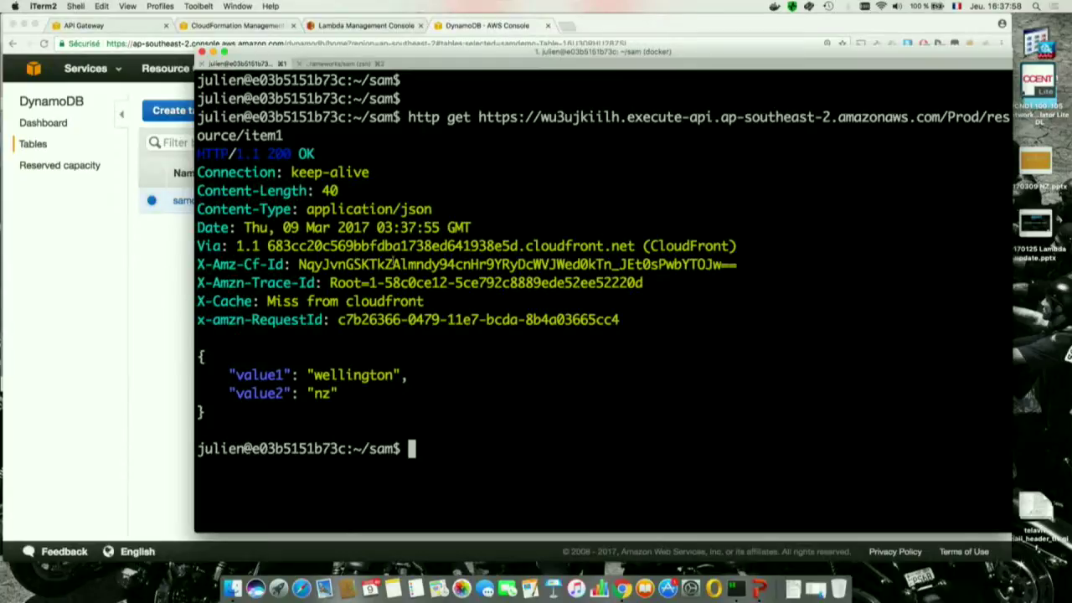
Clear the terminal, recall the item1 GET command and change its HTTP method to delete.
key("ctrl+l")
key("Return")
key("Return")
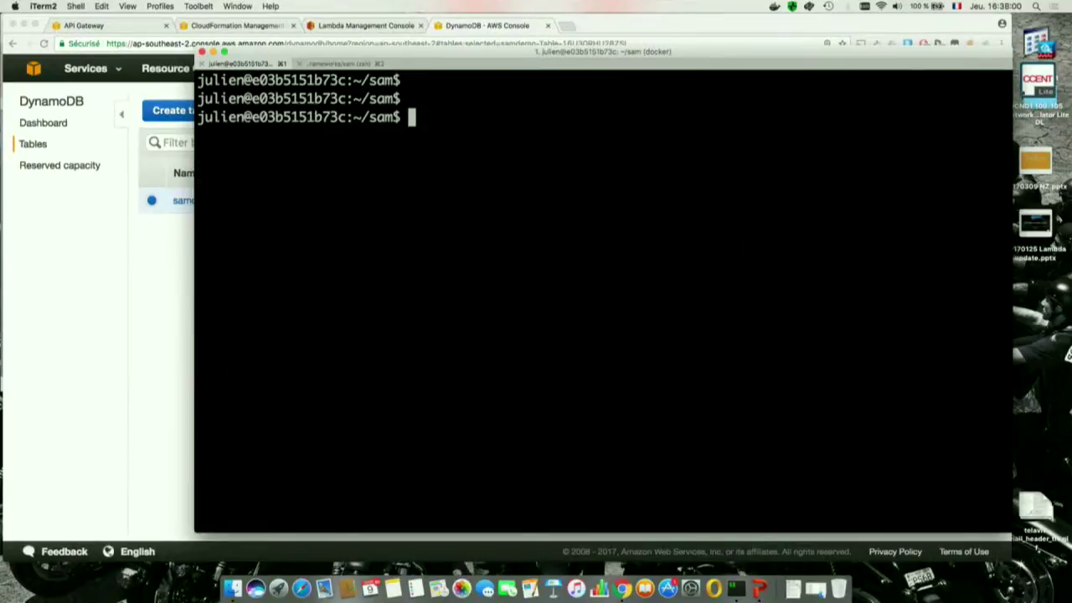
key("Up")
key("ctrl+a")
key("Right")
key("Right")
key("Right")
key("Right")
key("Right")
key("Right")
key("Right")
key("Right")
key("BackSpace")
key("BackSpace")
key("BackSpace")
type("delete")
Change the resource in the delete command to item2 and run the request.
key("ctrl+a")
key("ctrl+e")
key("BackSpace")
type("2")
key("Return")
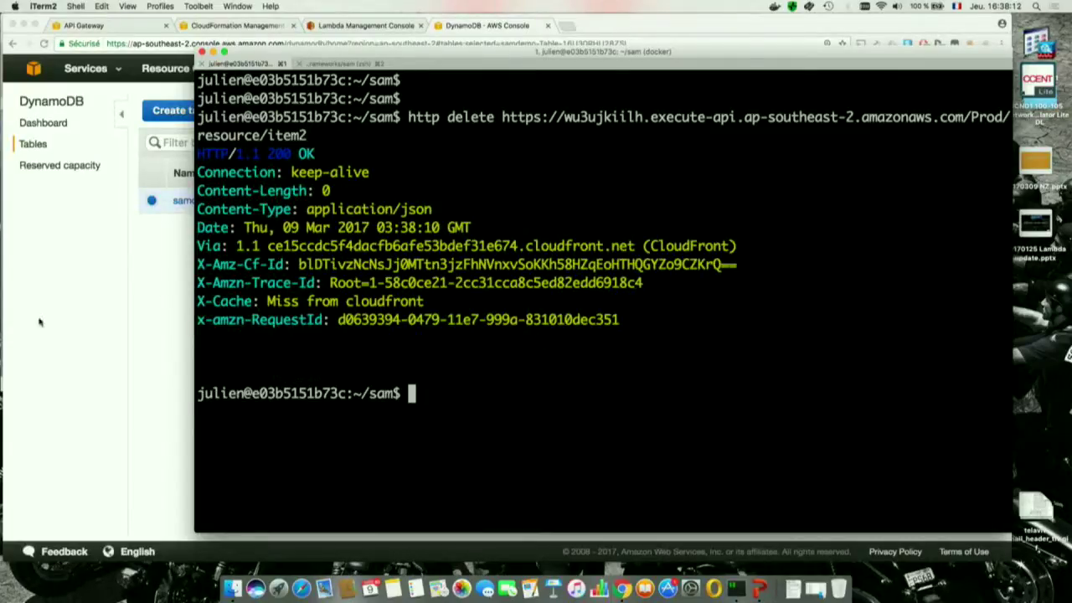
Switch to the DynamoDB console in Chrome and refresh the samdemo table's items to check the deletion of item2.
left_click(128, 308)
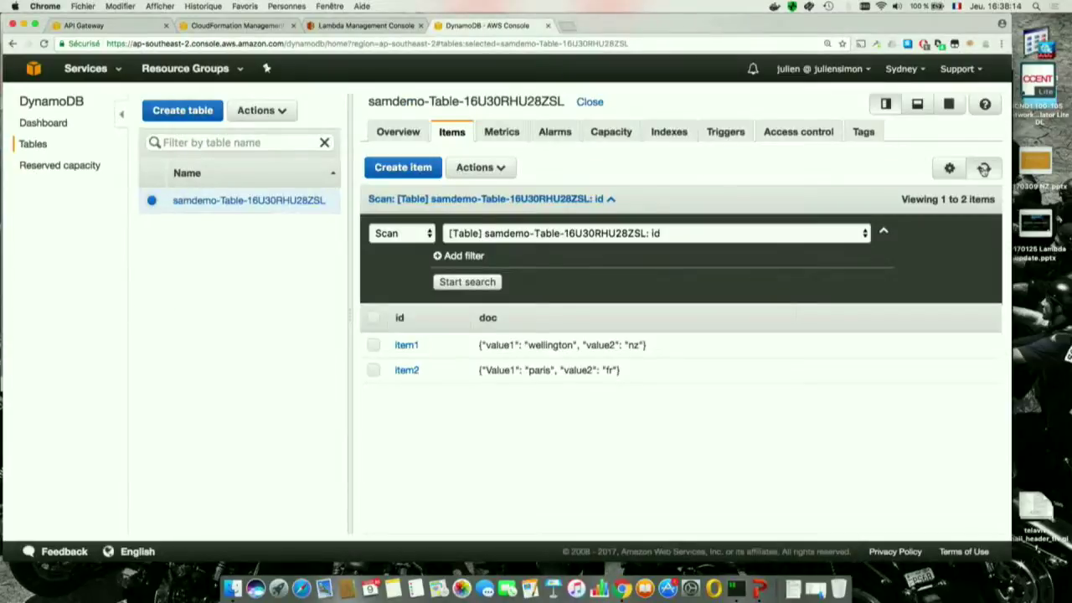
left_click(984, 167)
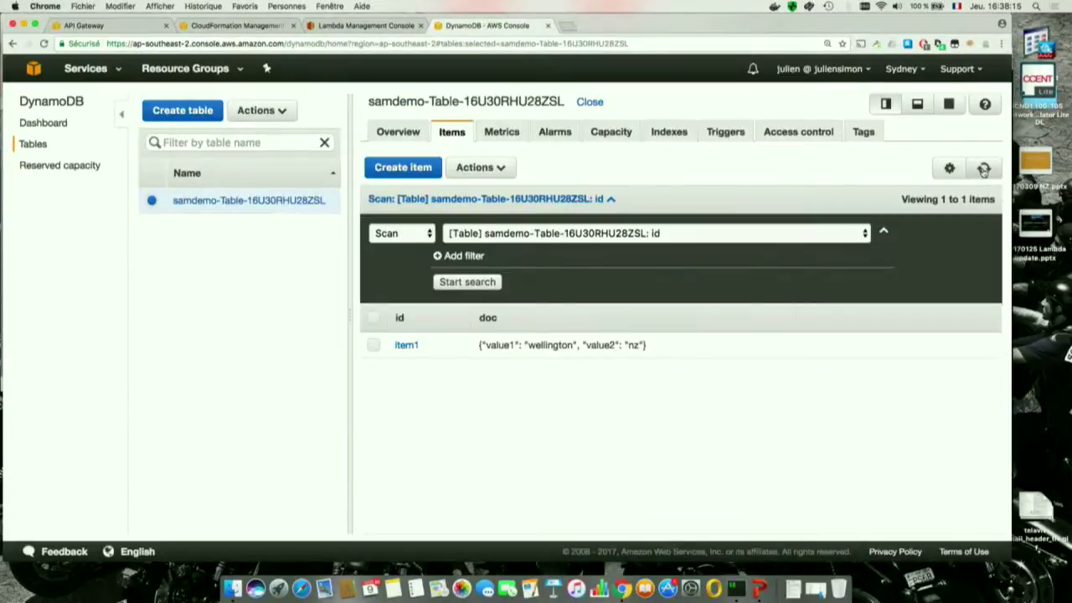
Open the CloudFormation stacks page in Chrome and show the actions available for the samdemo stack.
left_click(736, 589)
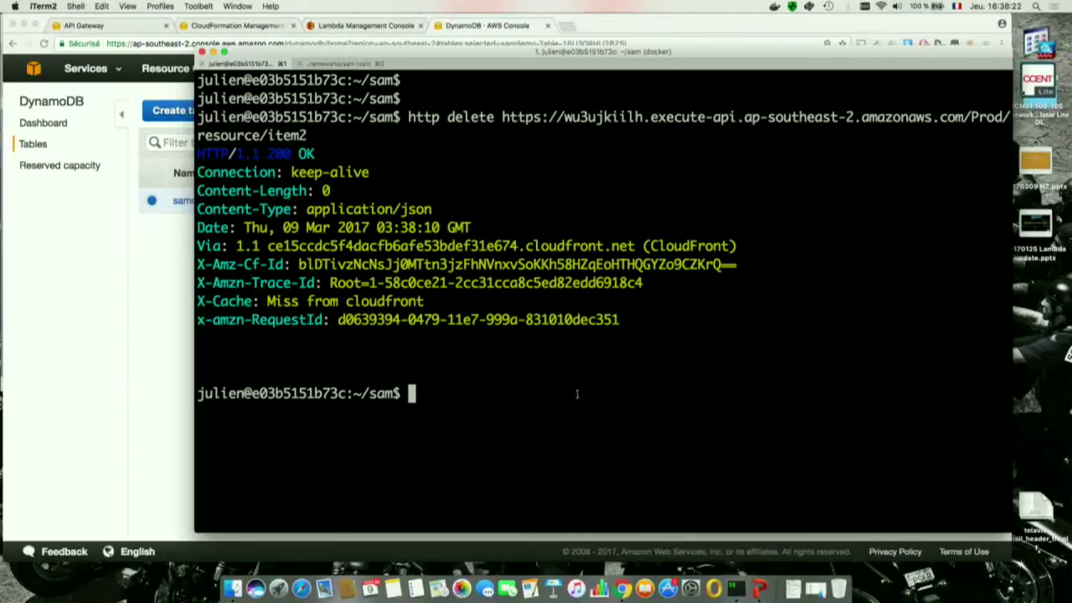
left_click(107, 290)
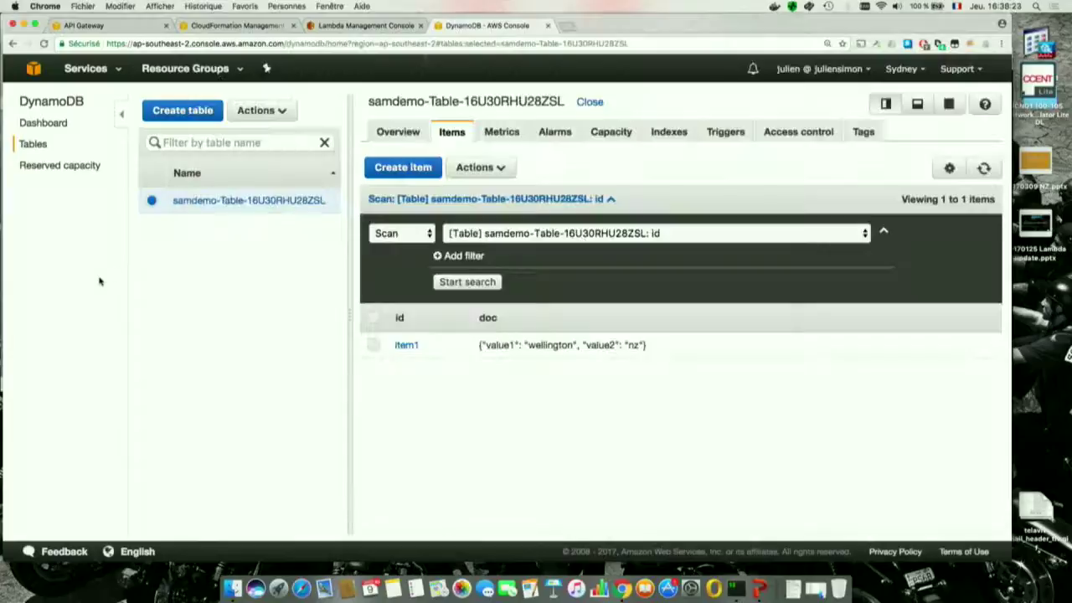
left_click(300, 28)
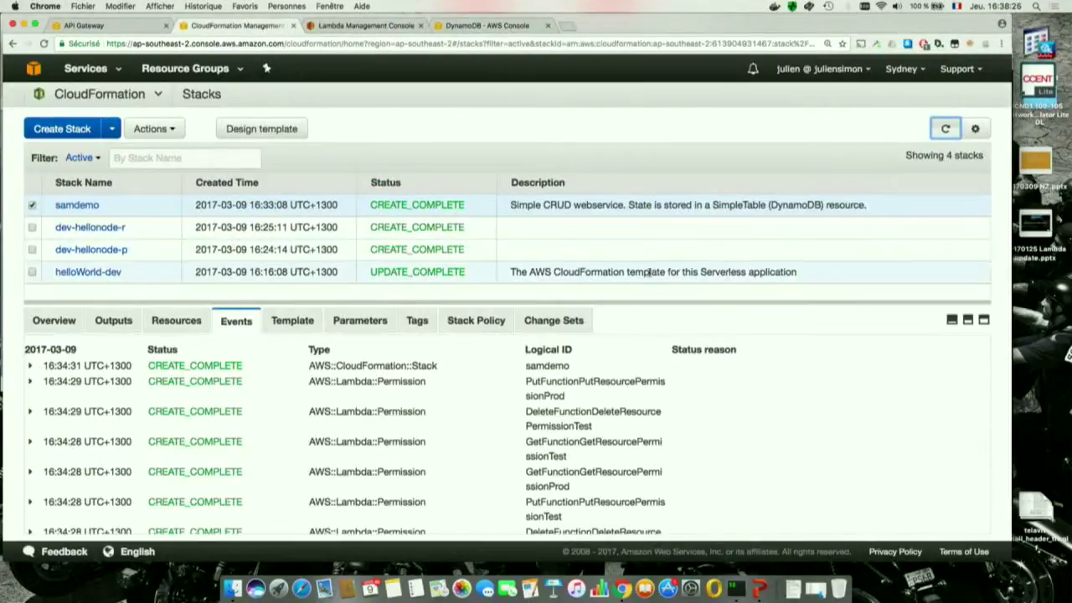
left_click(180, 130)
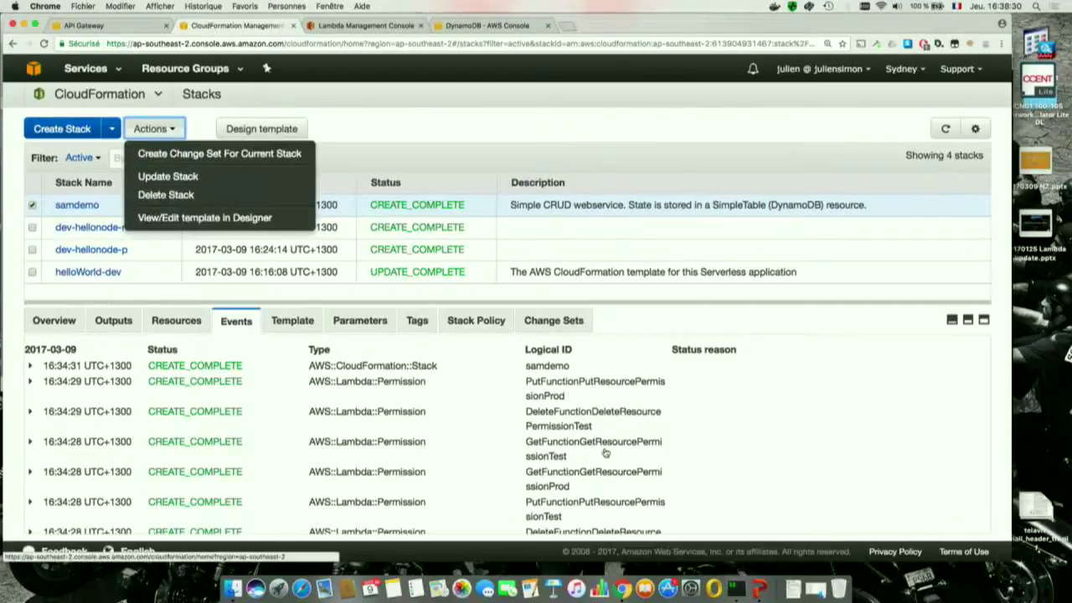
In iTerm2, clear the terminal and run aws cloudformation delete-stack --stack-name samdemo --region ap-southeast-2.
left_click(737, 589)
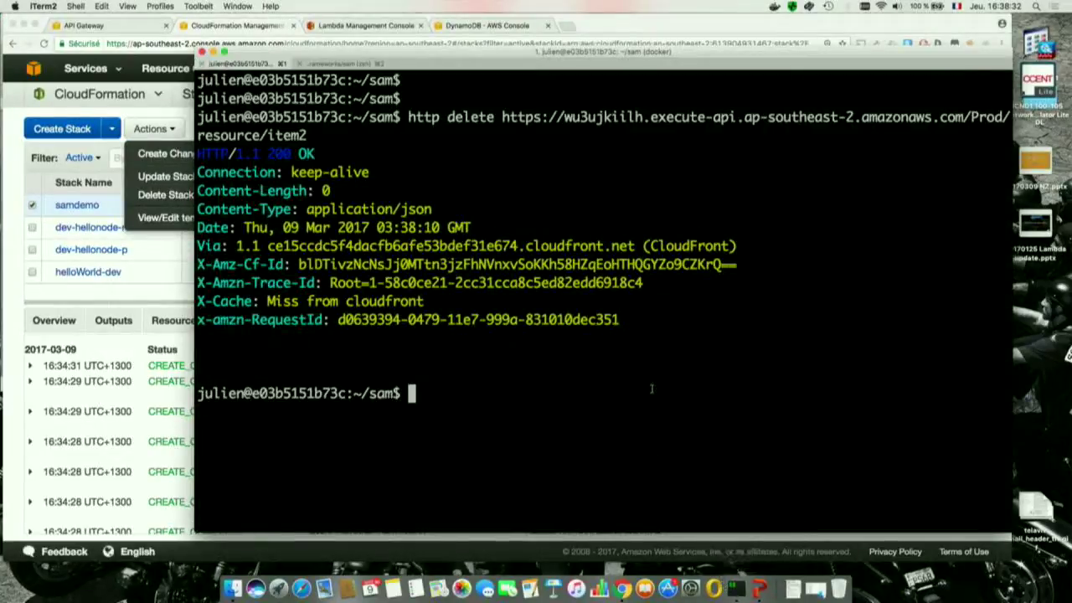
key("ctrl+l")
key("Return")
key("Return")
key("Return")
type("aws ")
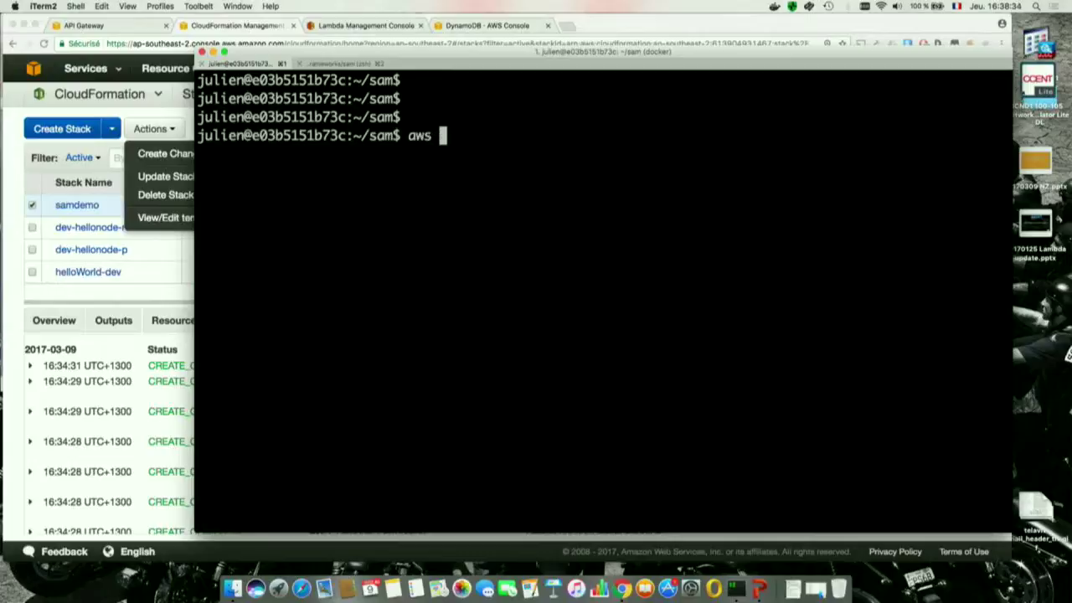
type("cloudfrmo")
key("BackSpace")
key("BackSpace")
key("BackSpace")
type("ormation ")
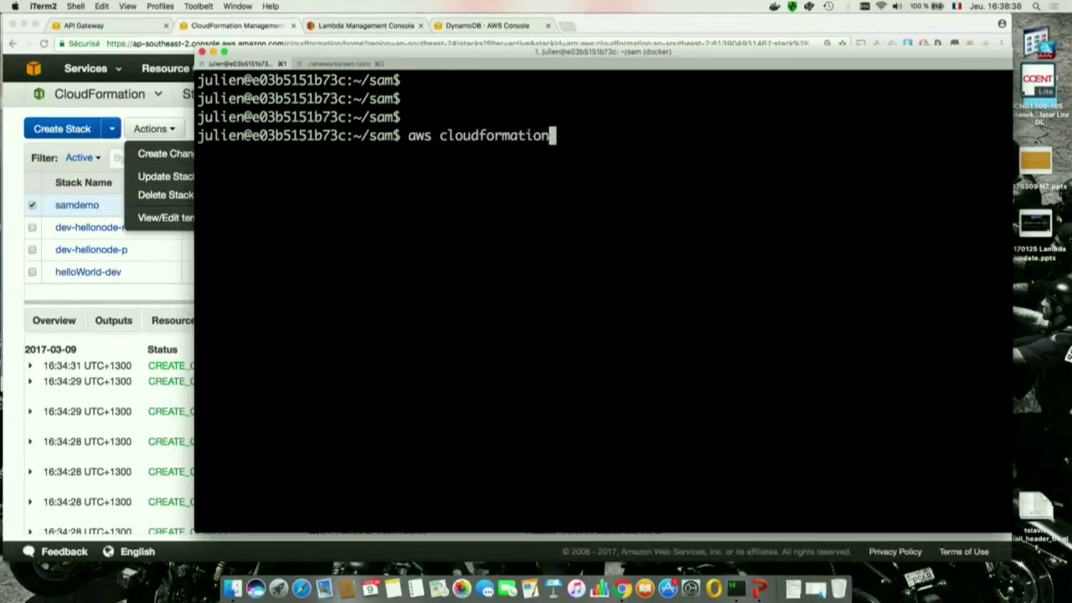
type("delet")
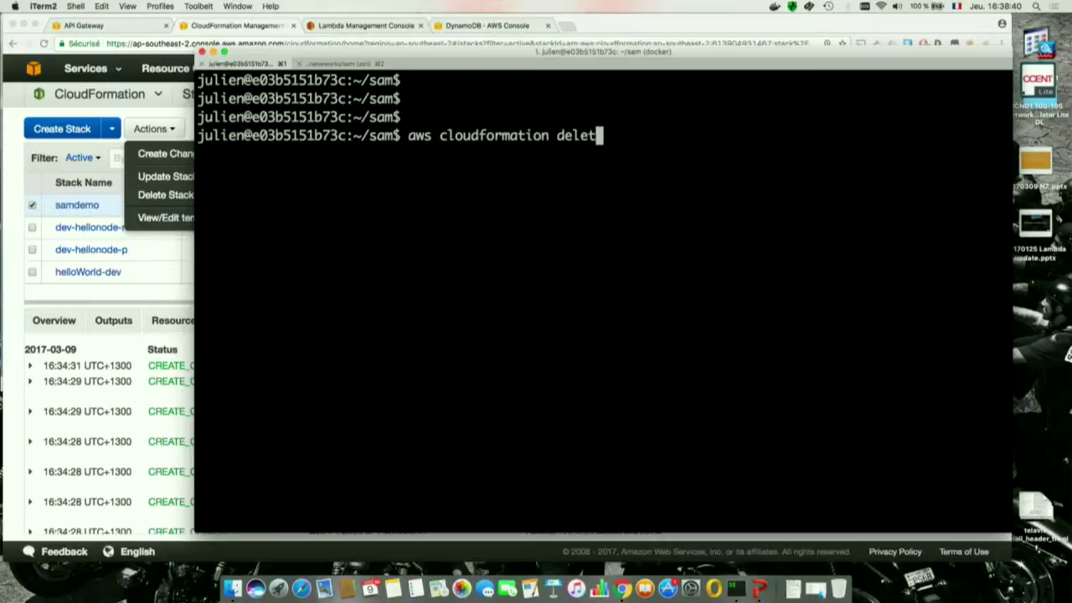
type("e-stack")
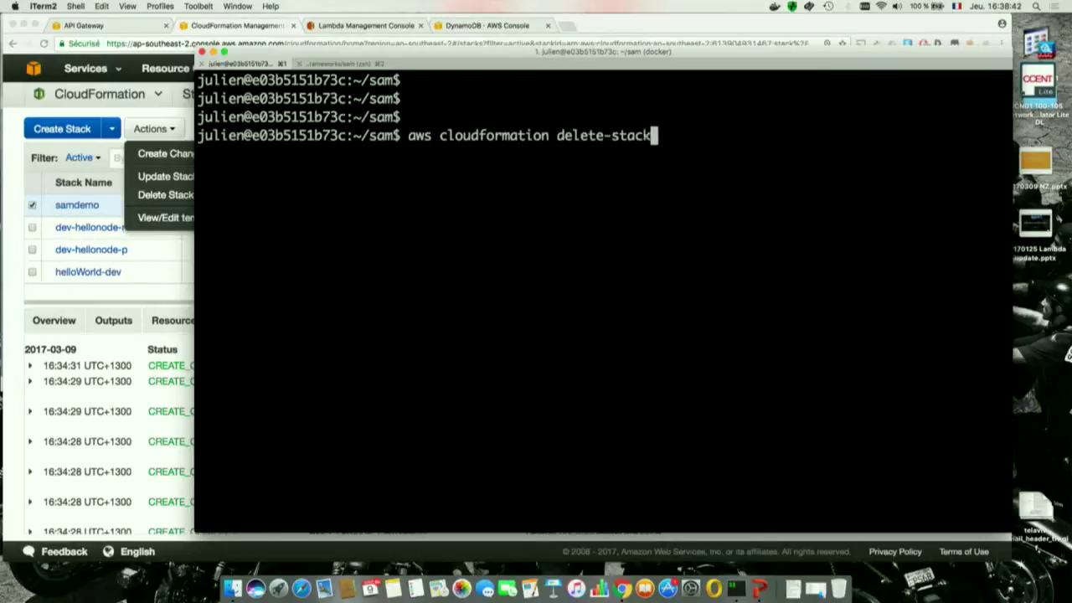
type(" --stack-name")
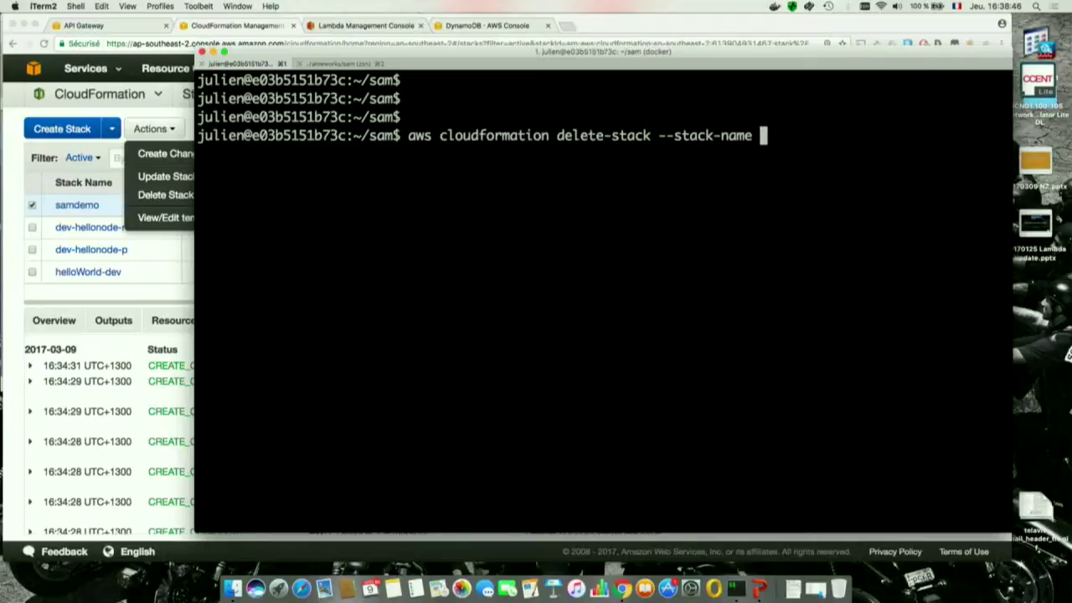
type(" samde")
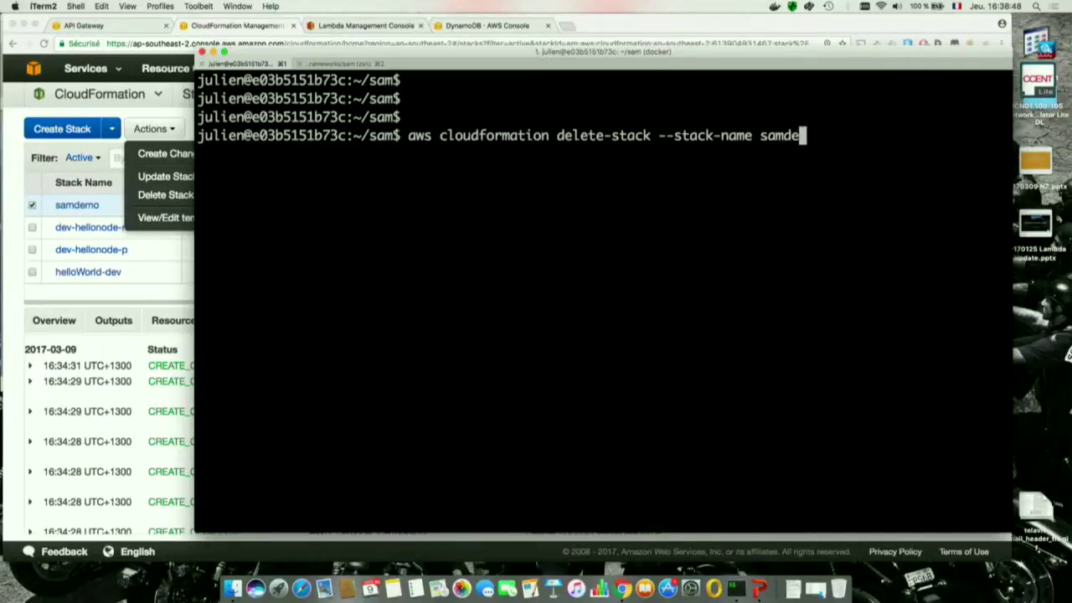
type("mo --region ap")
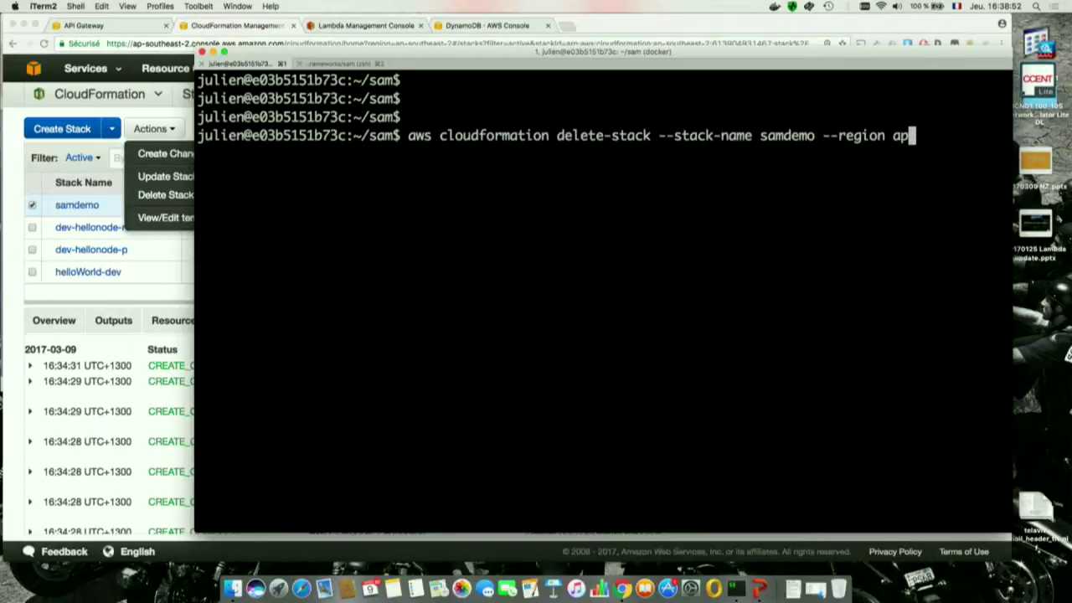
type("-south")
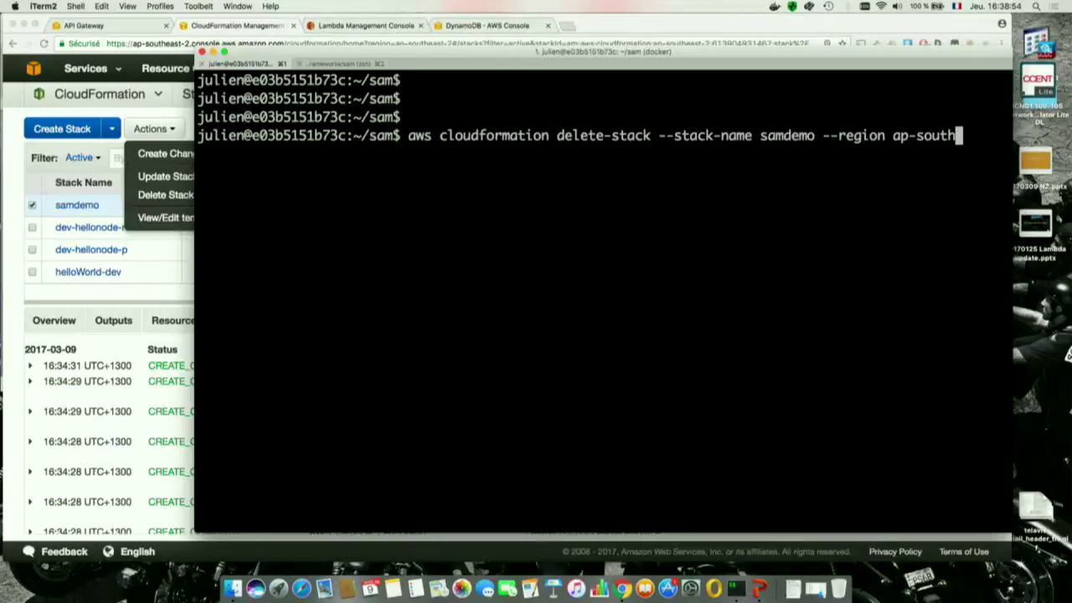
type("east-2")
key("Return")
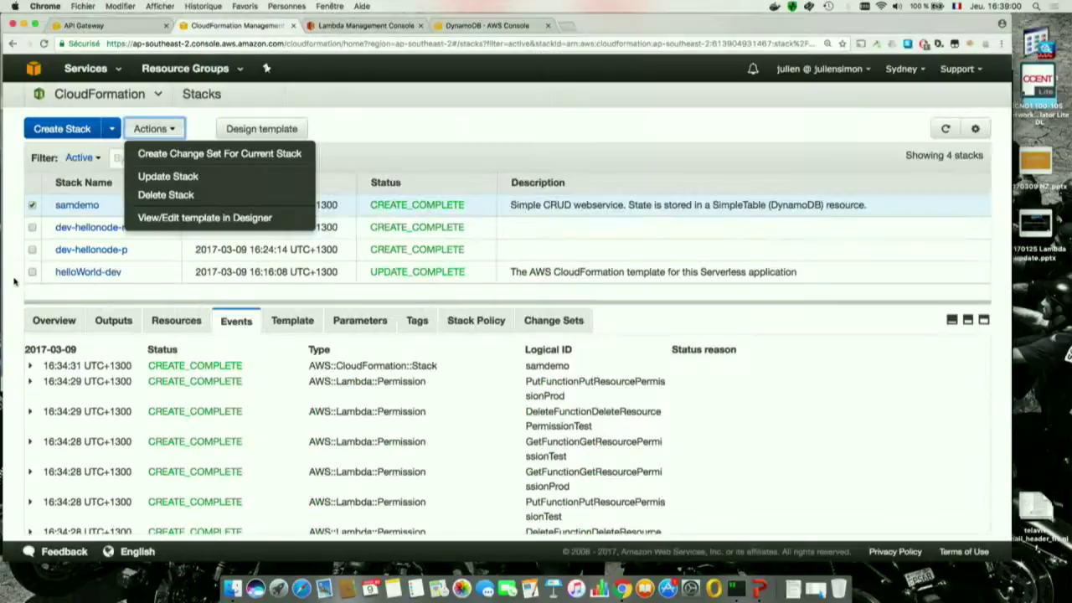
Switch to the CloudFormation console in Chrome and refresh the stack list to check the samdemo stack's status.
left_click(18, 285)
left_click(944, 130)
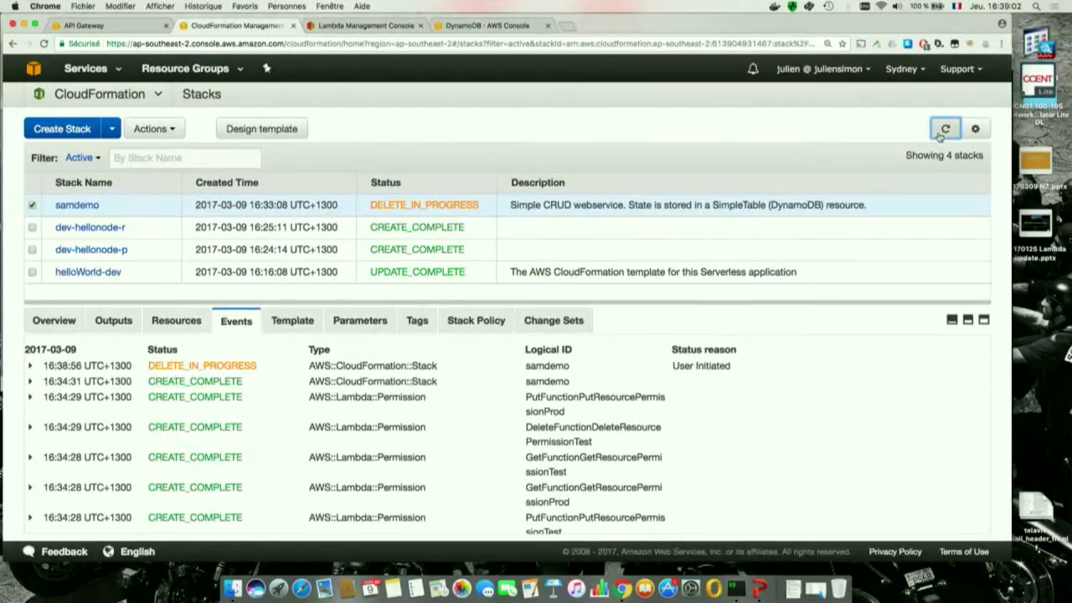